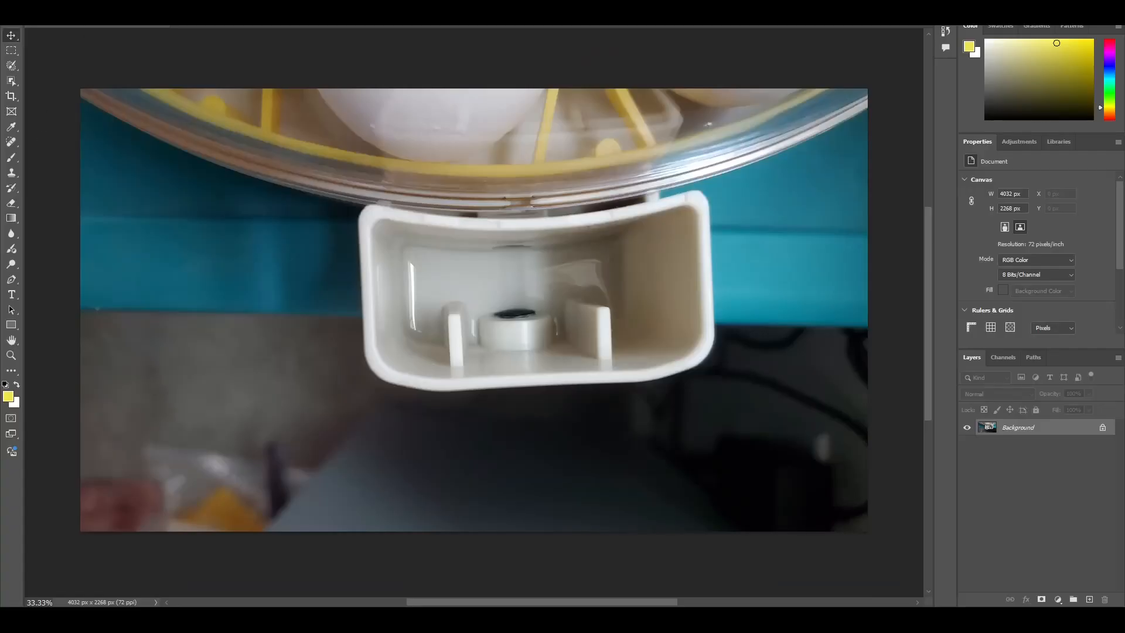
# - Rotate the whole image 90° counter clockwise
pyautogui.click(64, 5)
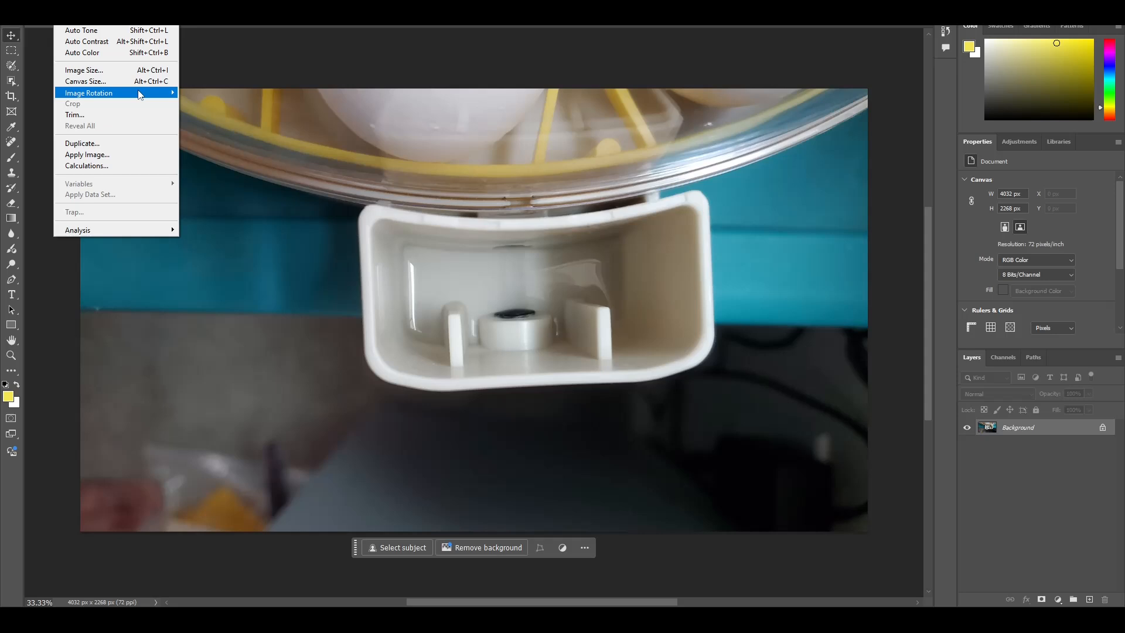
pyautogui.moveTo(143, 96)
pyautogui.click(214, 115)
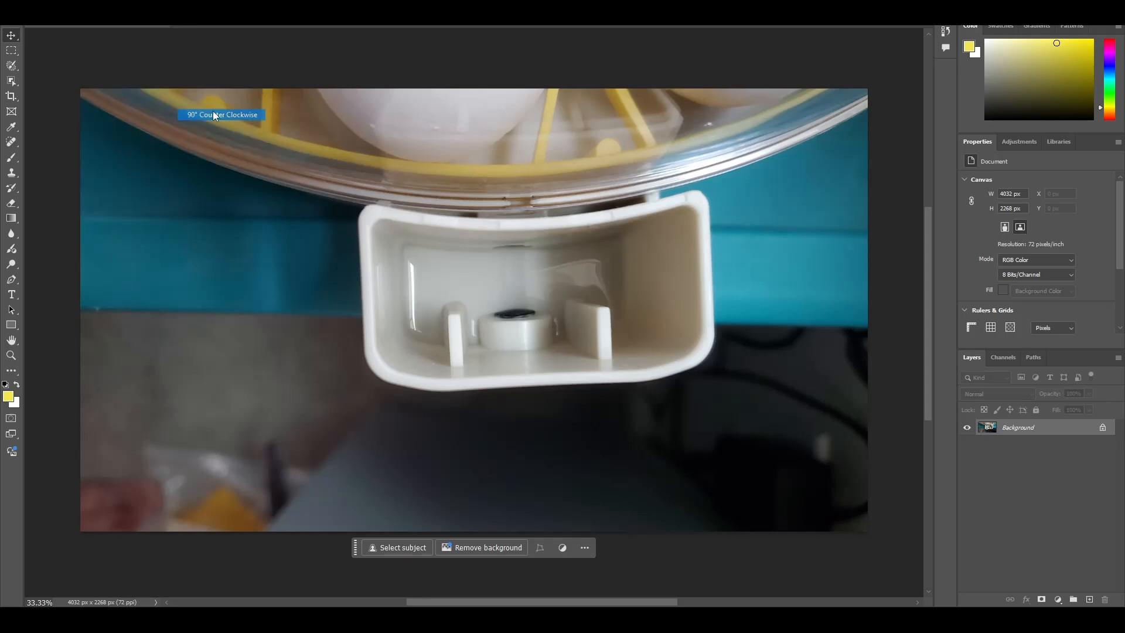
# - Crop the image to a rectangular selection drawn just around the white plastic container
pyautogui.scroll(-5, 470, 368)
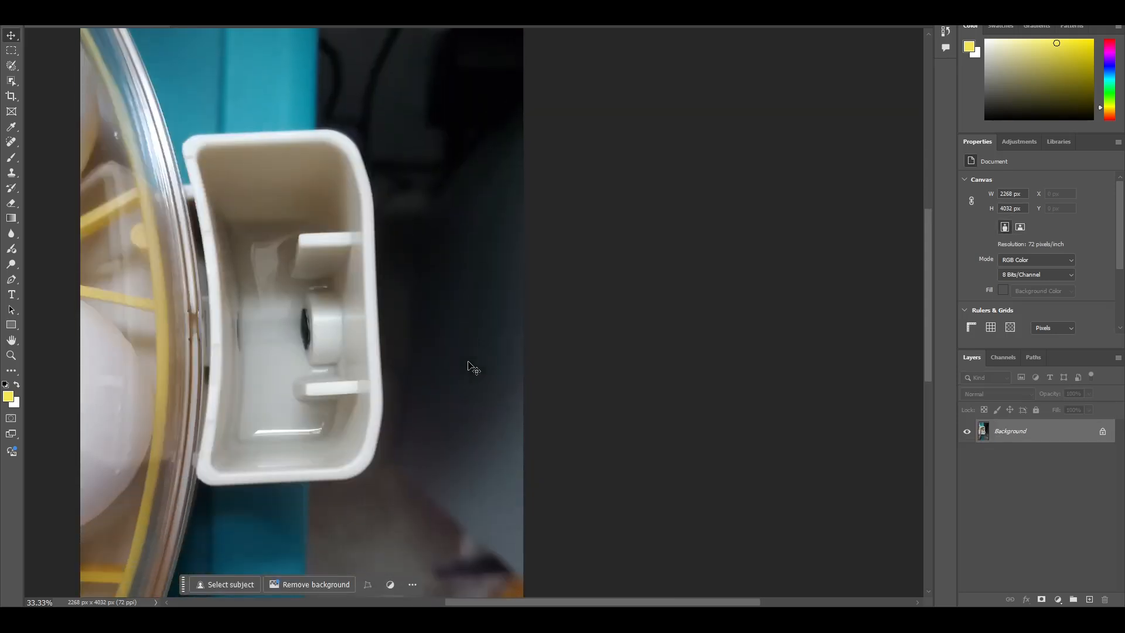
pyautogui.click(11, 51)
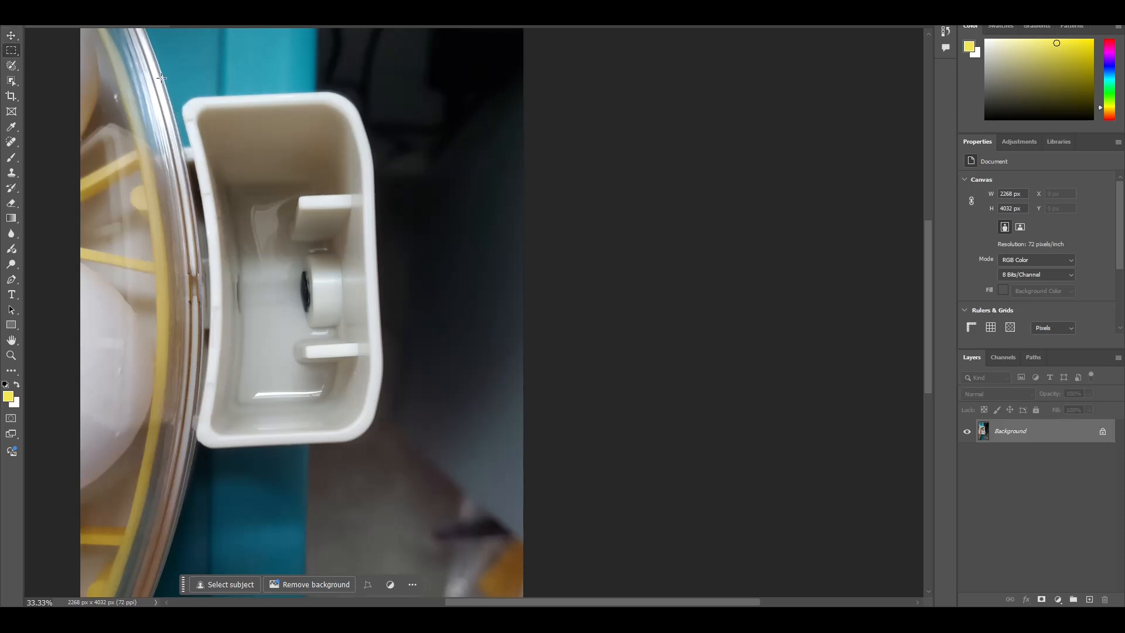
pyautogui.moveTo(162, 78); pyautogui.dragTo(393, 464)
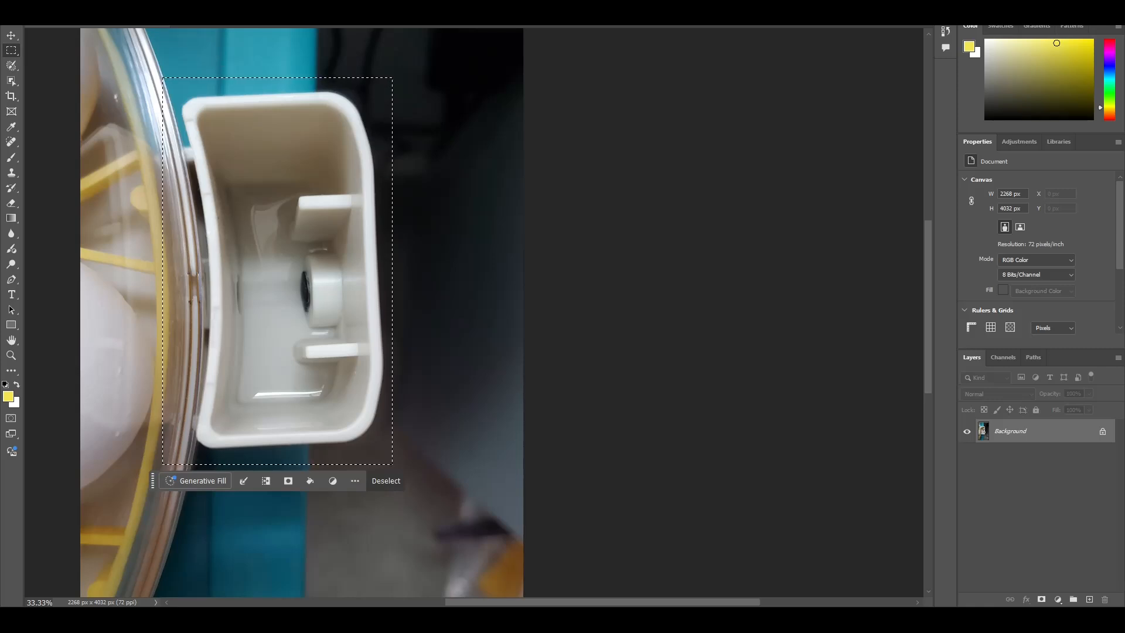
pyautogui.click(65, 5)
pyautogui.click(94, 103)
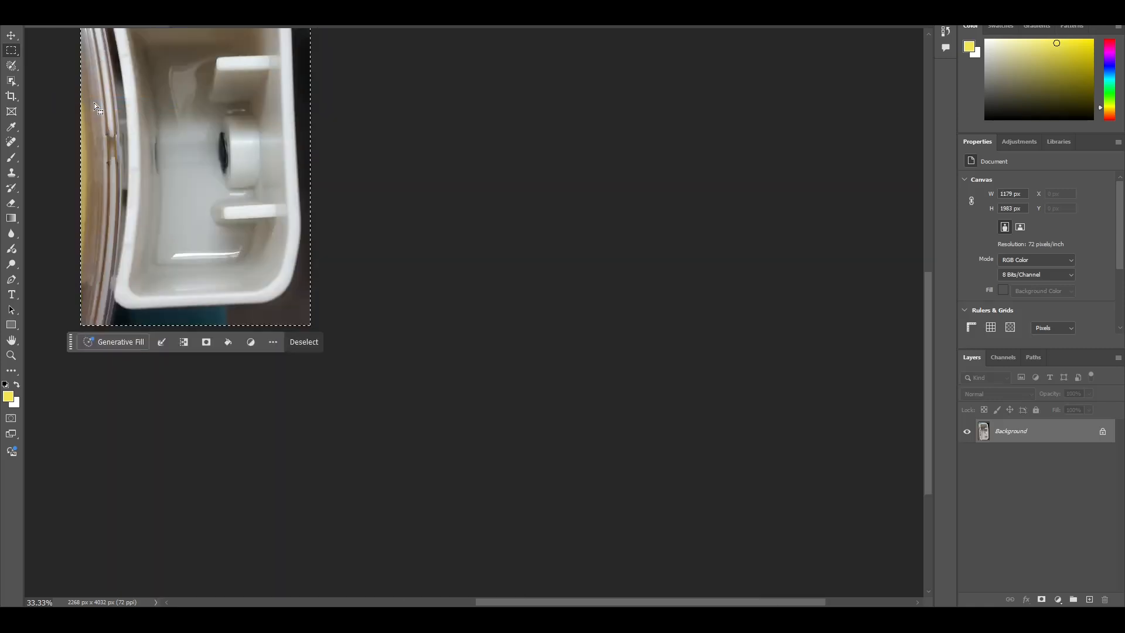
# - Reposition the cropped picture and rotate it slightly clockwise to straighten the container, then apply the transform
pyautogui.scroll(5, 441, 199)
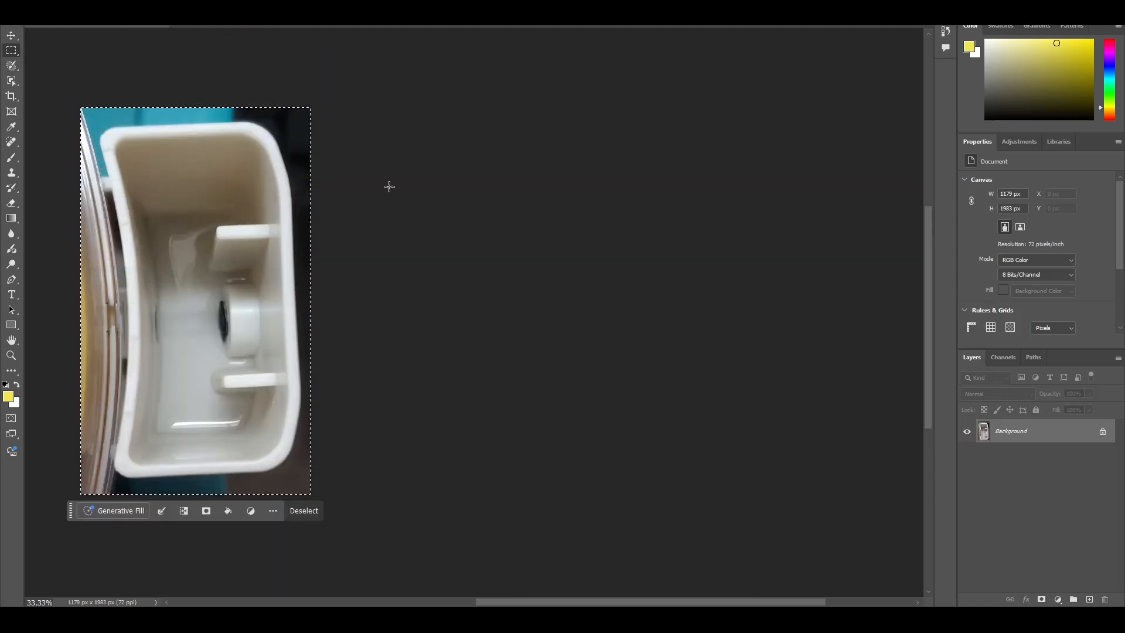
pyautogui.click(12, 37)
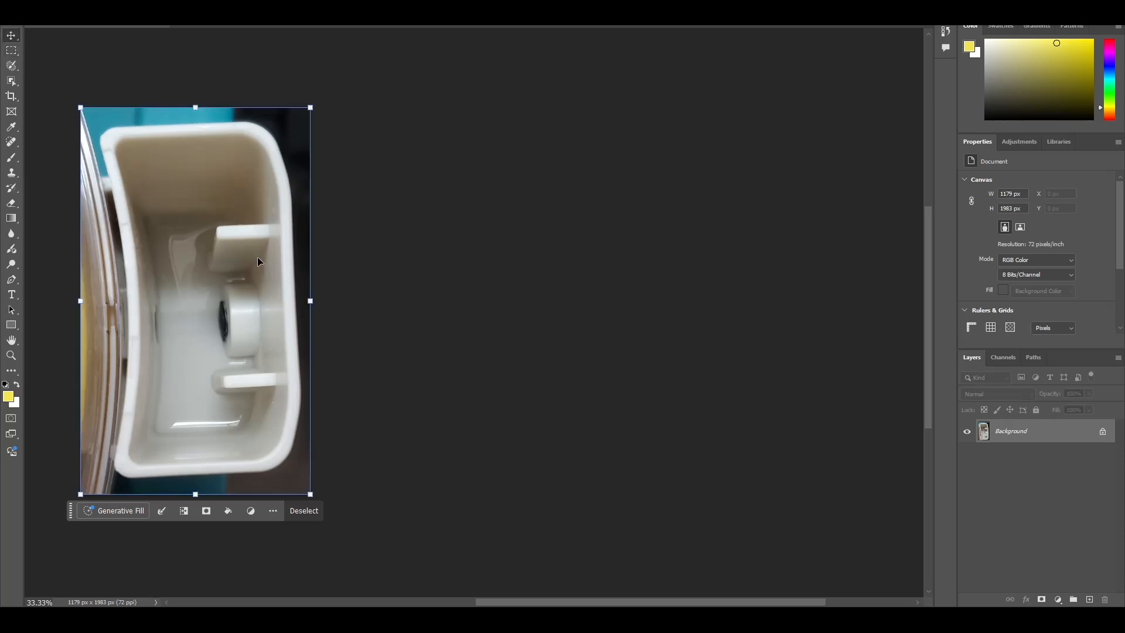
pyautogui.moveTo(255, 263); pyautogui.dragTo(238, 263)
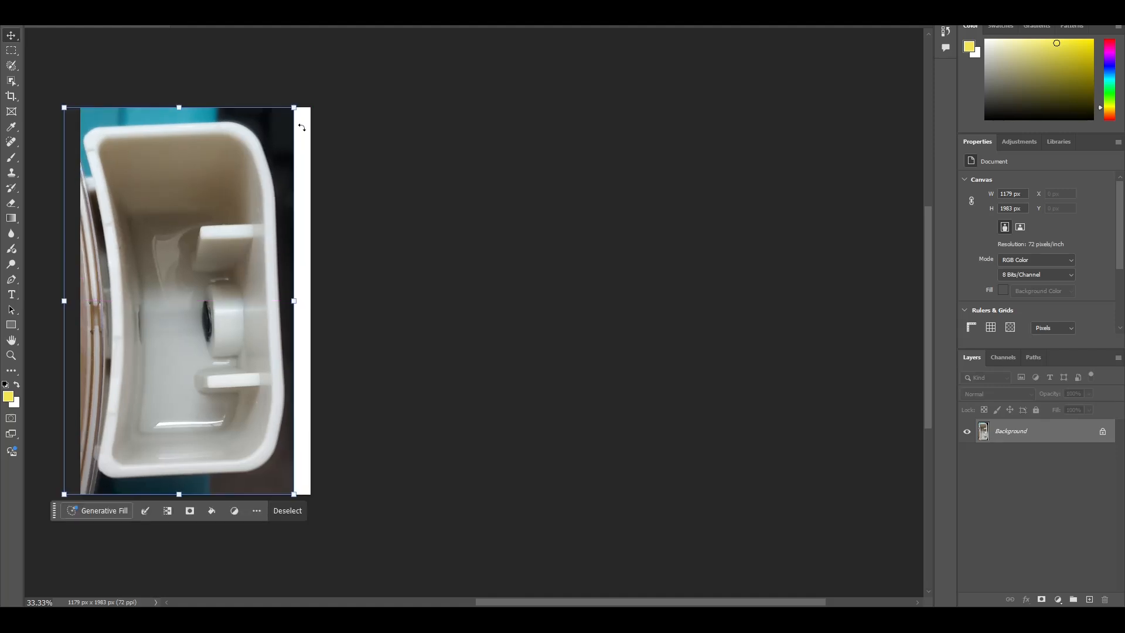
pyautogui.click(301, 105)
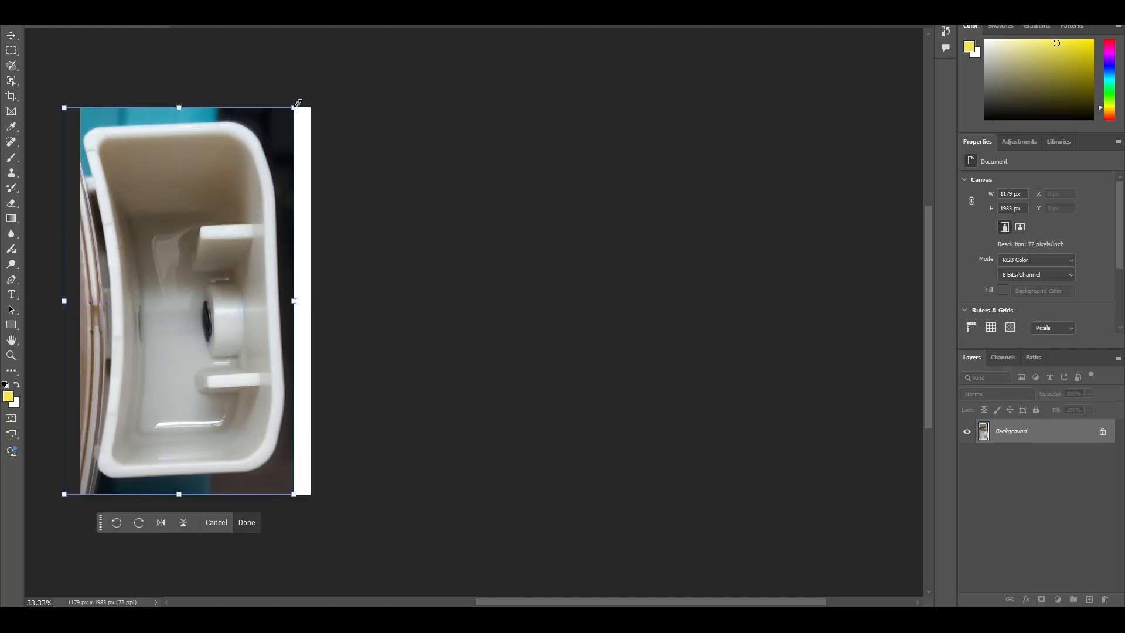
pyautogui.moveTo(299, 100); pyautogui.dragTo(304, 109)
pyautogui.moveTo(222, 212)
pyautogui.mouseDown()
pyautogui.moveTo(211, 212)
pyautogui.moveTo(223, 204)
pyautogui.mouseUp()
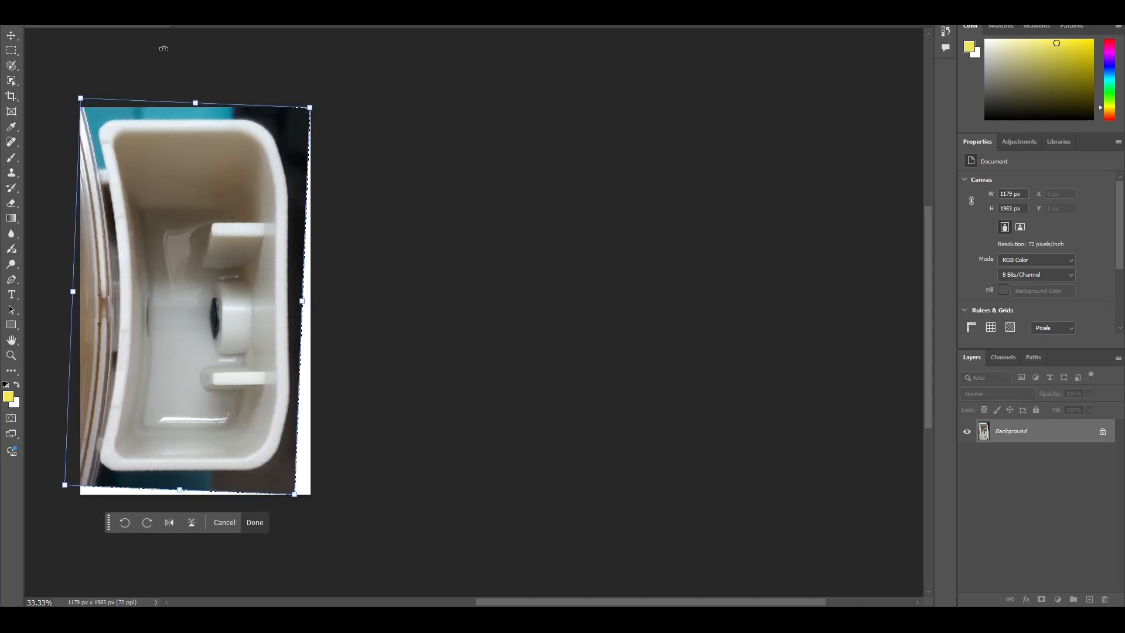
pyautogui.click(262, 516)
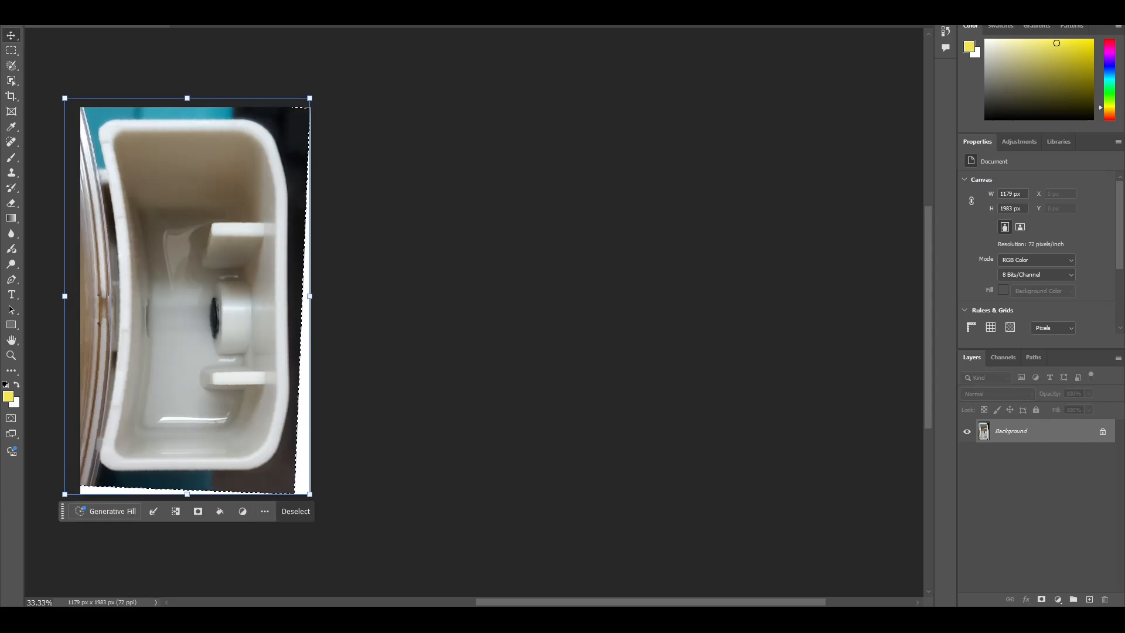
# - Invert the colours of the cropped container picture
pyautogui.click(64, 2)
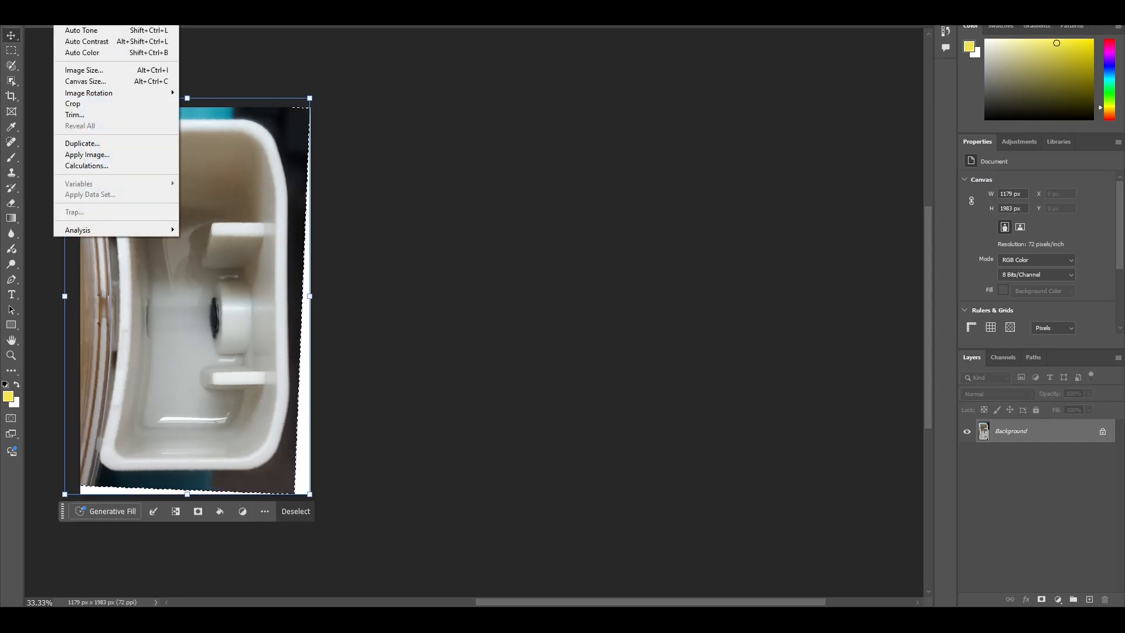
pyautogui.moveTo(117, 19)
pyautogui.click(236, 150)
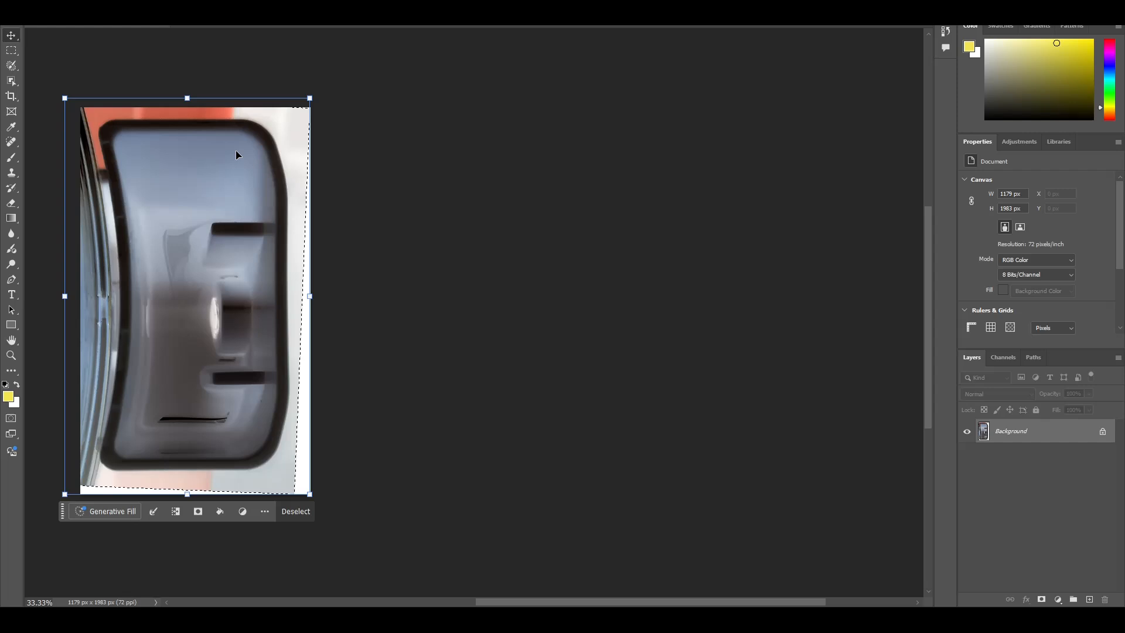
# - Export the edited container picture as a PNG
pyautogui.click(26, 2)
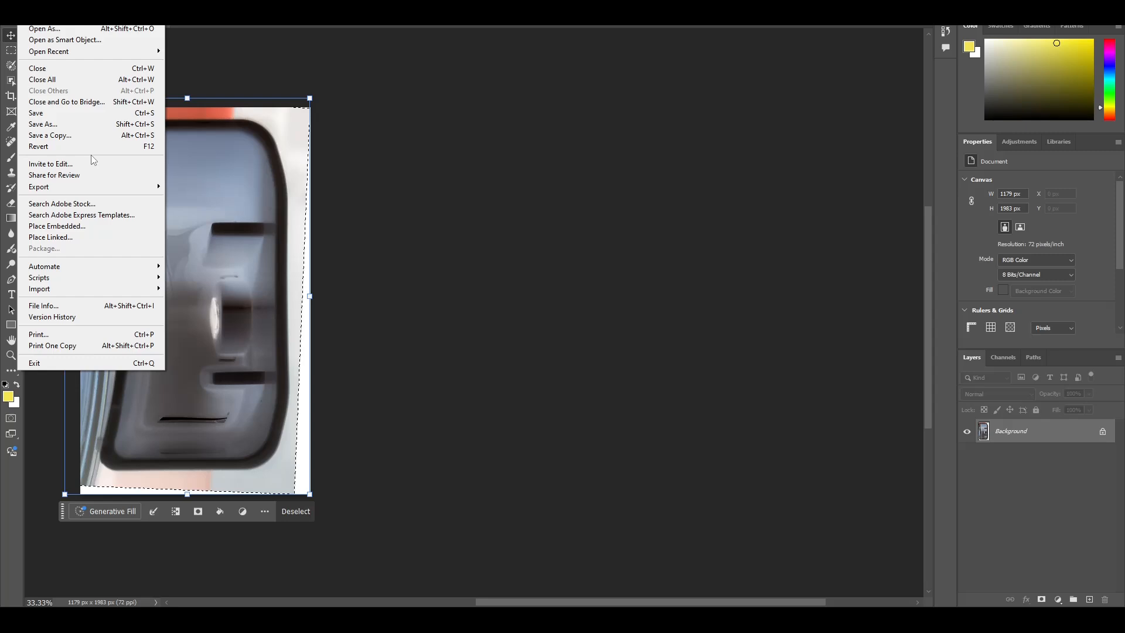
pyautogui.moveTo(132, 193)
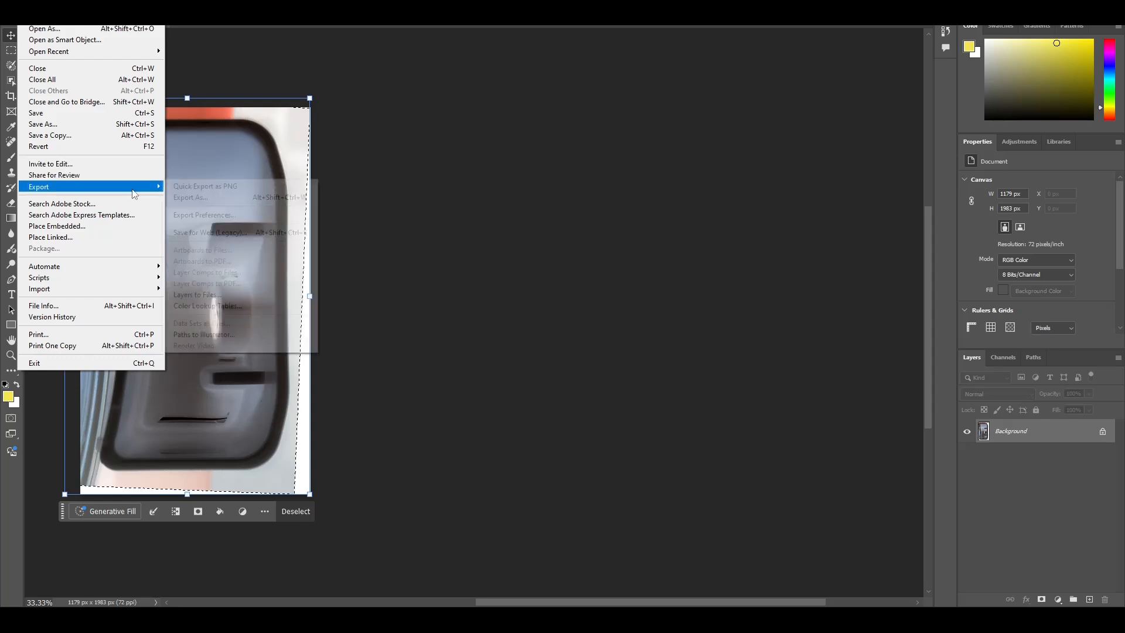
pyautogui.click(207, 186)
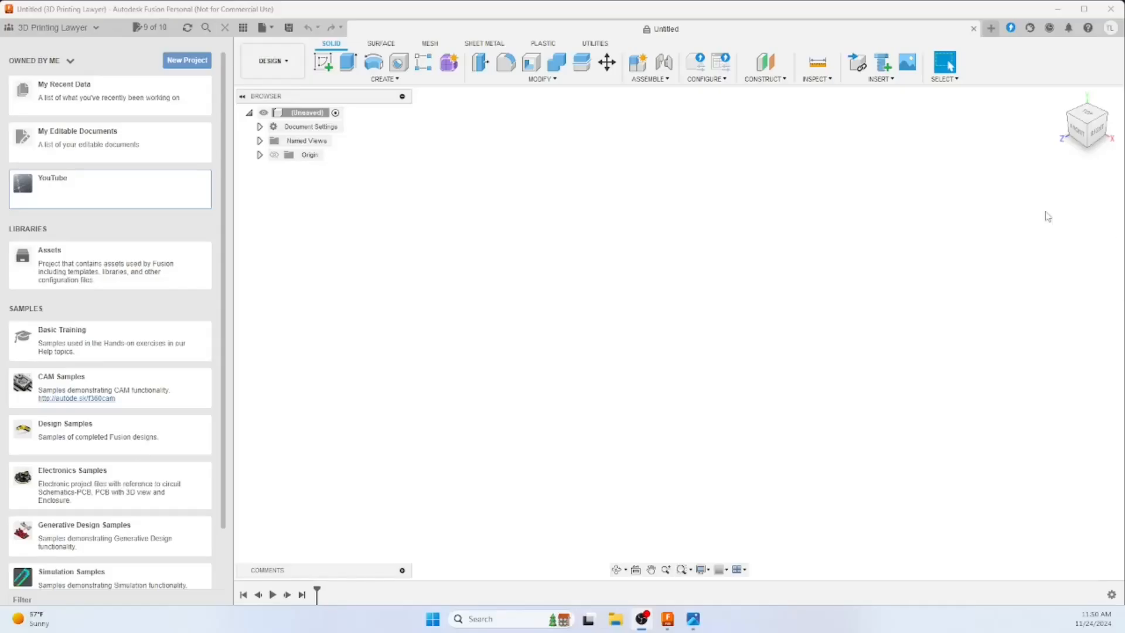
# - In Autodesk Fusion, insert the cross-section PNG from the computer's Downloads folder as a canvas on the XZ plane
pyautogui.click(883, 81)
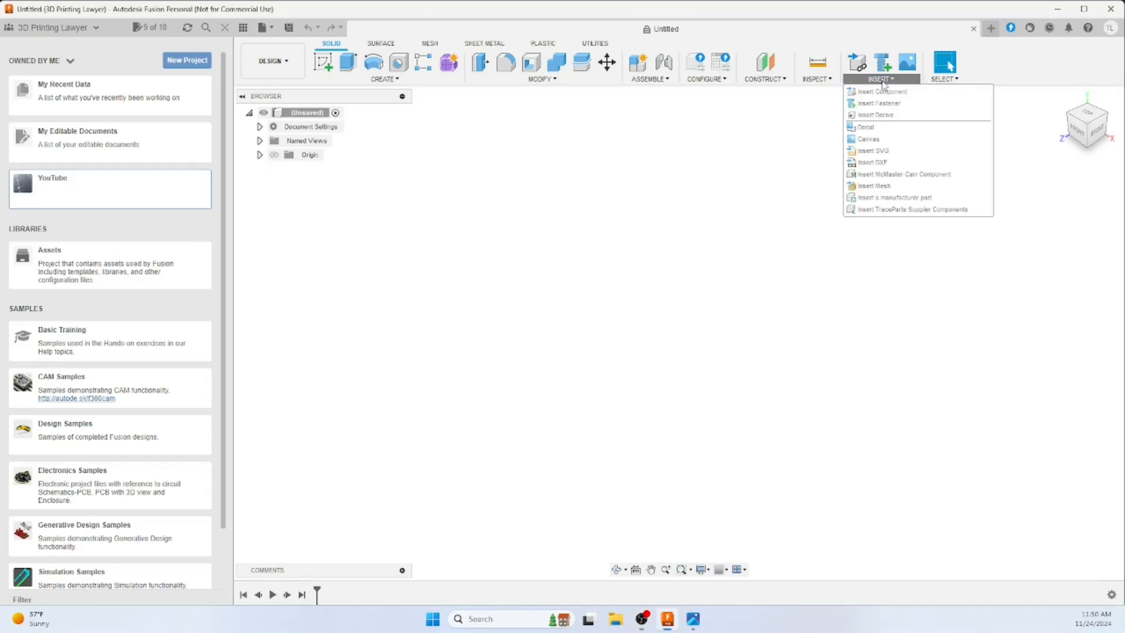
pyautogui.click(874, 140)
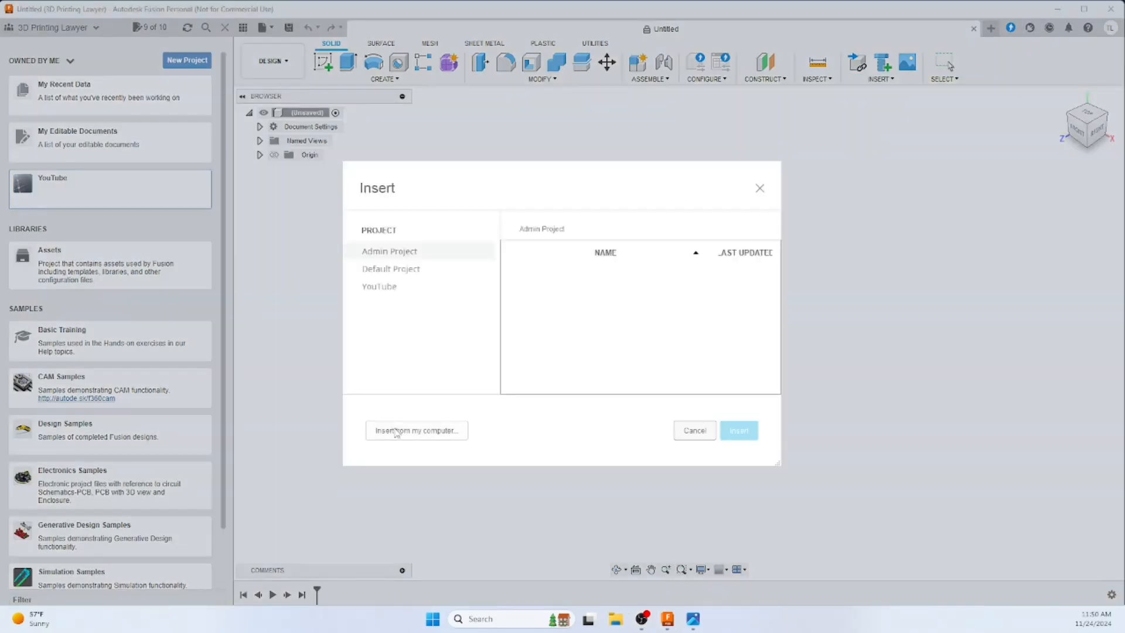
pyautogui.click(397, 432)
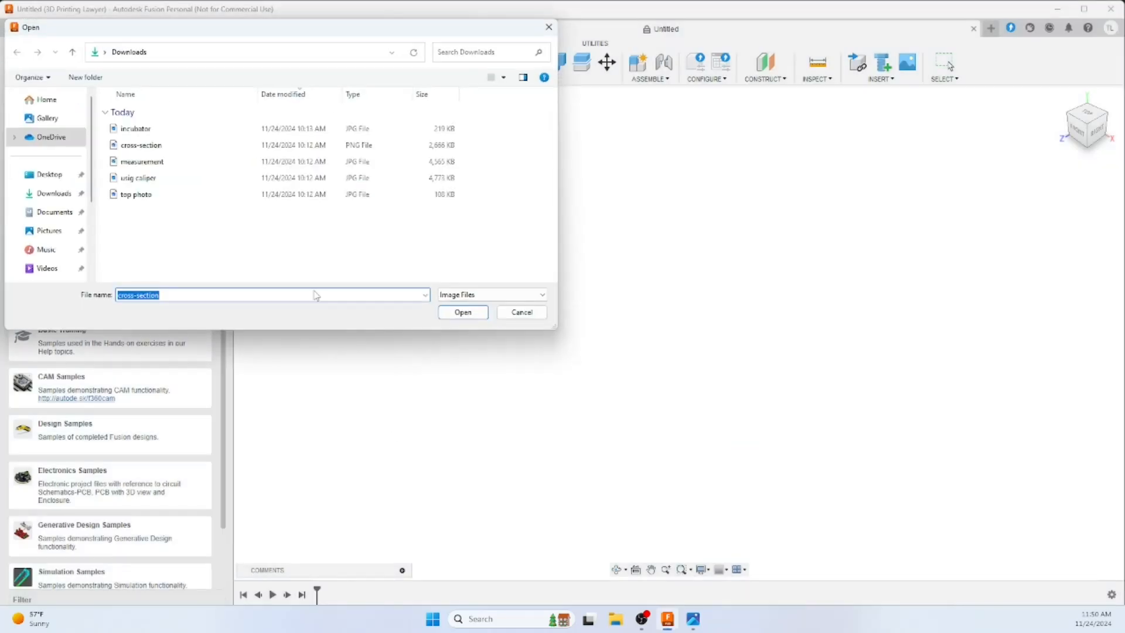
pyautogui.click(150, 146)
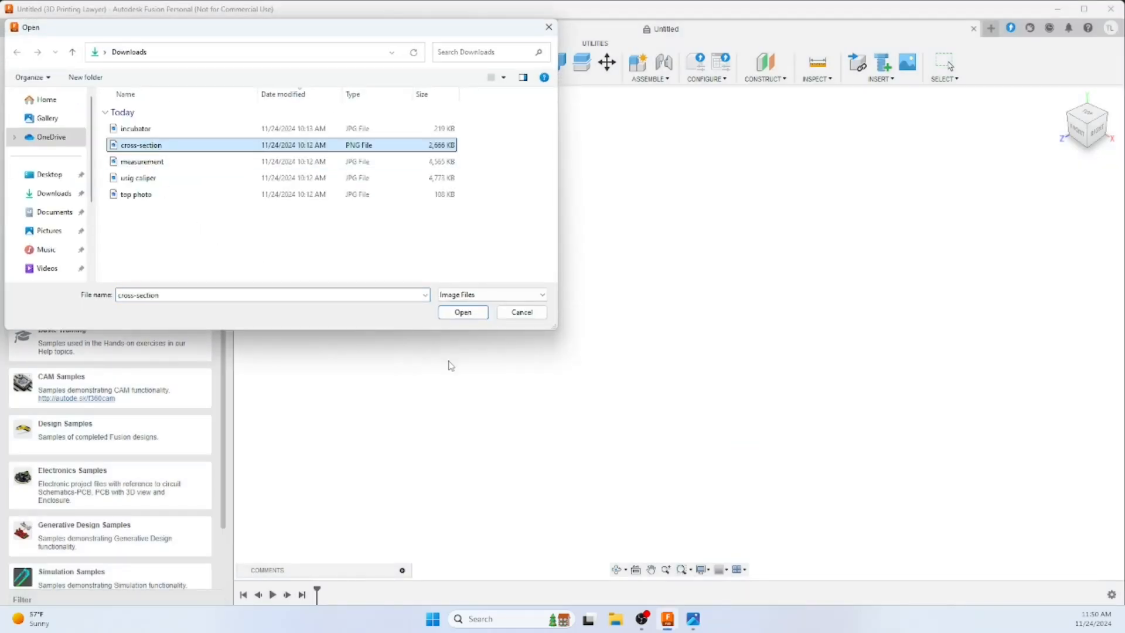
pyautogui.click(469, 313)
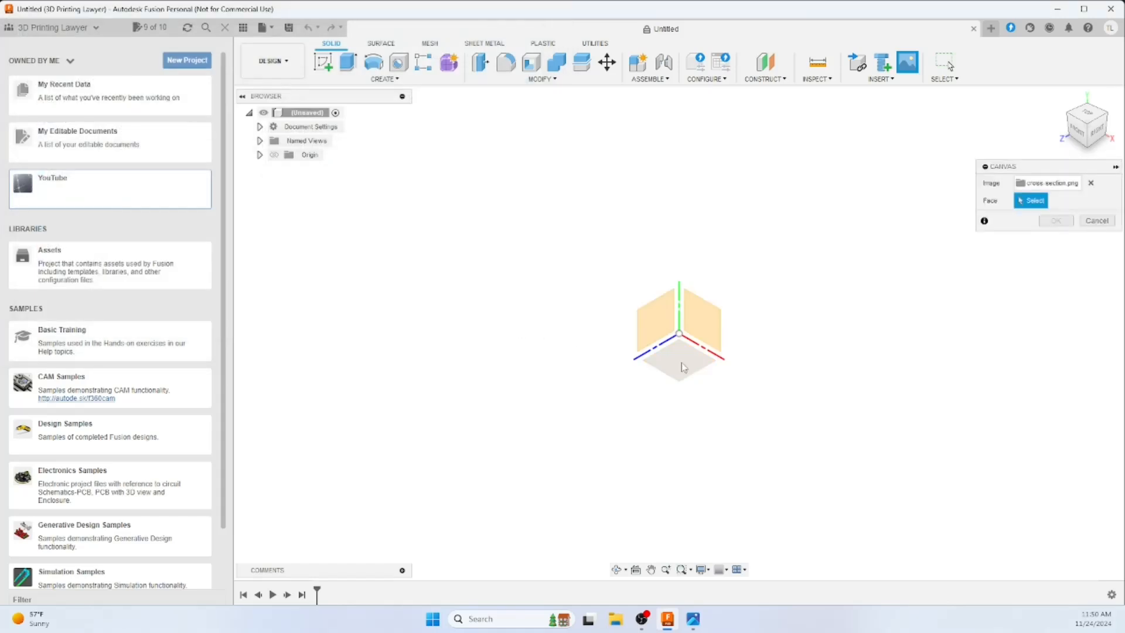
pyautogui.click(682, 367)
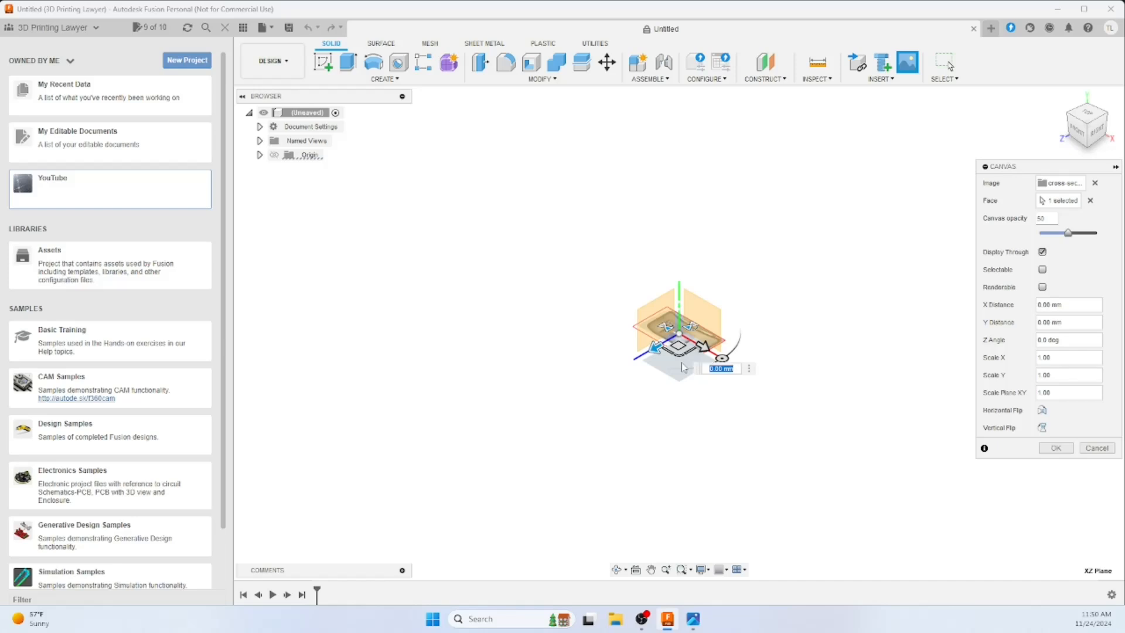
# - Set the canvas opacity to 75, then reopen the canvas feature to check its settings and accept them
pyautogui.doubleClick(1050, 219)
pyautogui.write('75')
pyautogui.click(1056, 449)
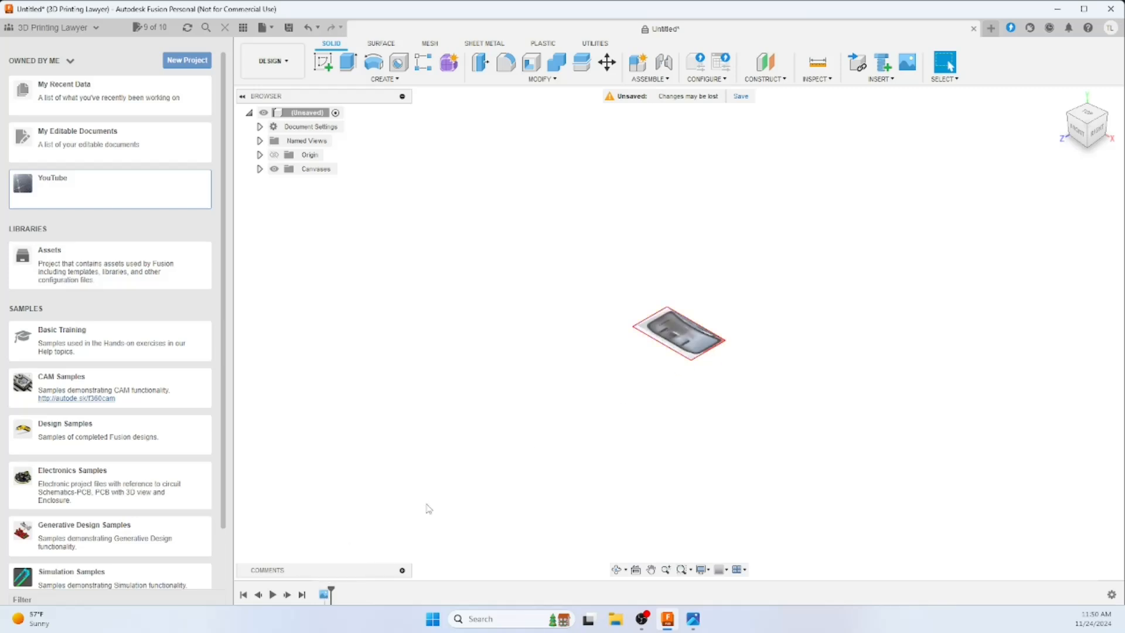
pyautogui.doubleClick(324, 595)
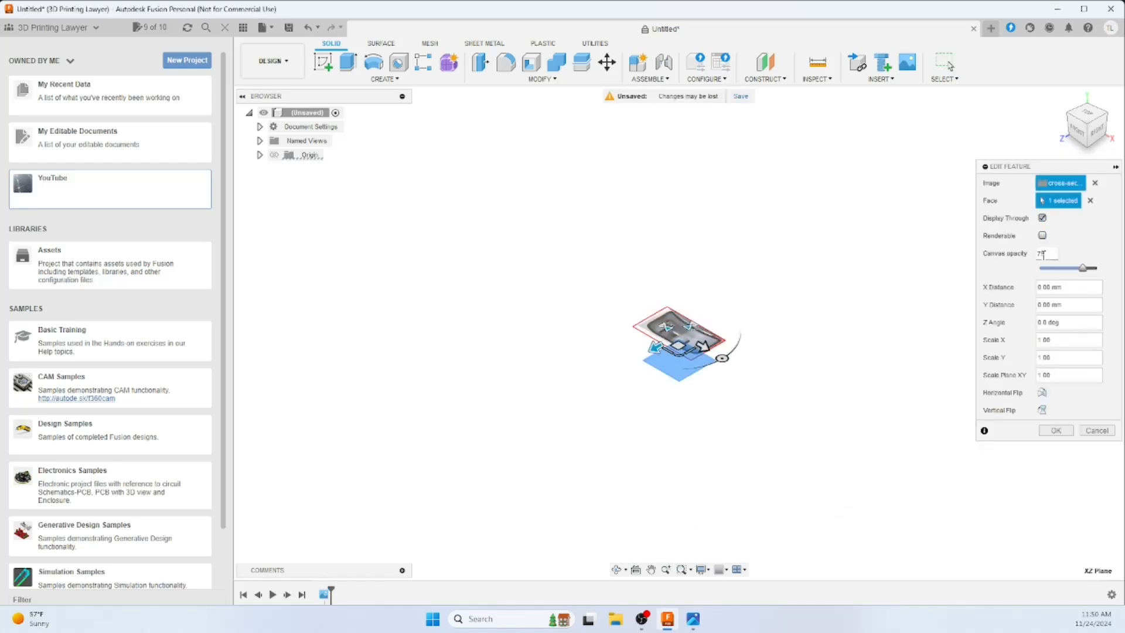
pyautogui.click(1057, 431)
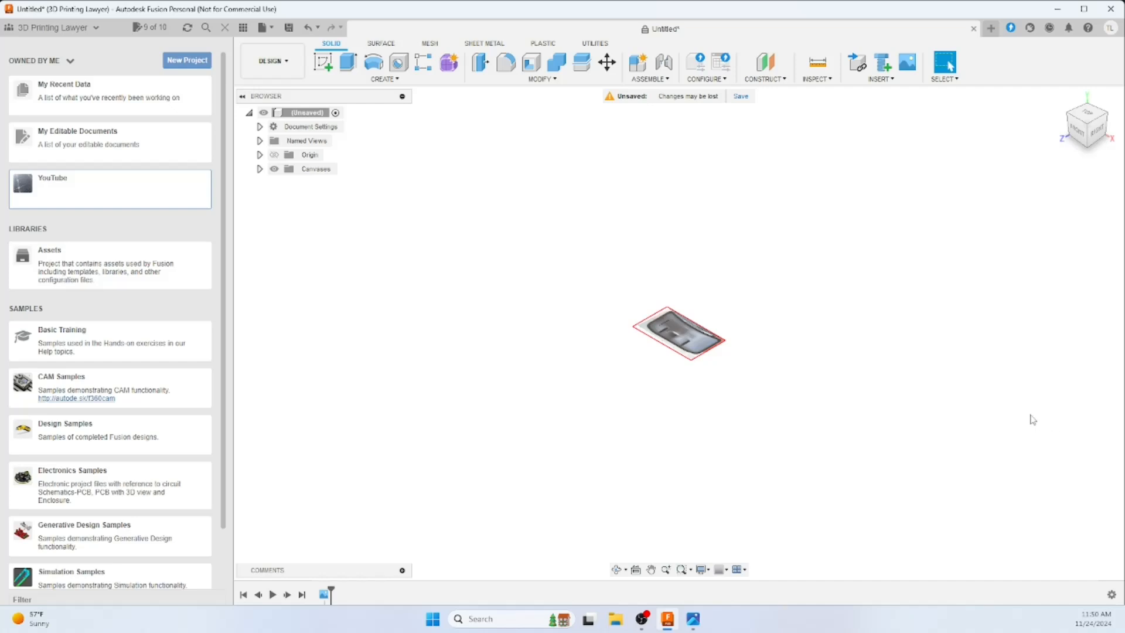
# - Create a new sketch on the horizontal XZ plane
pyautogui.click(384, 79)
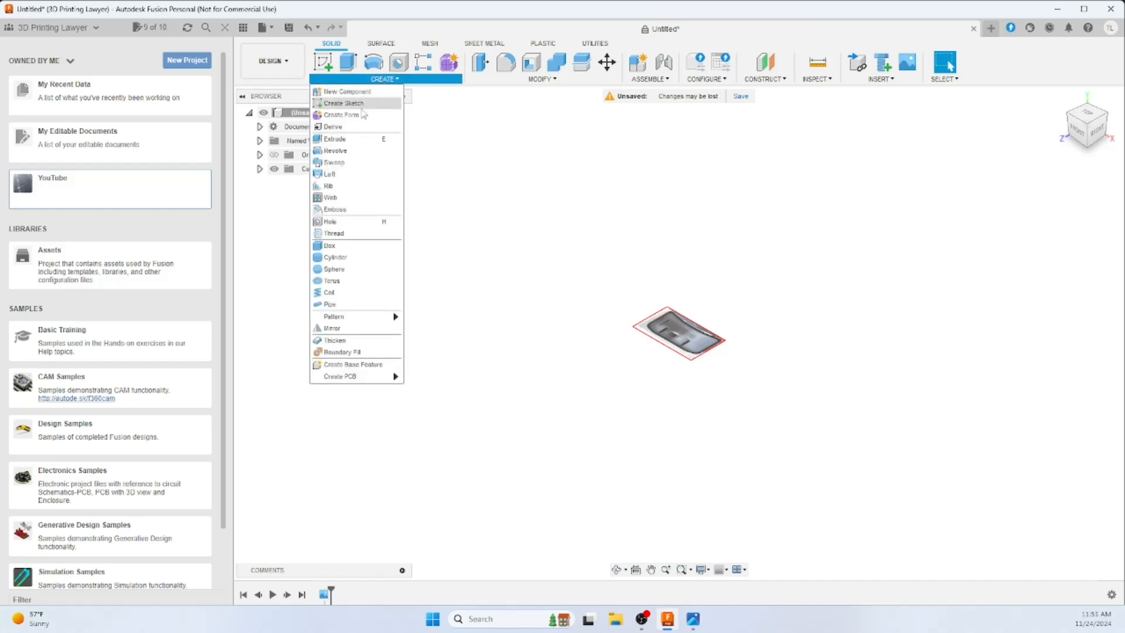
pyautogui.click(344, 104)
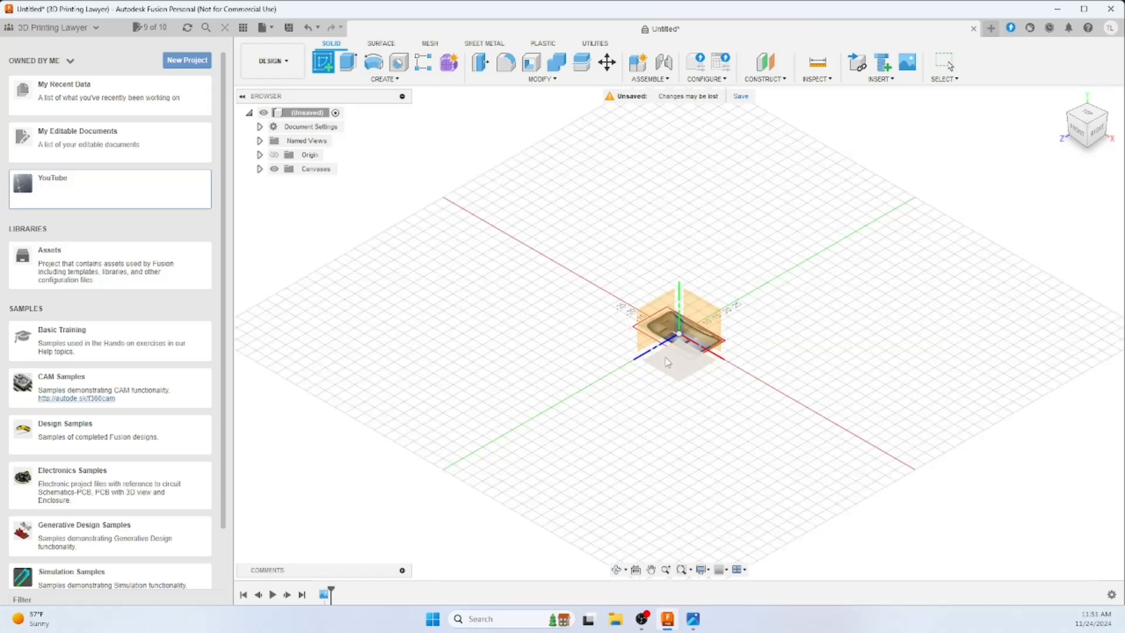
pyautogui.click(673, 366)
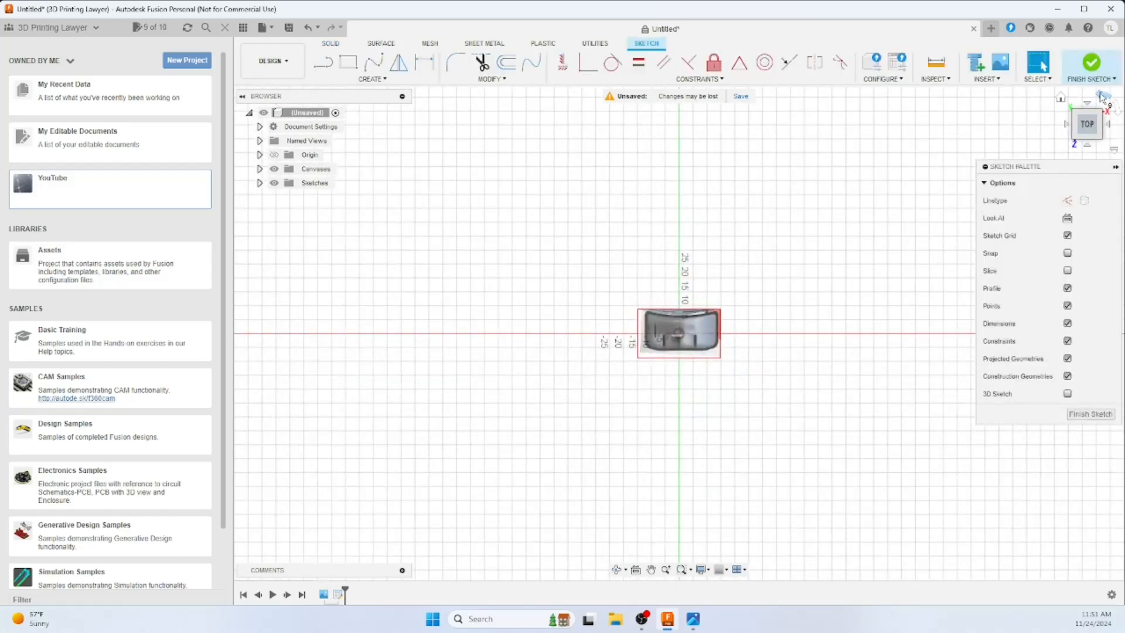
# - Turn the top view a quarter turn so the container stands upright and examine its outline on the canvas up close
pyautogui.click(1105, 96)
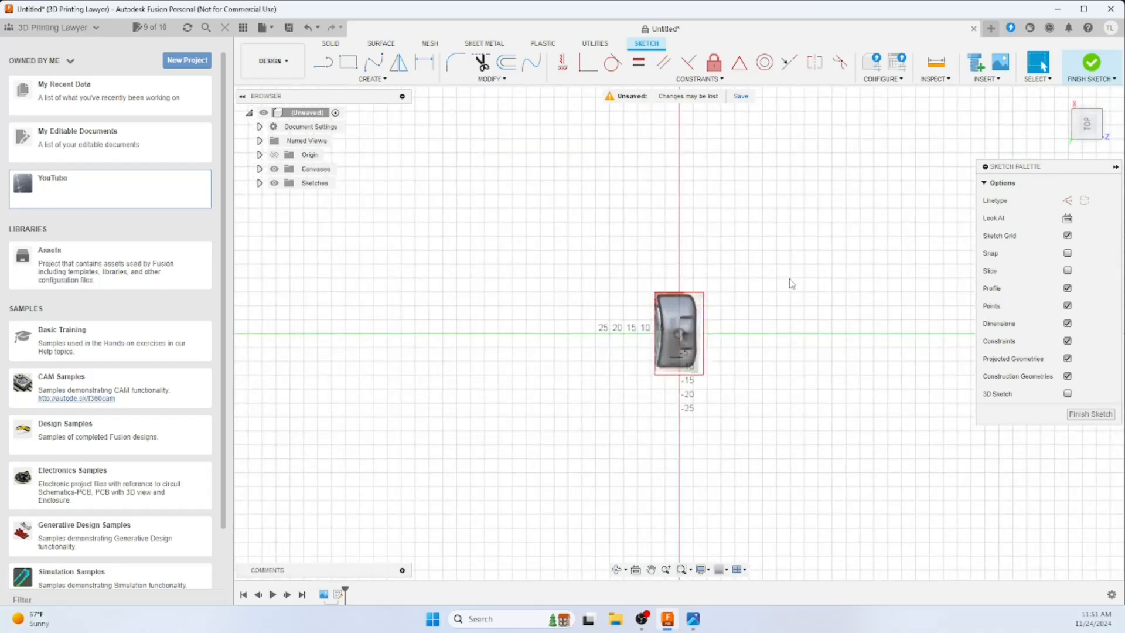
pyautogui.scroll(5, 791, 283)
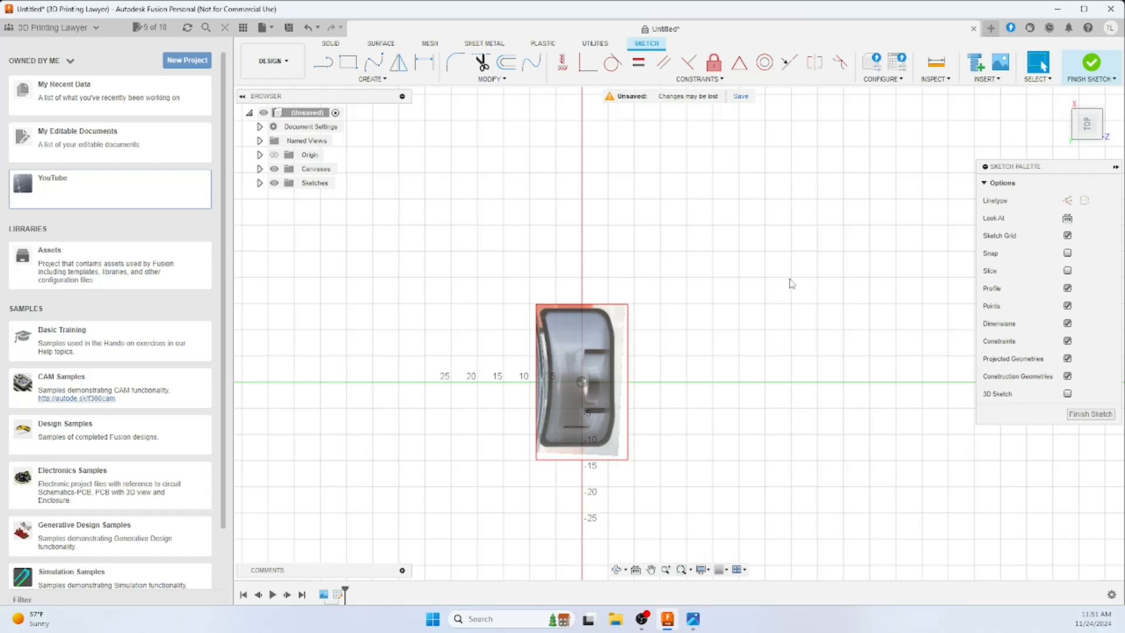
pyautogui.scroll(3, 791, 283)
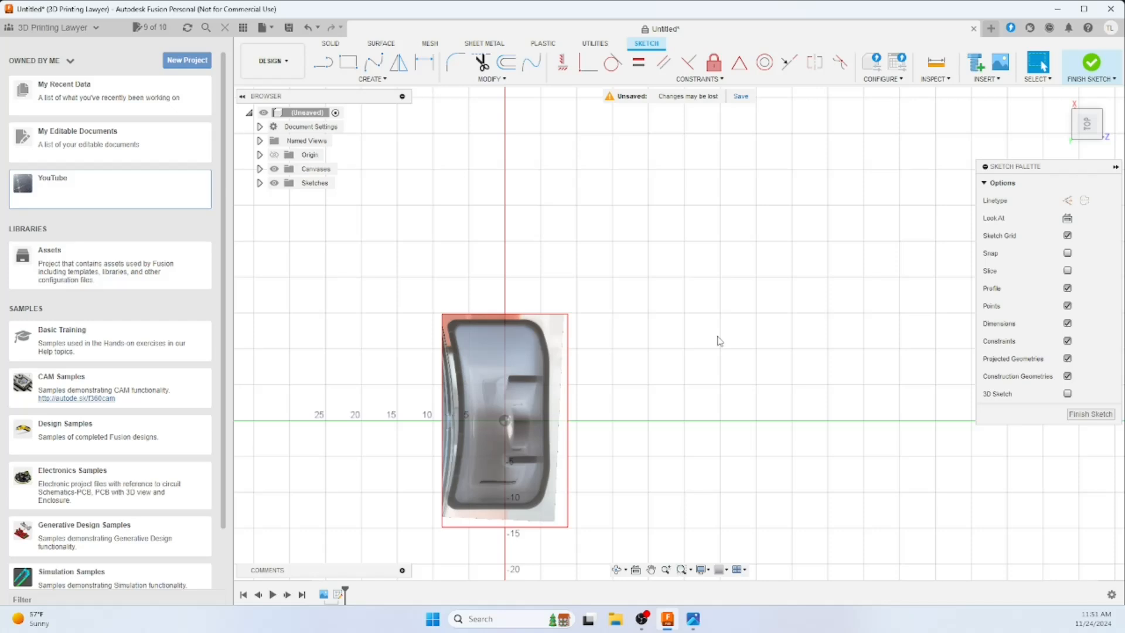
pyautogui.scroll(3, 720, 341)
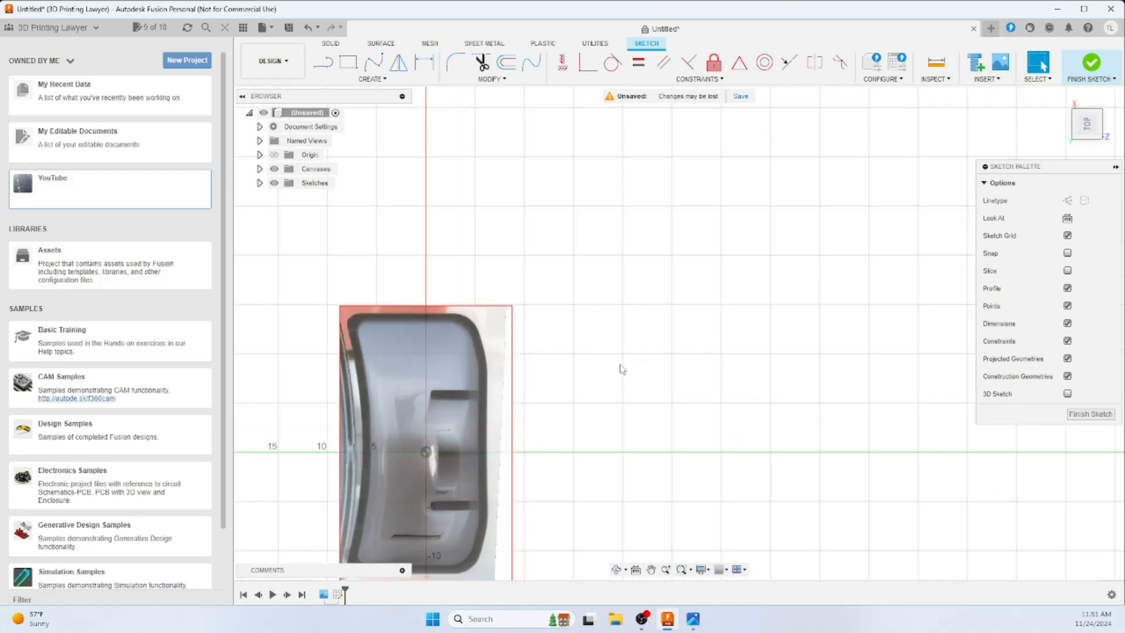
pyautogui.moveTo(441, 467)
pyautogui.mouseDown(button='middle')
pyautogui.moveTo(601, 353)
pyautogui.moveTo(638, 343)
pyautogui.mouseUp(button='middle')
pyautogui.scroll(3, 639, 347)
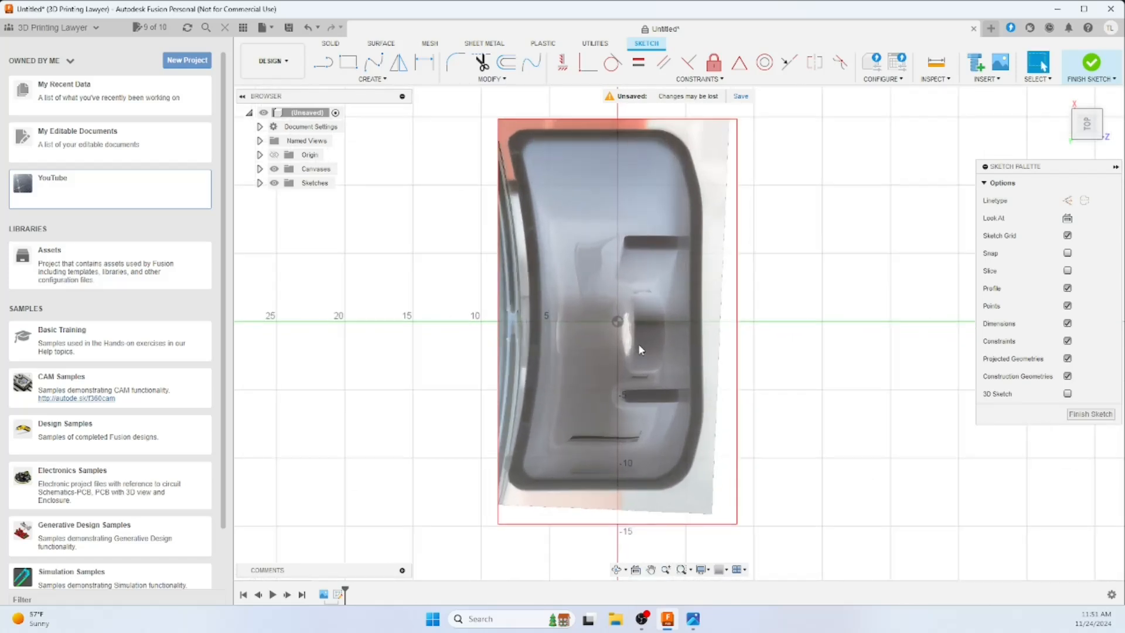
pyautogui.scroll(1, 639, 345)
pyautogui.moveTo(639, 345); pyautogui.dragTo(639, 373, button='middle')
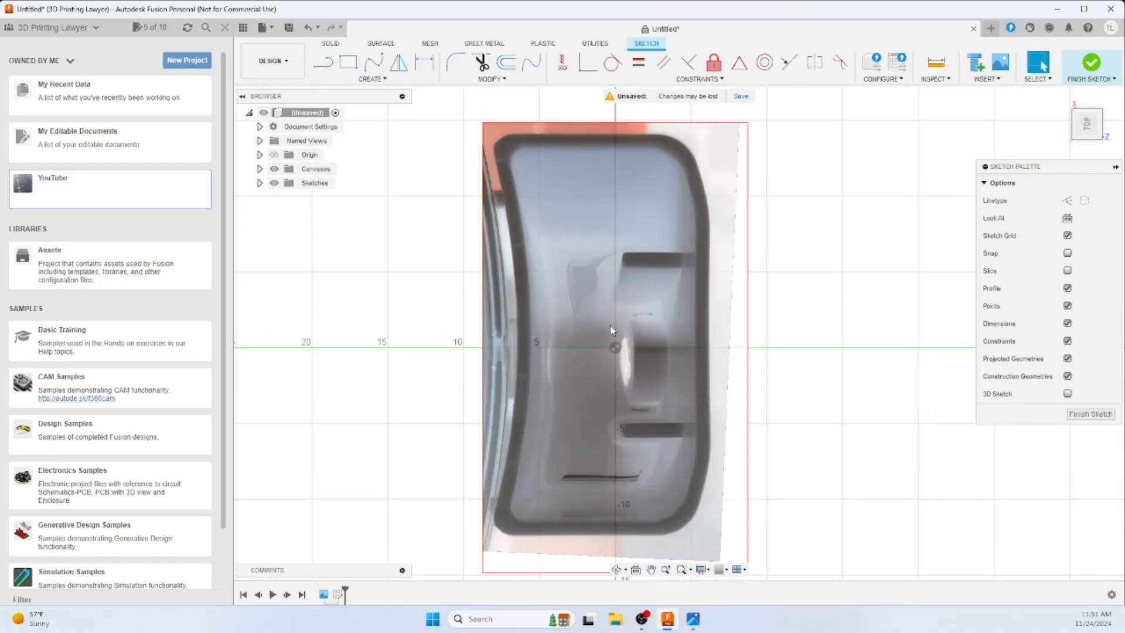
# - Sketch a vertical line about 24.8 mm long across the inside of the container, between its upper and lower inner walls
pyautogui.click(324, 65)
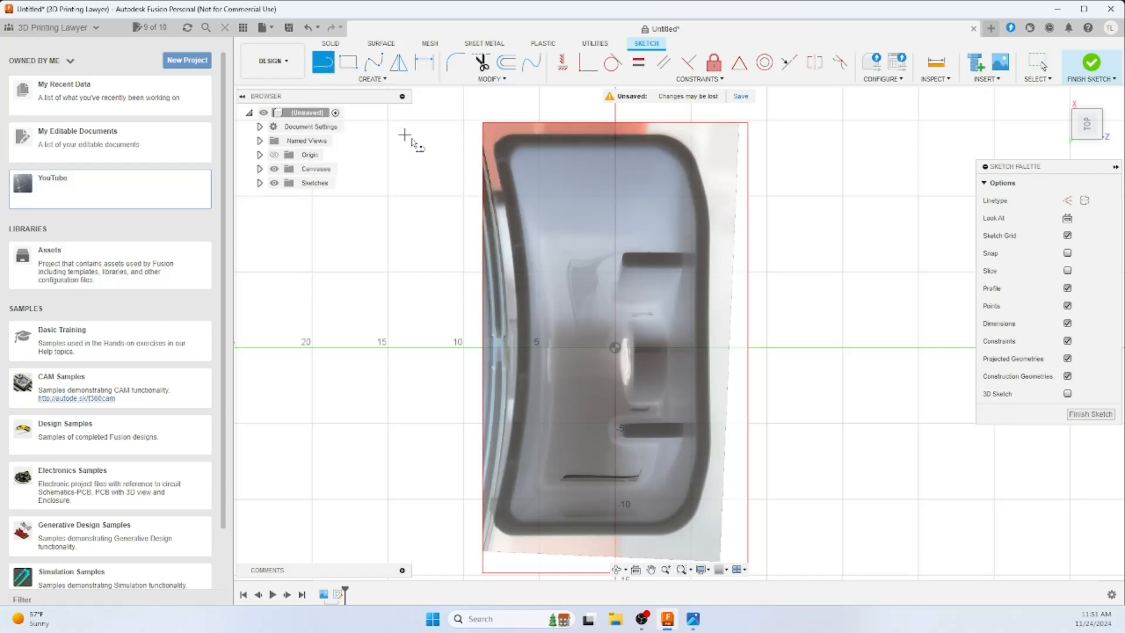
pyautogui.click(526, 147)
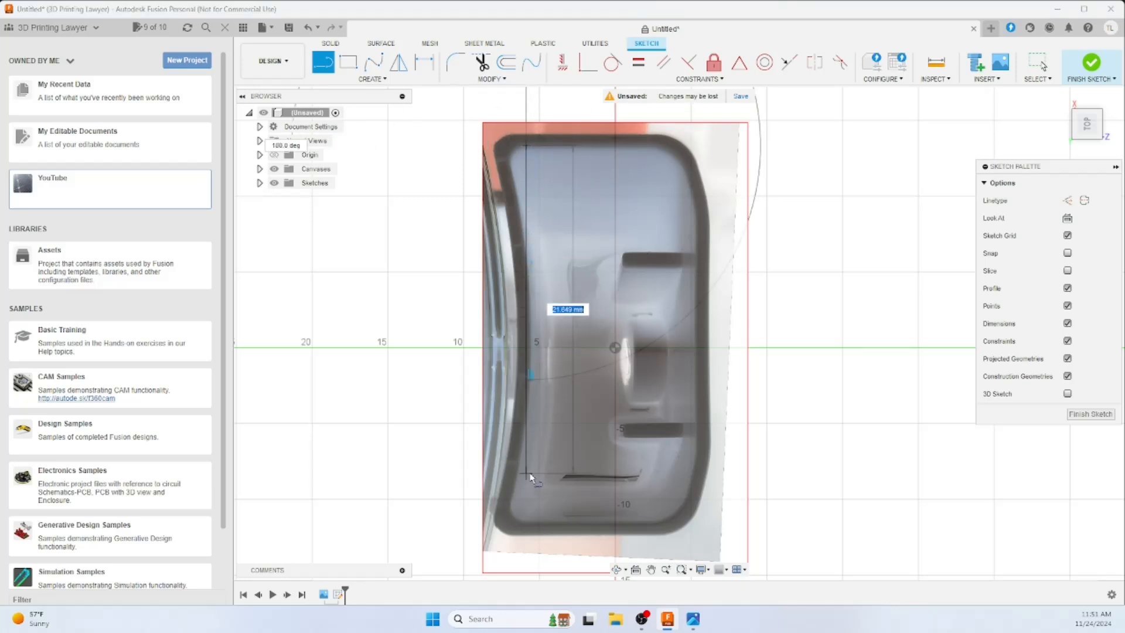
pyautogui.click(528, 523)
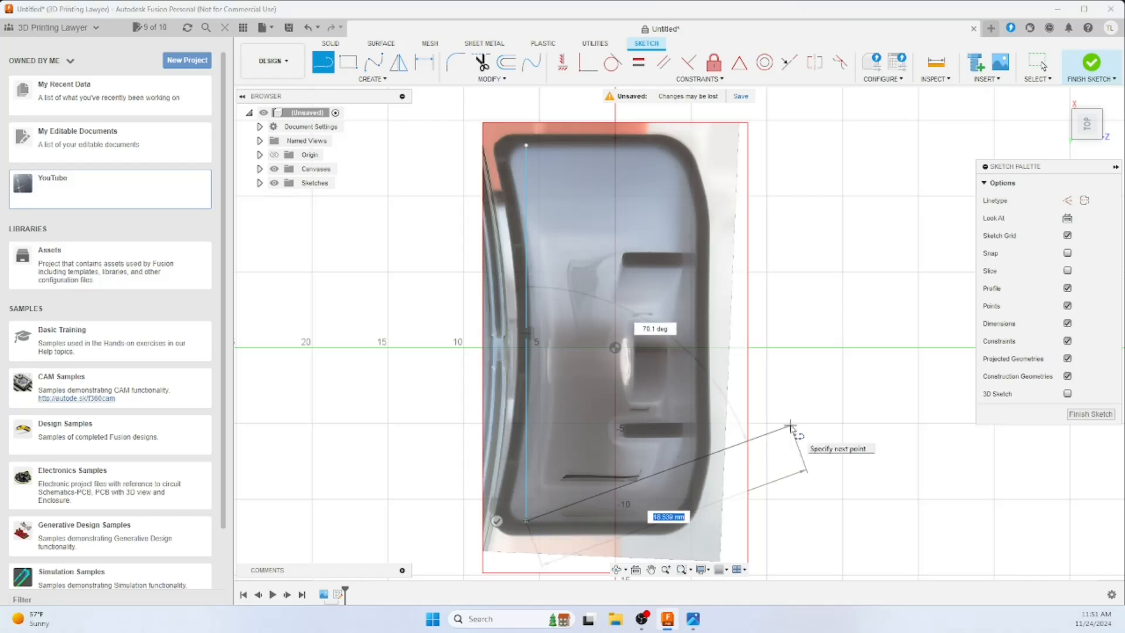
pyautogui.press('Escape')
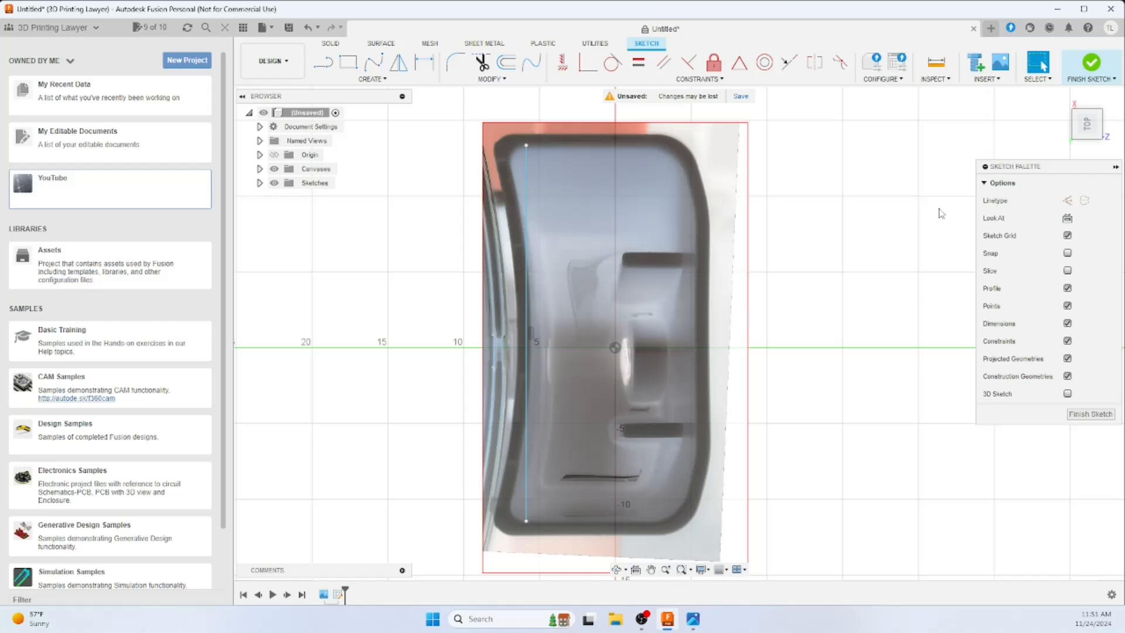
# - Dimension the vertical line's length and copy the full numeric value from the dimension
pyautogui.click(943, 81)
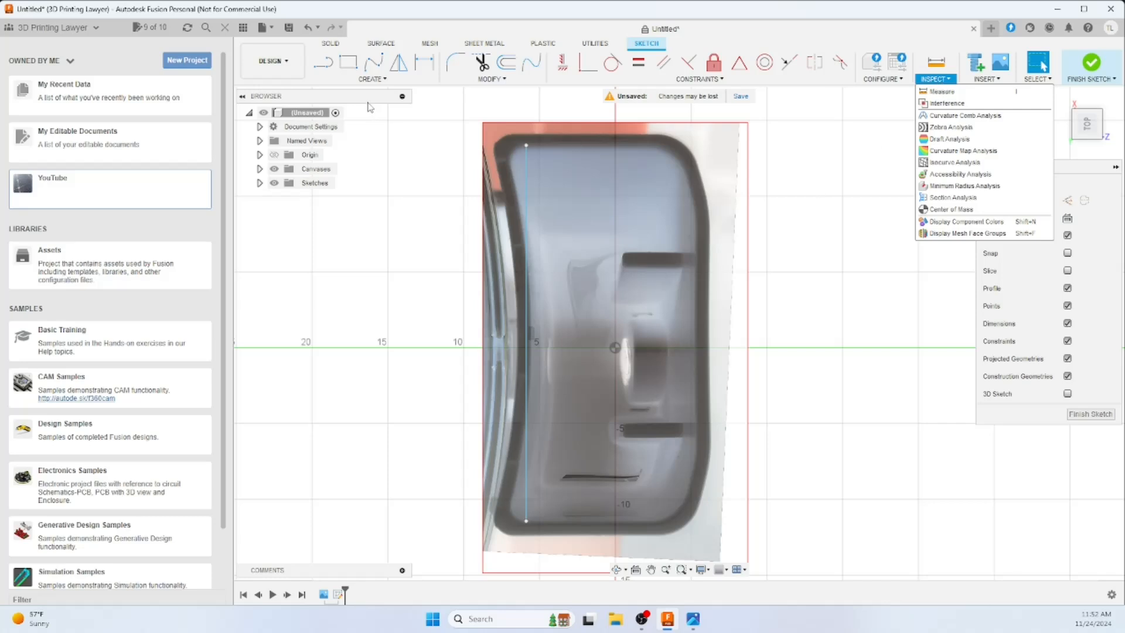
pyautogui.click(586, 78)
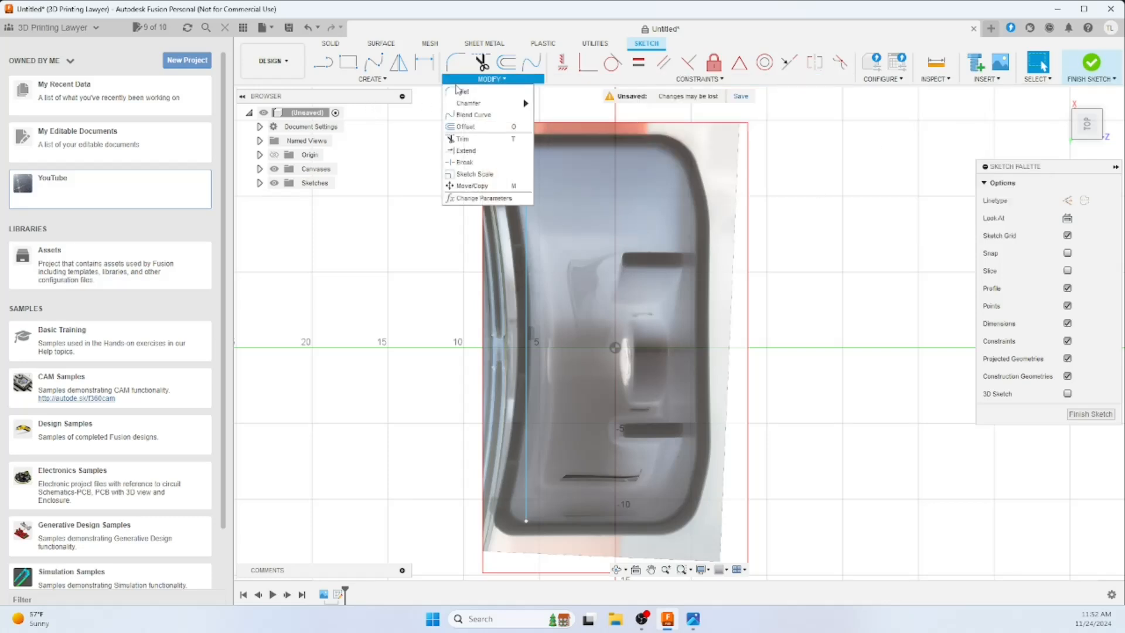
pyautogui.click(385, 79)
pyautogui.click(386, 80)
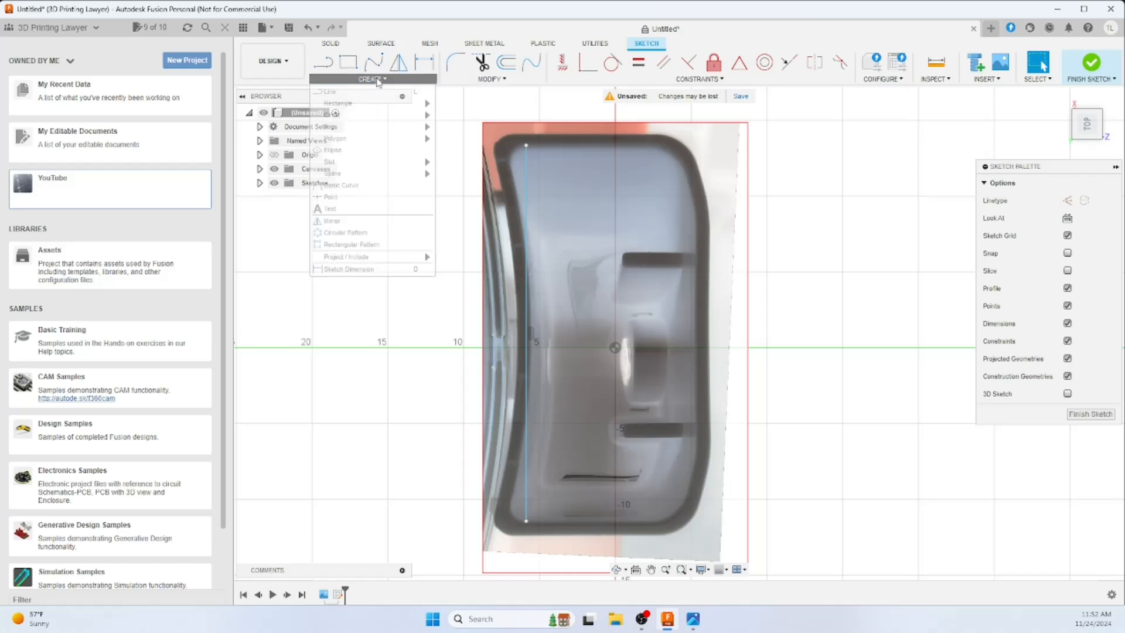
pyautogui.click(367, 262)
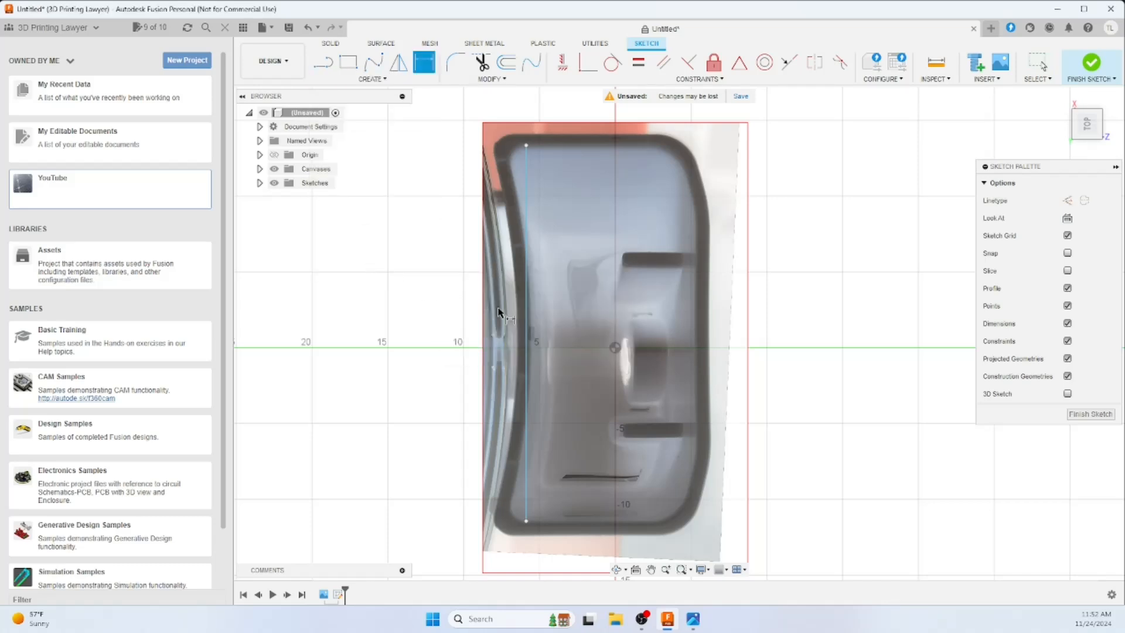
pyautogui.click(527, 330)
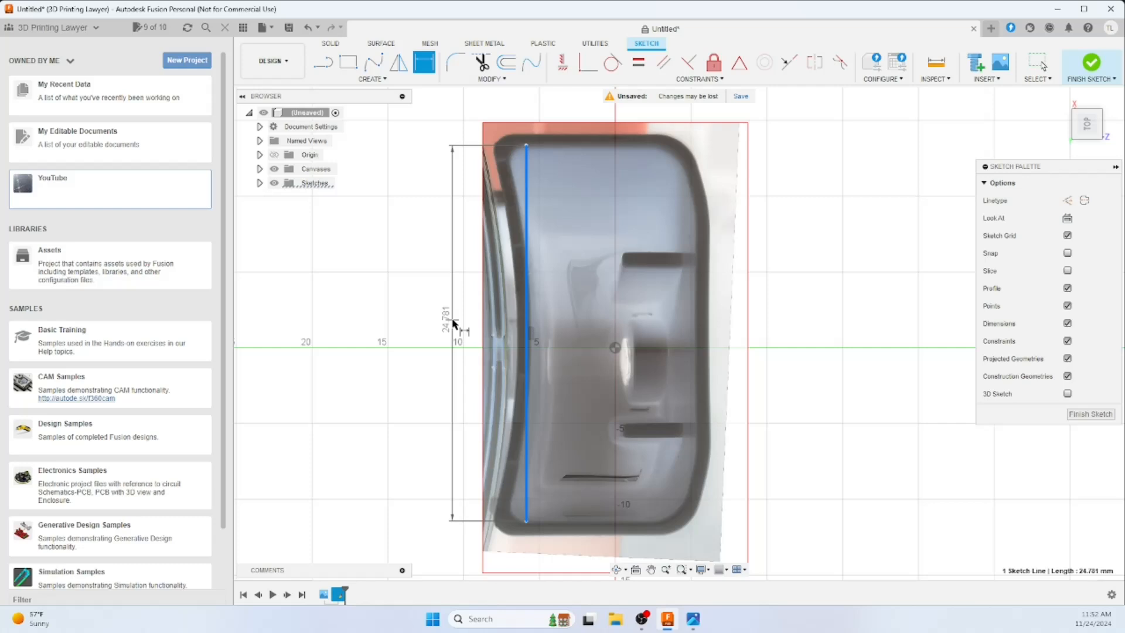
pyautogui.click(443, 319)
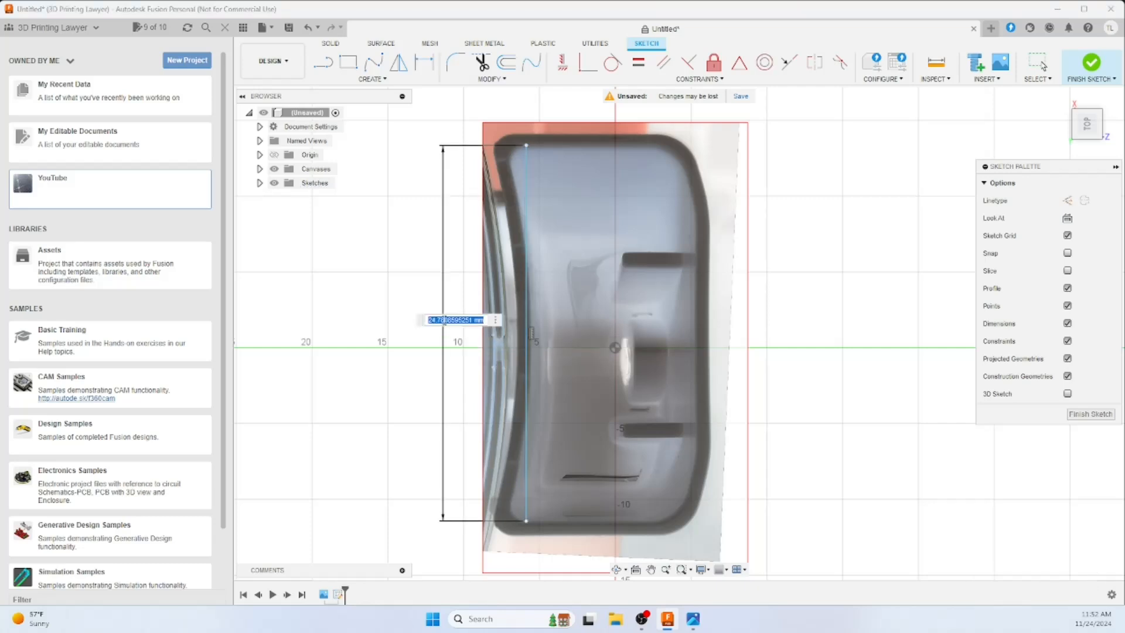
pyautogui.click(471, 320)
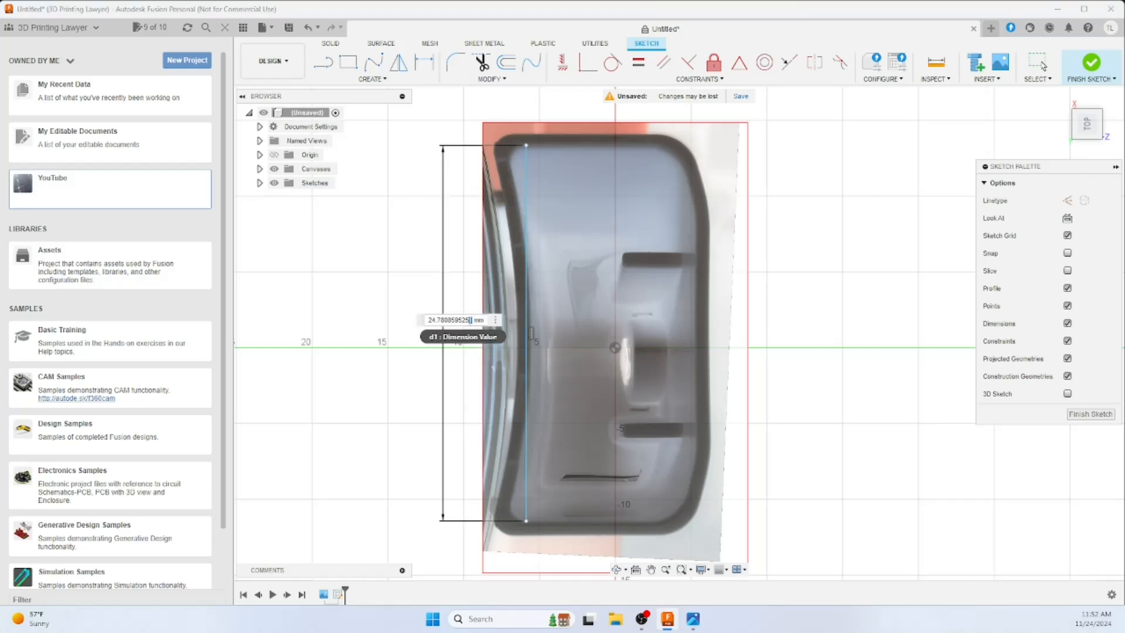
pyautogui.doubleClick(471, 320)
pyautogui.hotkey('ctrl', 'c')
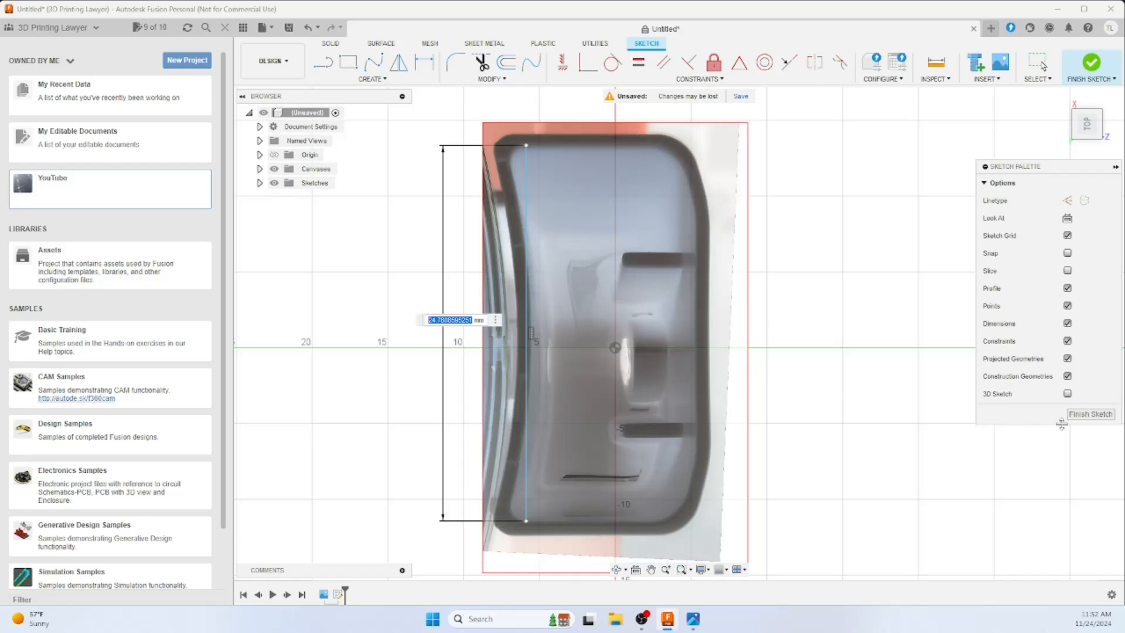
# - Finish the sketch and set the canvas's Scale Plane XY to 45.5 divided by the copied line length
pyautogui.click(1088, 415)
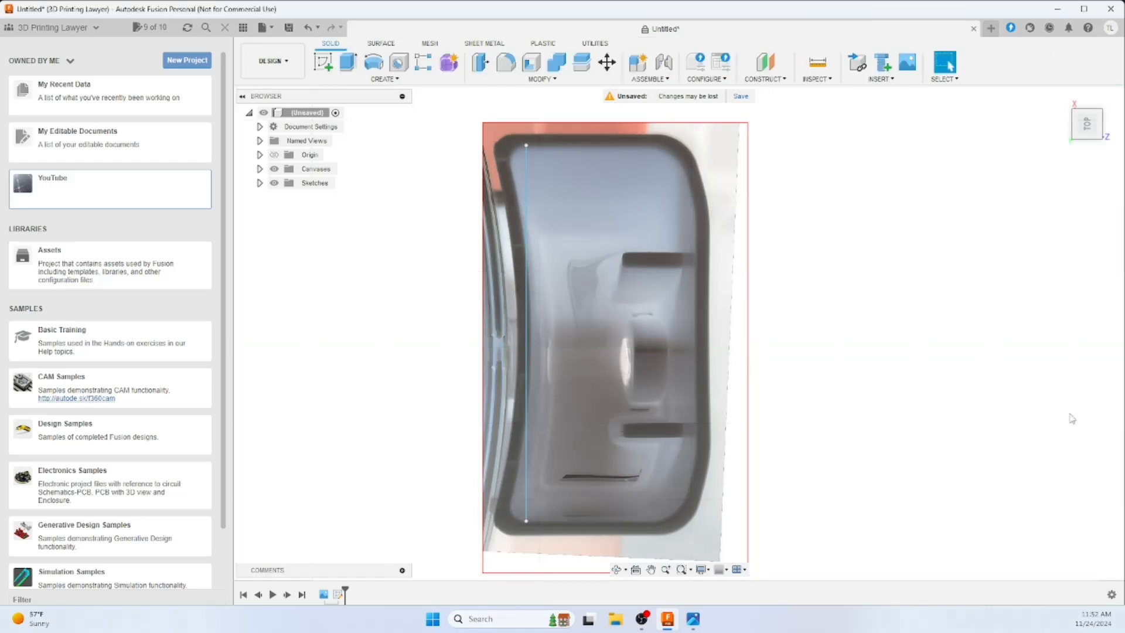
pyautogui.doubleClick(324, 595)
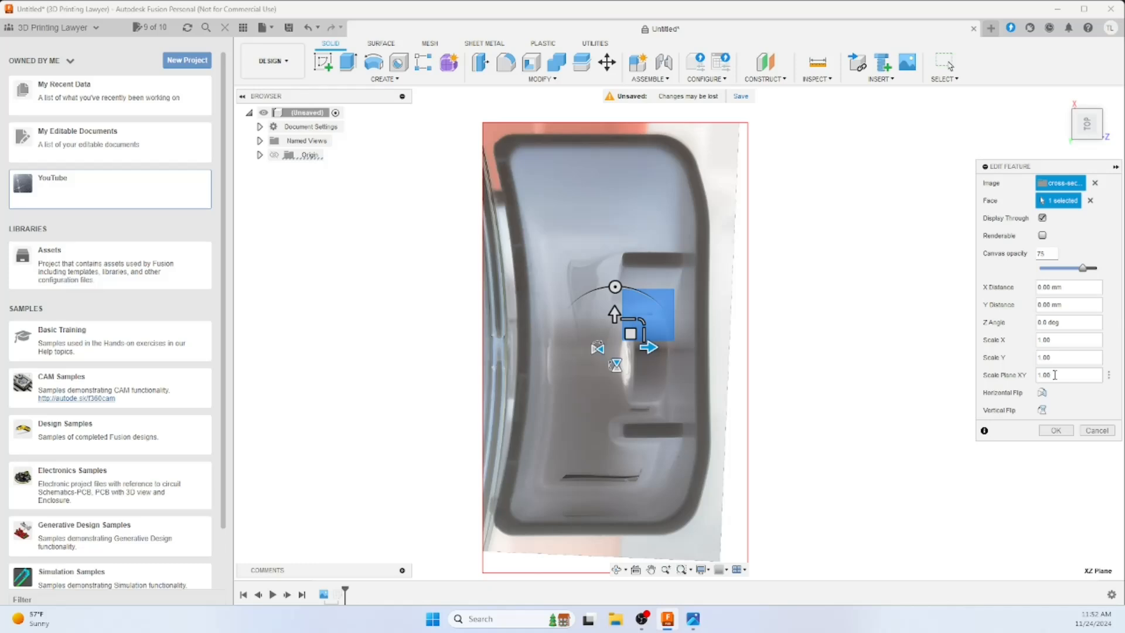
pyautogui.moveTo(1055, 375); pyautogui.dragTo(1035, 380)
pyautogui.write('45.5')
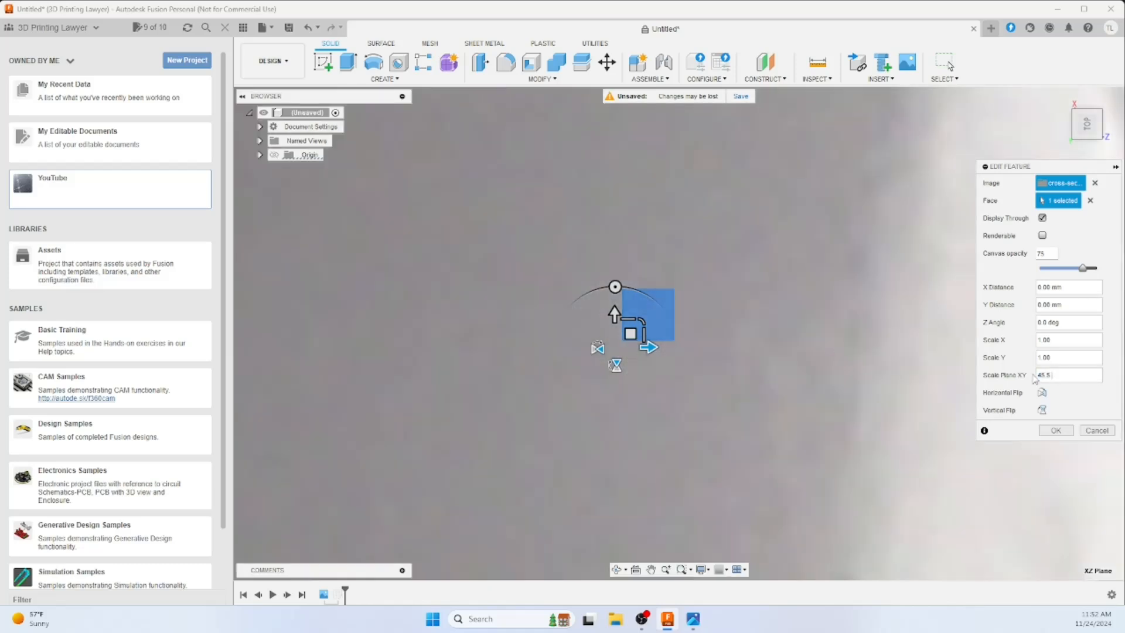
pyautogui.write(' /')
pyautogui.hotkey('ctrl', 'v')
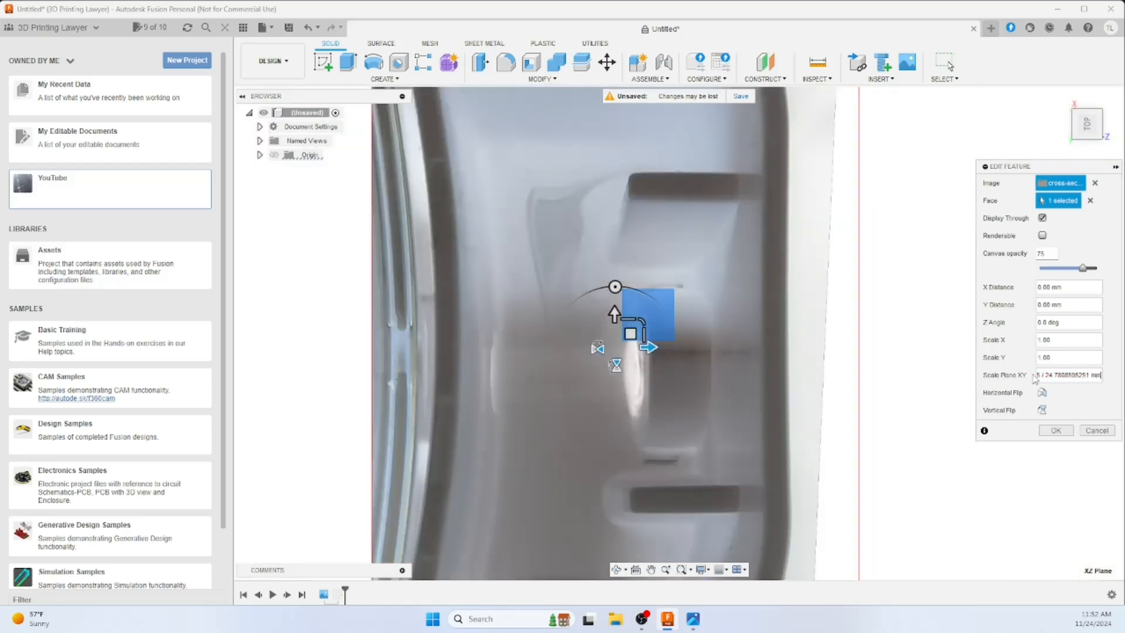
pyautogui.press('Return')
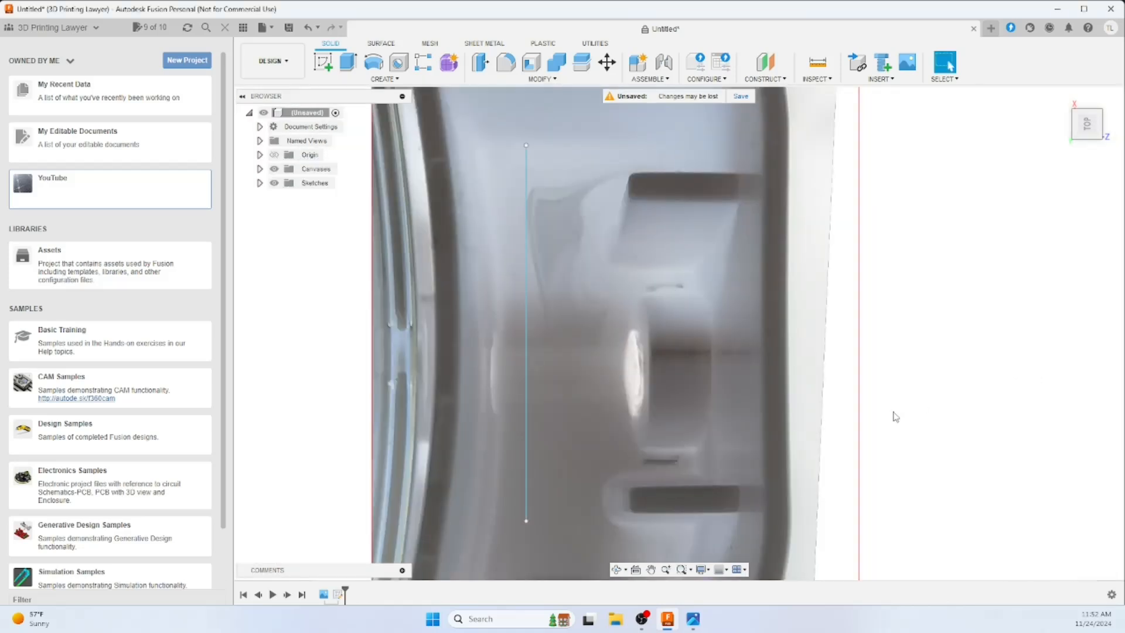
# - Reopen the sketch for editing and turn the top view a quarter turn so the container stands upright
pyautogui.scroll(-3, 879, 426)
pyautogui.scroll(-4, 879, 426)
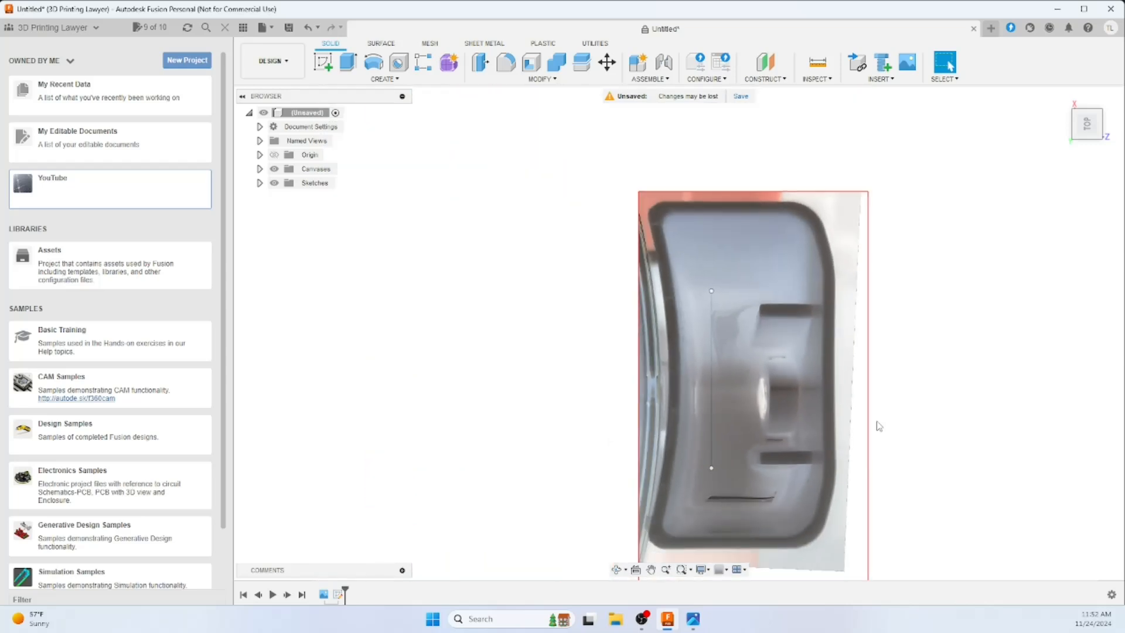
pyautogui.moveTo(877, 425); pyautogui.dragTo(789, 359, button='middle')
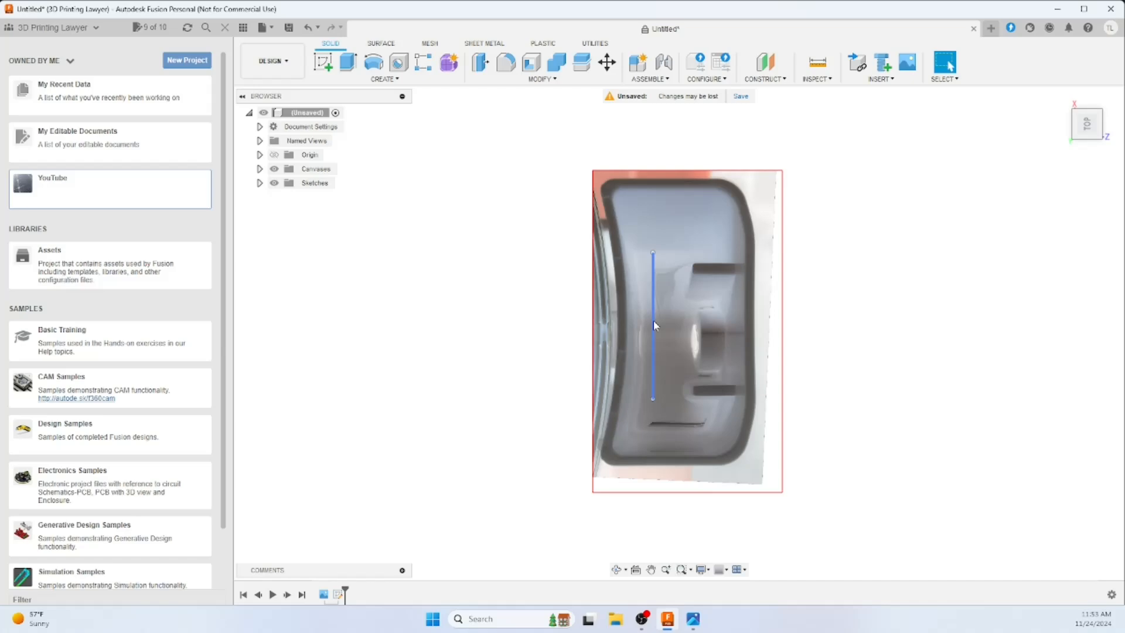
pyautogui.doubleClick(338, 595)
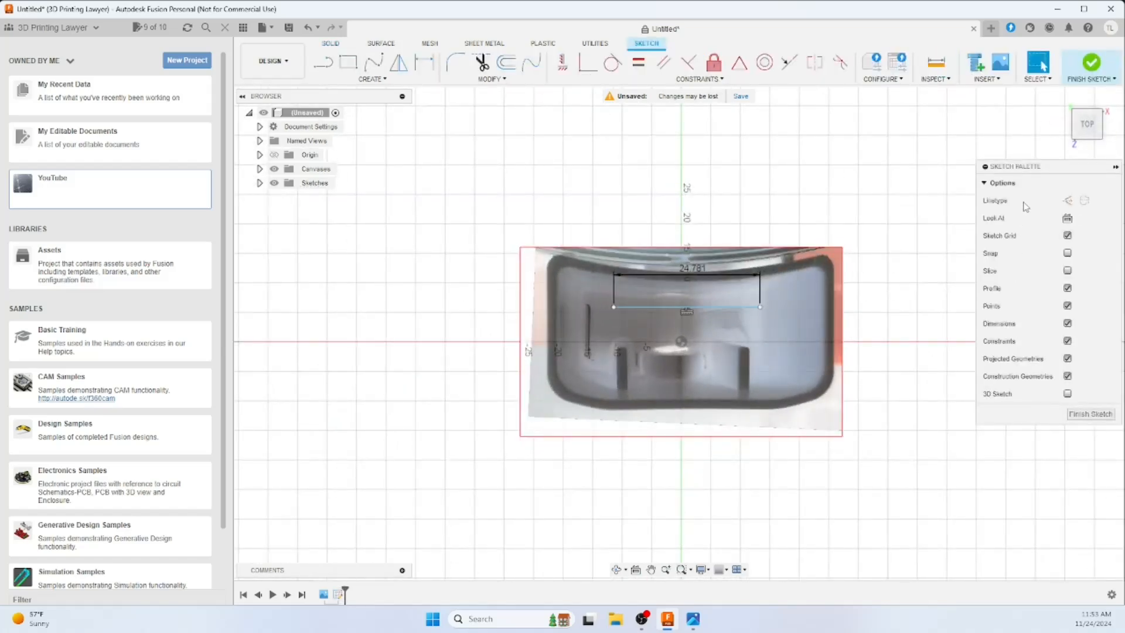
pyautogui.moveTo(1082, 117)
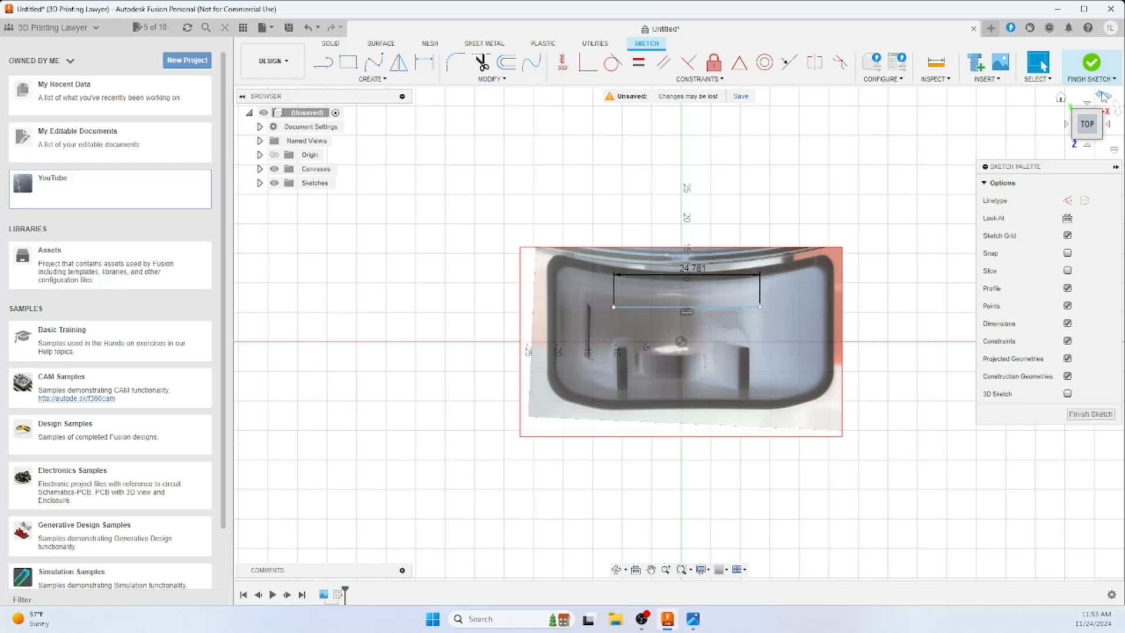
pyautogui.click(1103, 95)
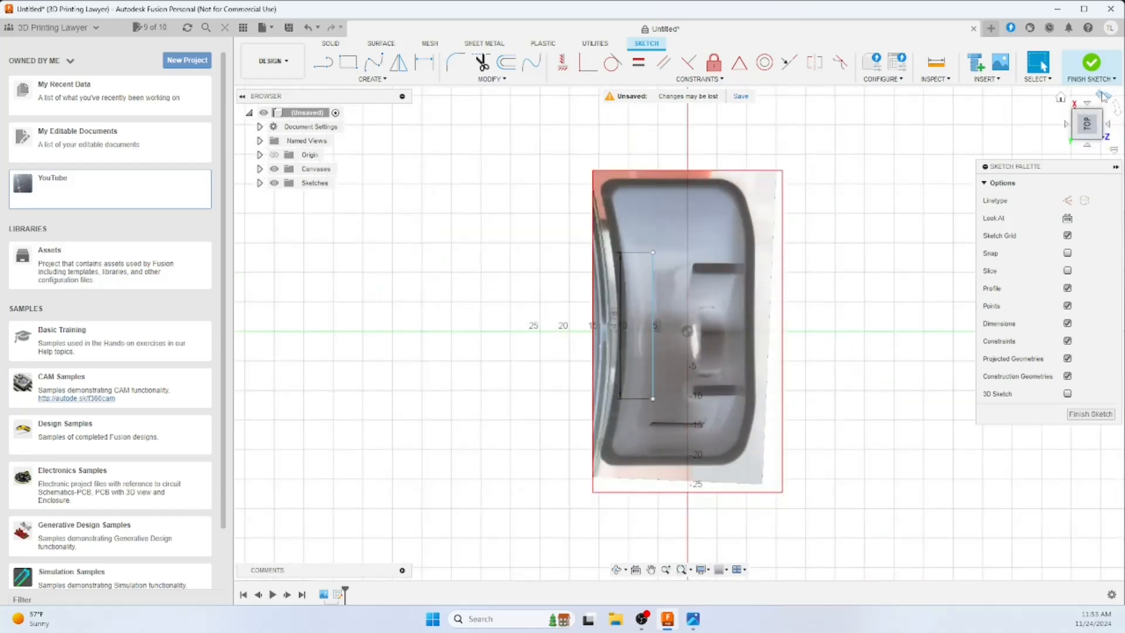
# - Set the vertical line's length to 45.5 mm and move the line up to span the container's inner walls
pyautogui.click(652, 309)
pyautogui.doubleClick(615, 319)
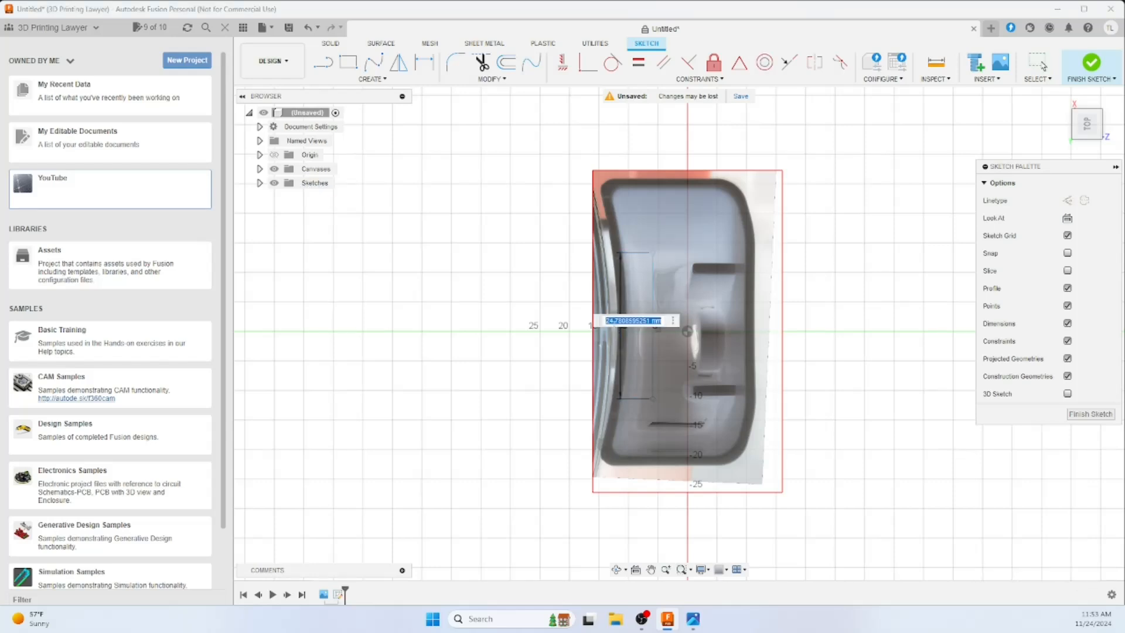
pyautogui.write('45.5')
pyautogui.press('Return')
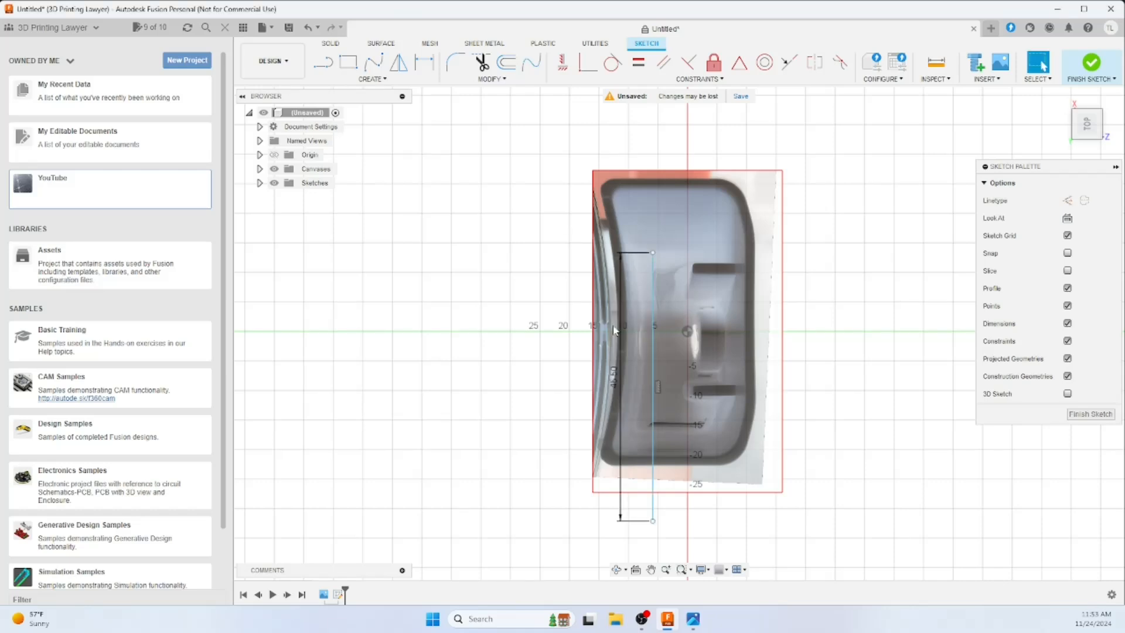
pyautogui.click(655, 397)
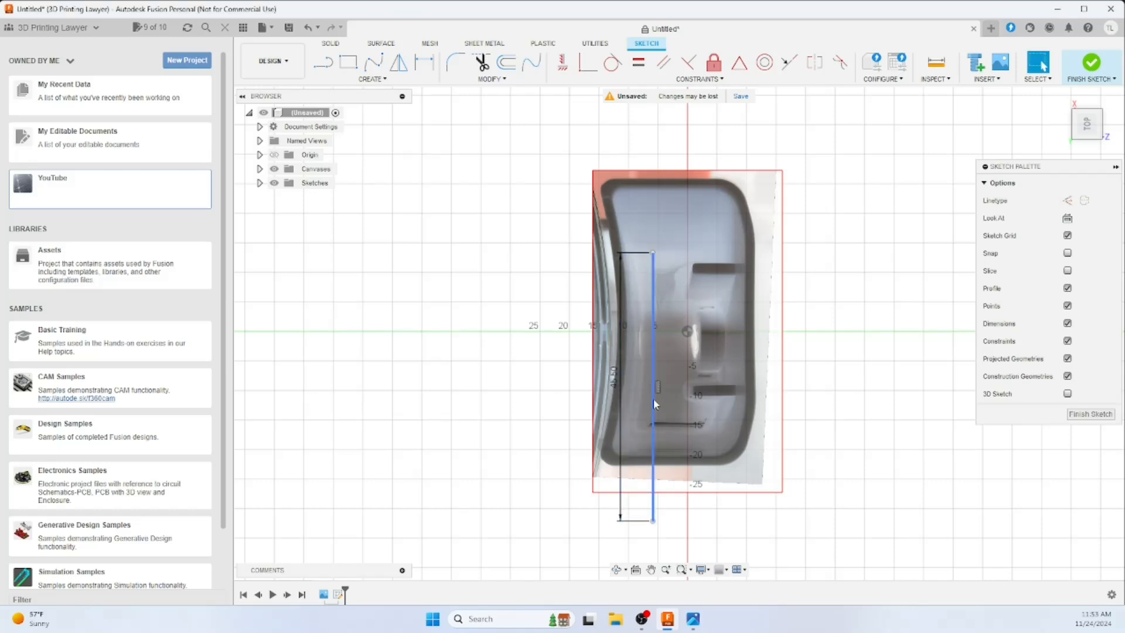
pyautogui.moveTo(654, 397); pyautogui.dragTo(655, 336)
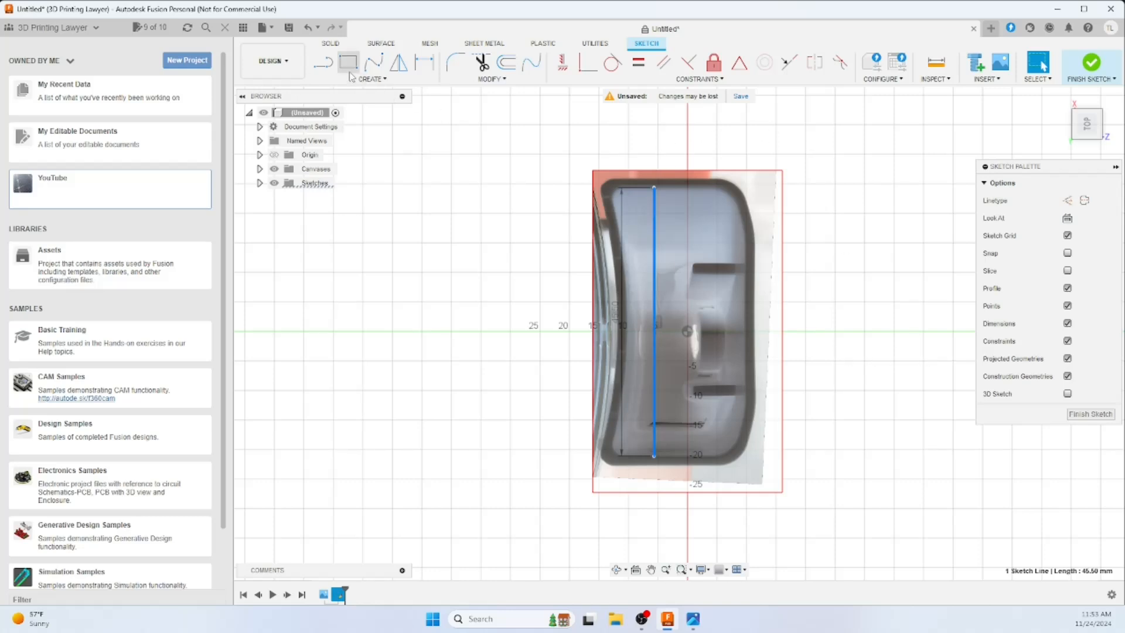
# - Draw a horizontal centerline through the vertical line's midpoint, extending past both sides of the canvas
pyautogui.click(326, 64)
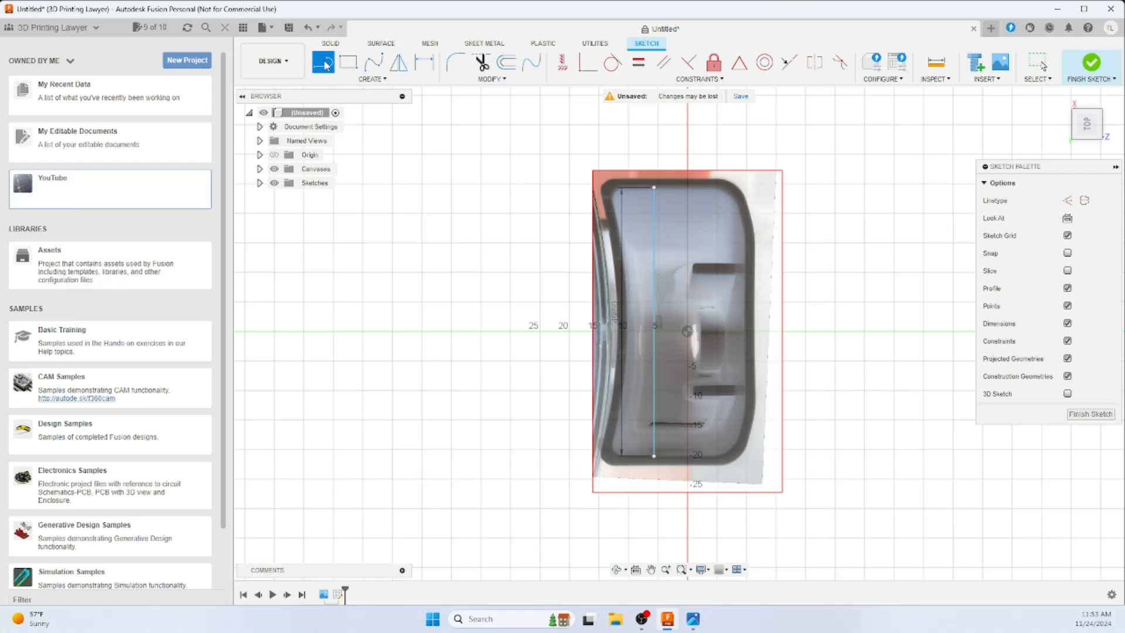
pyautogui.click(1086, 201)
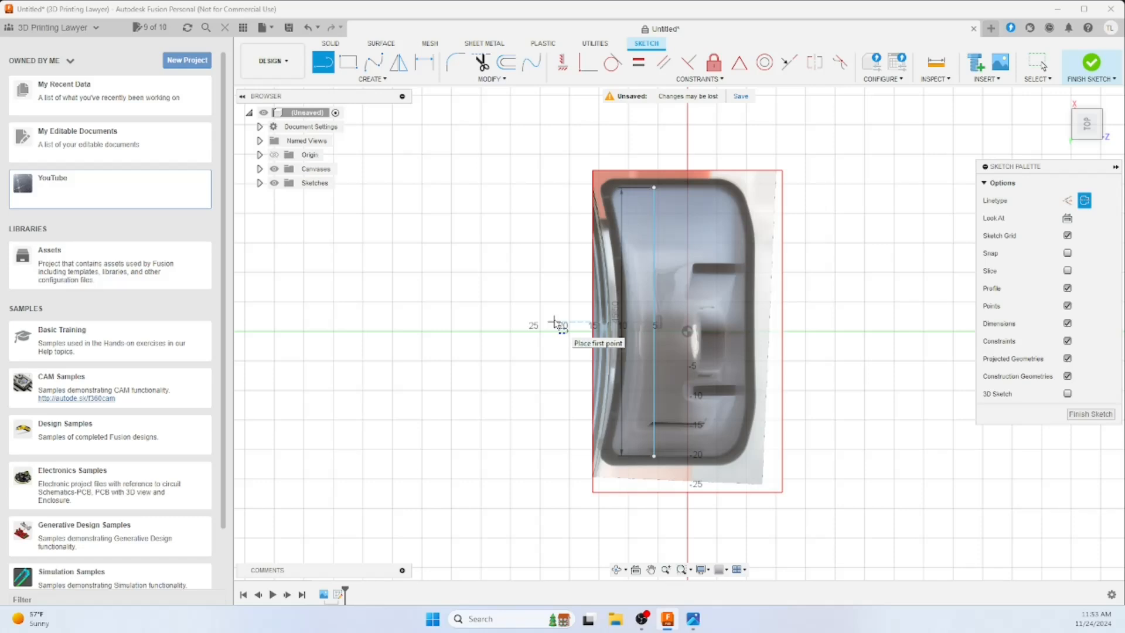
pyautogui.click(504, 322)
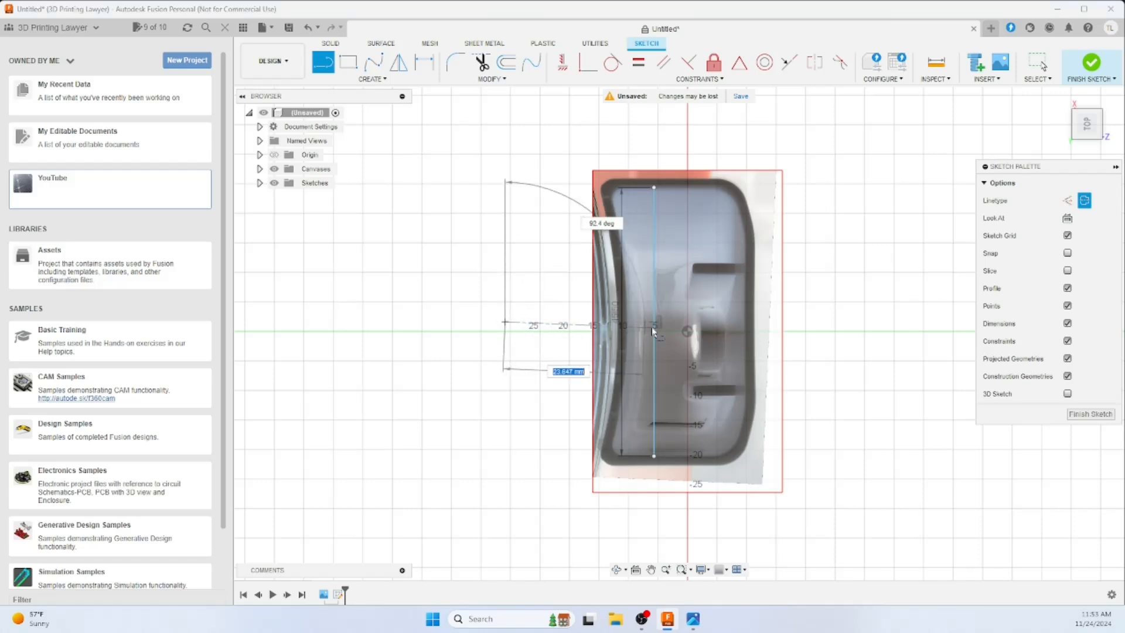
pyautogui.doubleClick(837, 322)
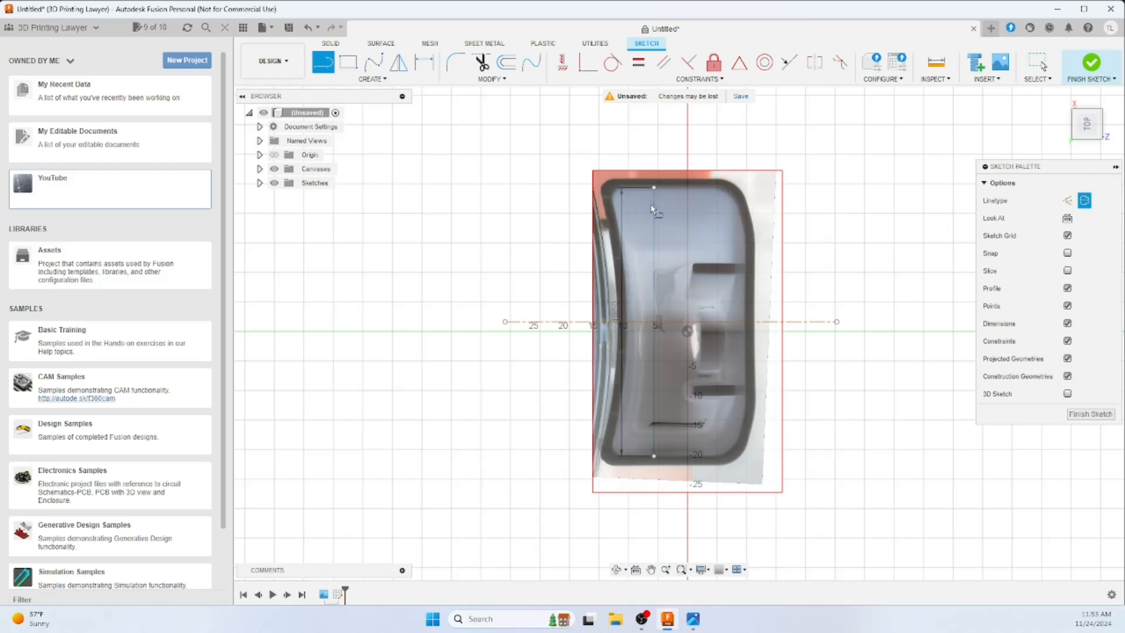
pyautogui.click(1037, 63)
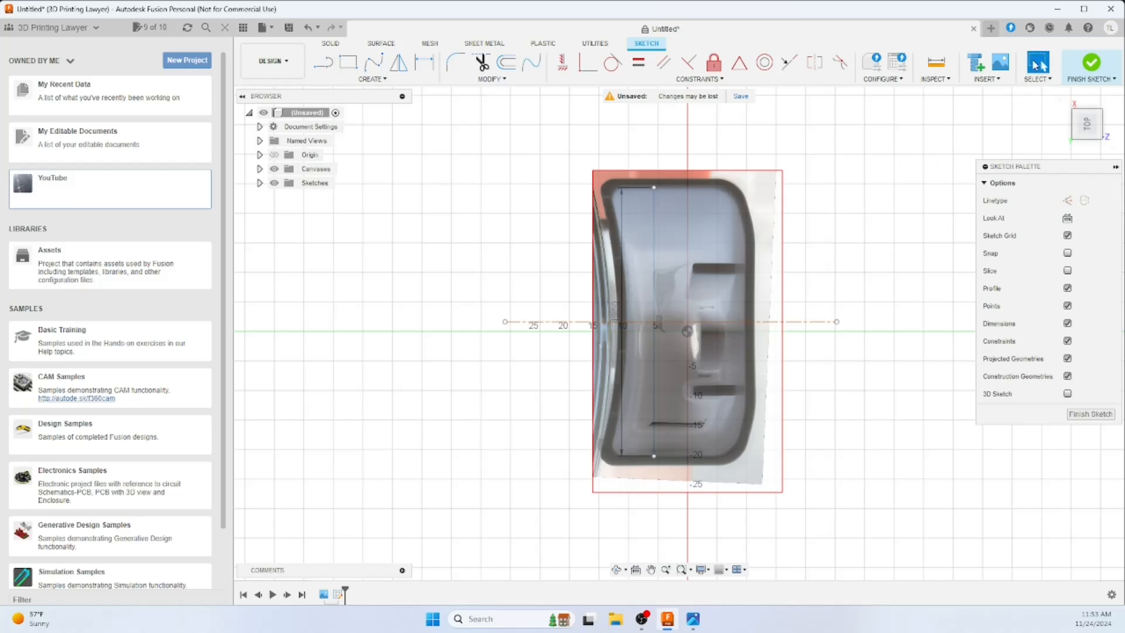
# - Delete the vertical 45.5 mm reference line from the sketch
pyautogui.click(654, 378)
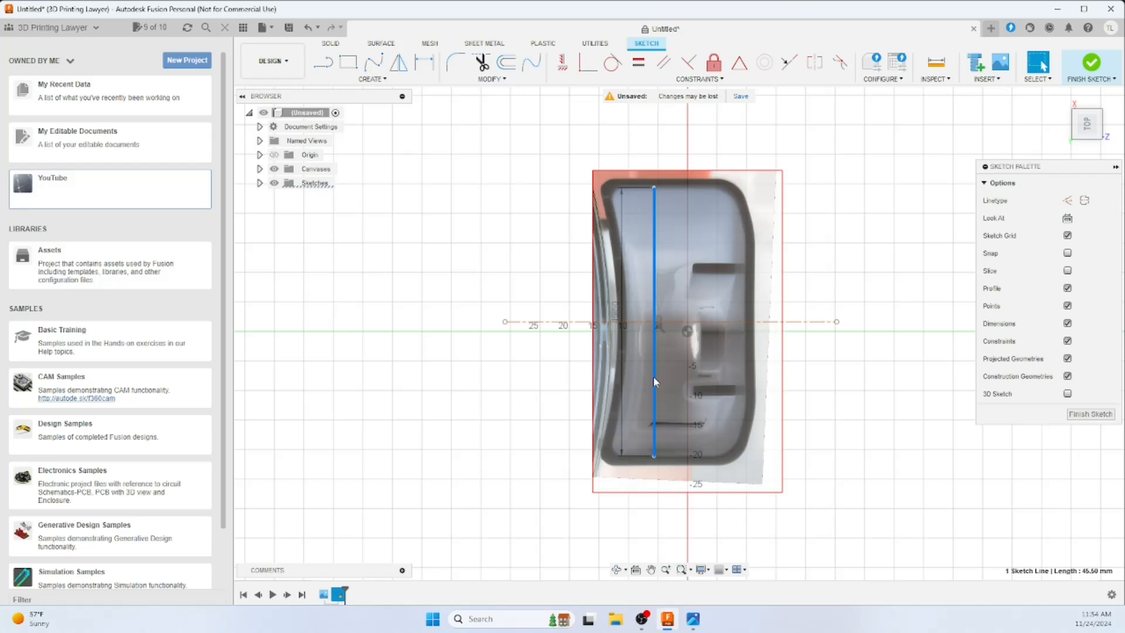
pyautogui.press('Delete')
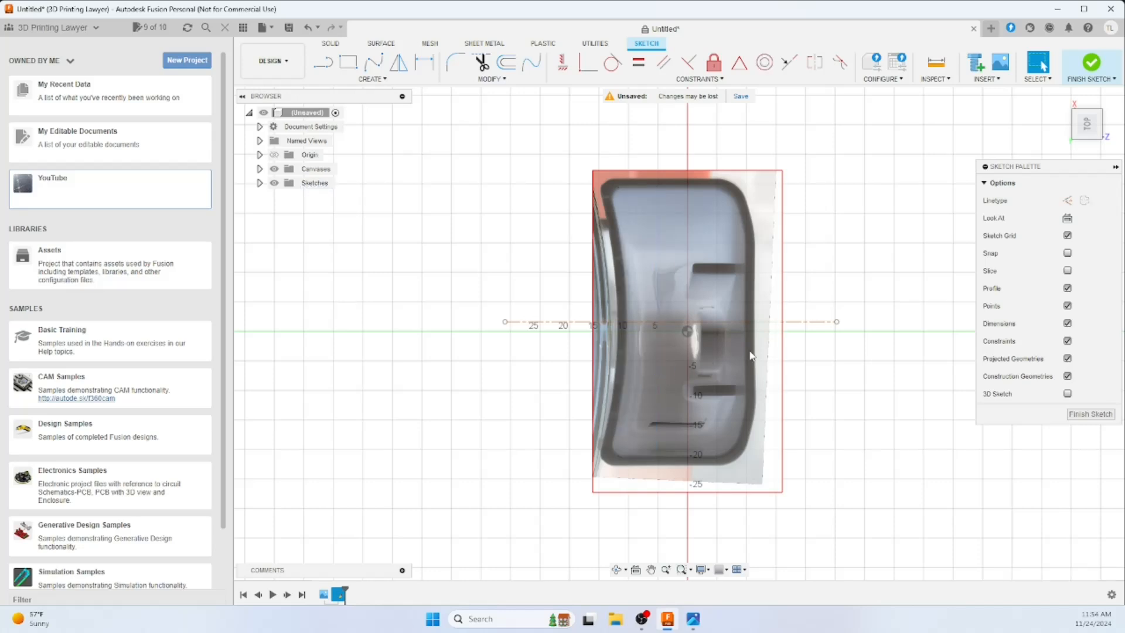
pyautogui.moveTo(842, 357); pyautogui.dragTo(729, 369, button='middle')
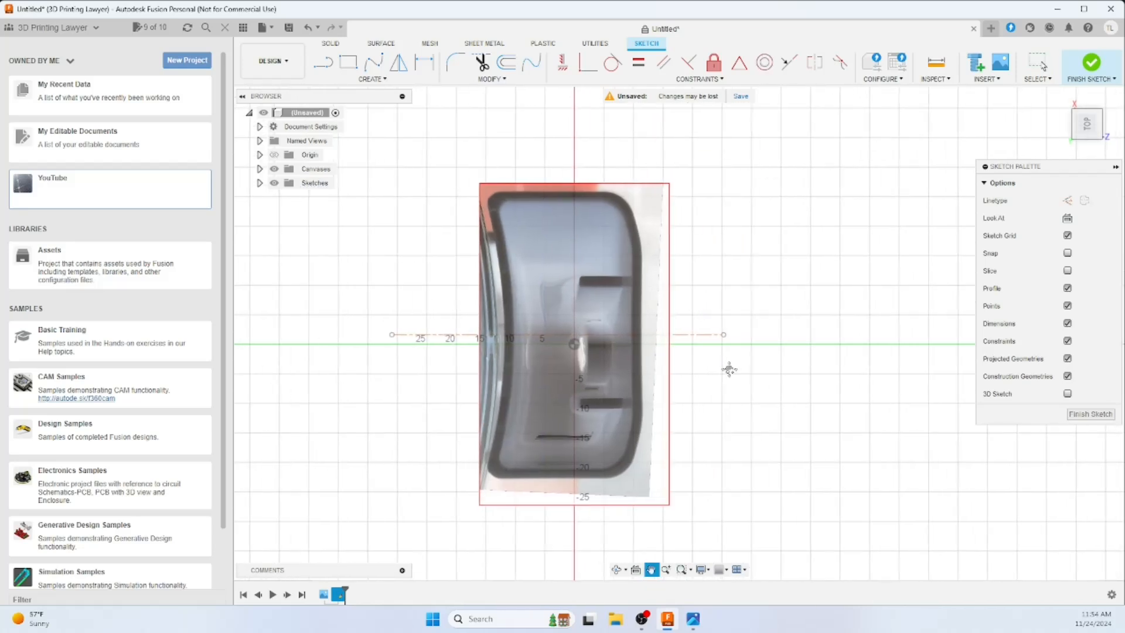
pyautogui.scroll(2, 545, 279)
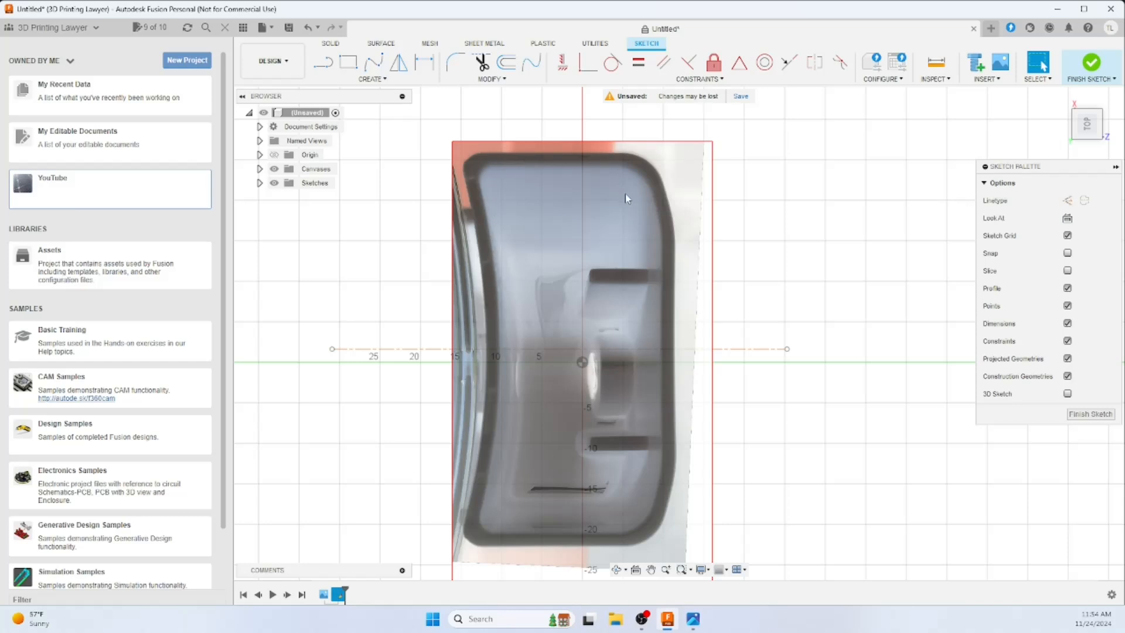
# - Draw a three-point arc with a chord of about 20.5 mm along the container's left inner wall, from the centerline up to the upper corner
pyautogui.click(371, 79)
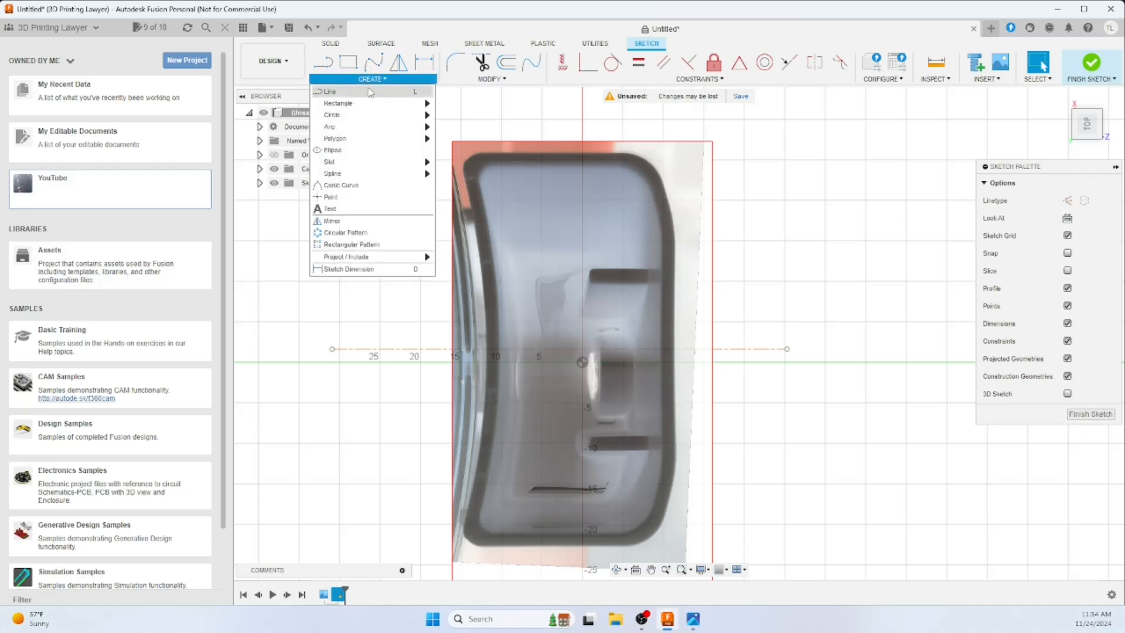
pyautogui.moveTo(388, 128)
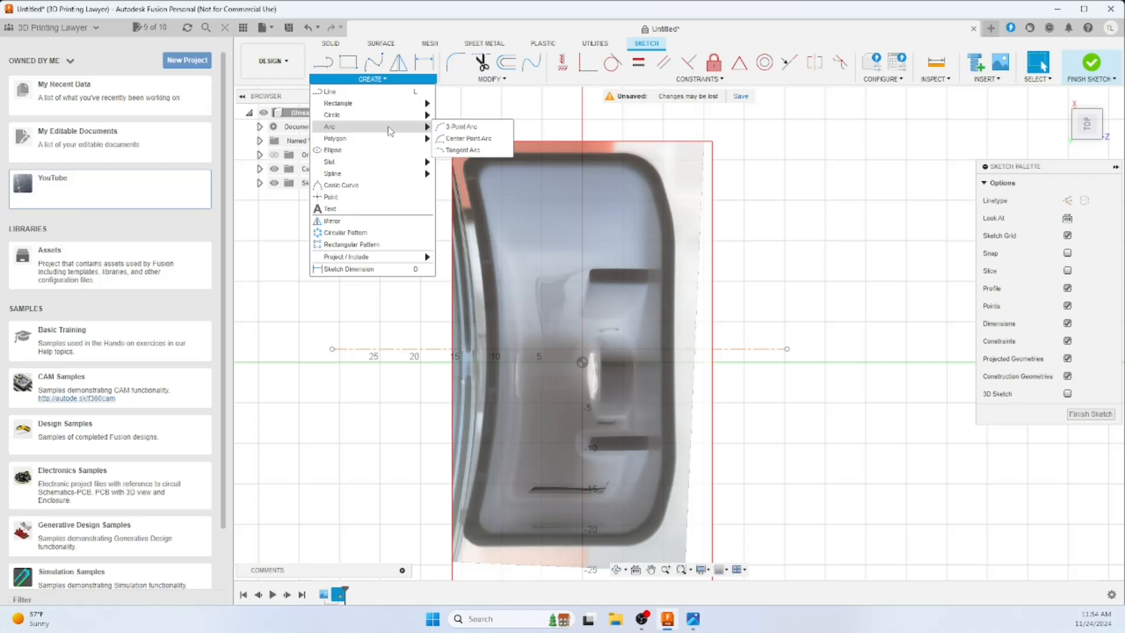
pyautogui.click(455, 128)
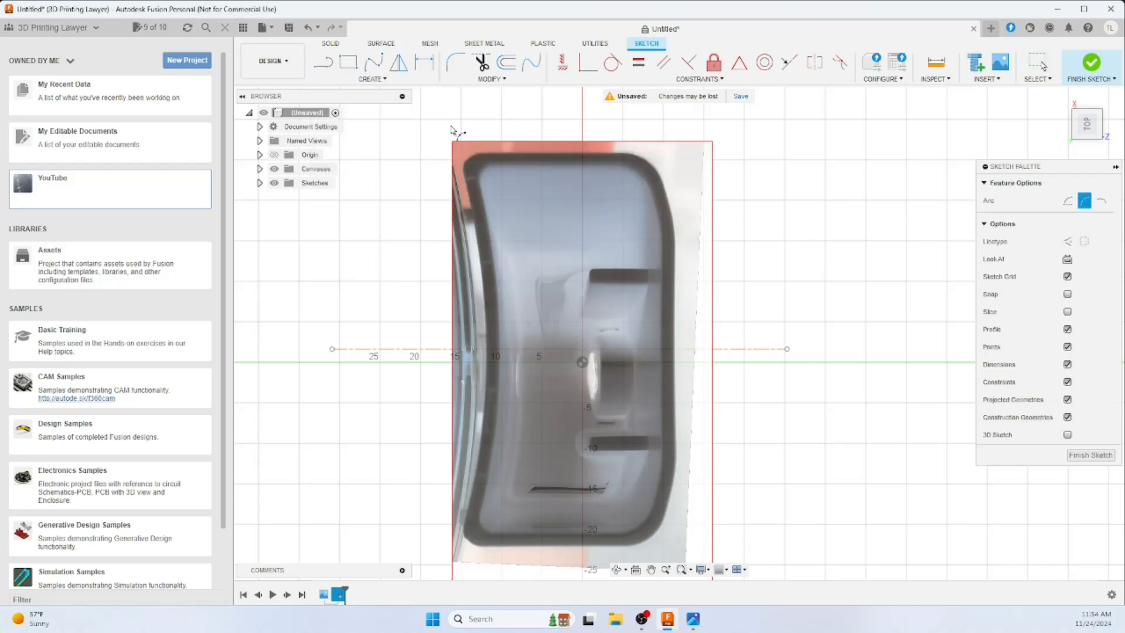
pyautogui.scroll(1, 494, 353)
pyautogui.scroll(2, 494, 353)
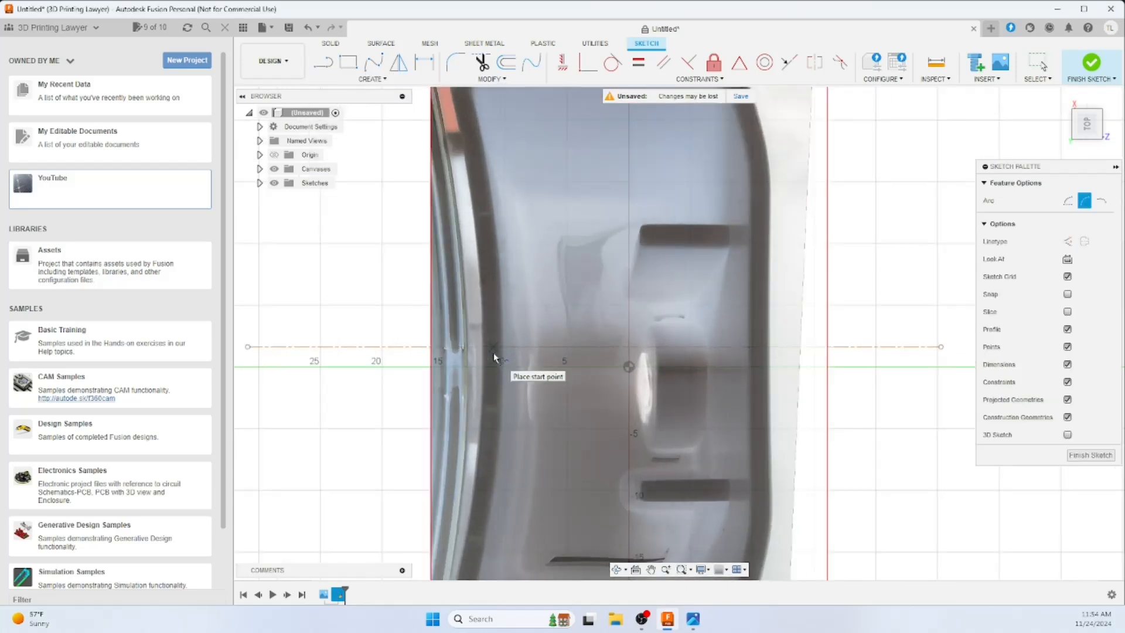
pyautogui.scroll(1, 505, 351)
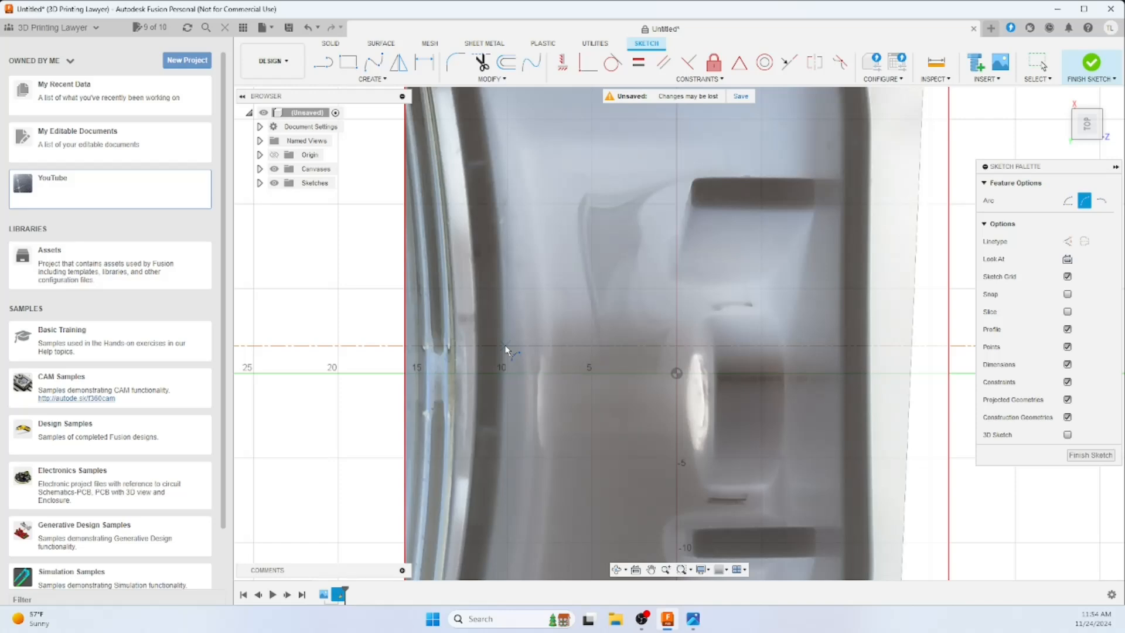
pyautogui.click(506, 350)
pyautogui.scroll(-1, 506, 350)
pyautogui.scroll(-1, 507, 335)
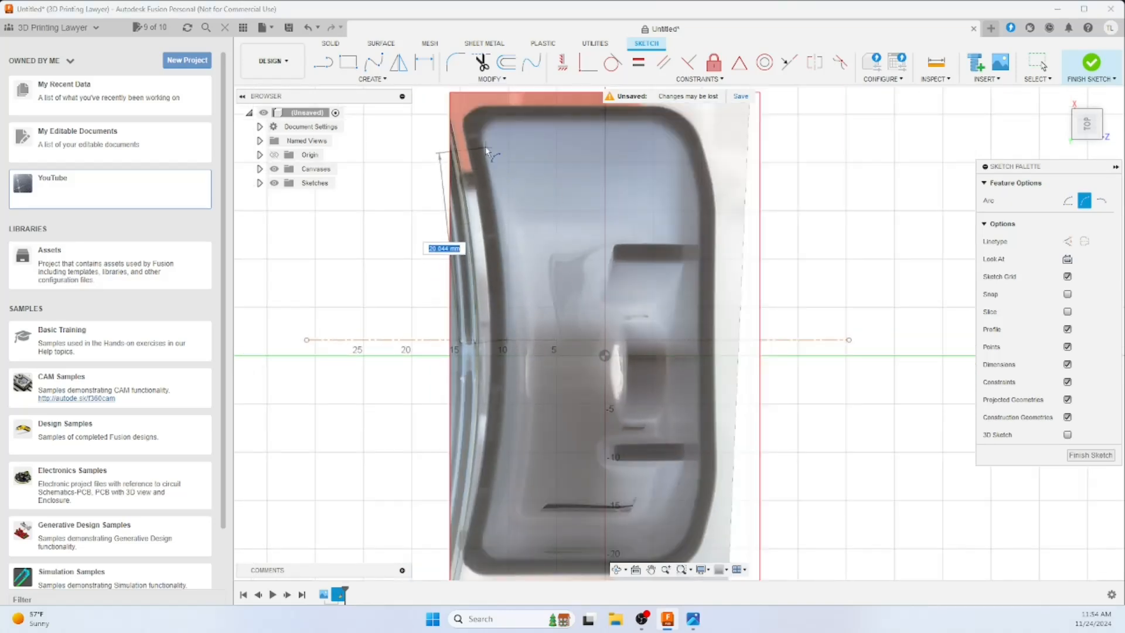
pyautogui.scroll(1, 490, 156)
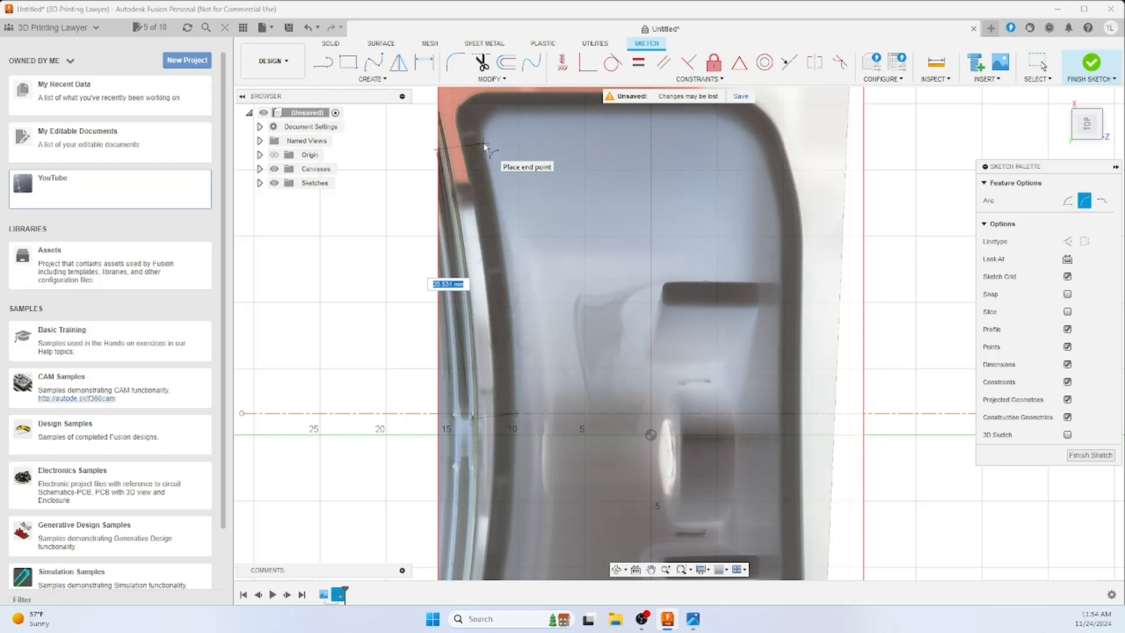
pyautogui.press('Escape')
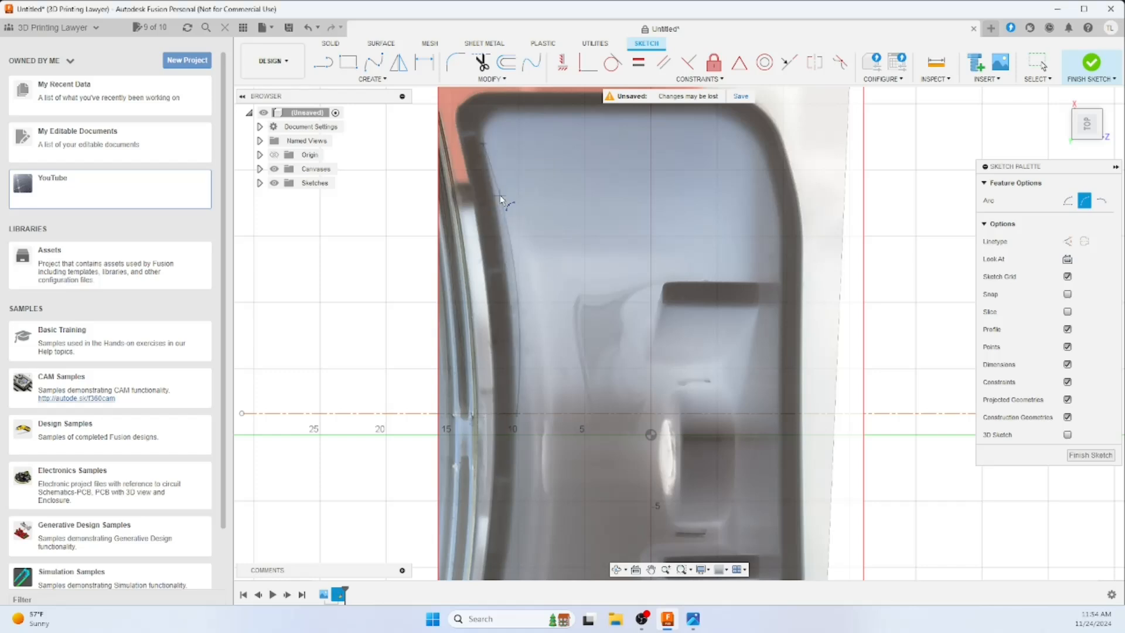
pyautogui.click(508, 284)
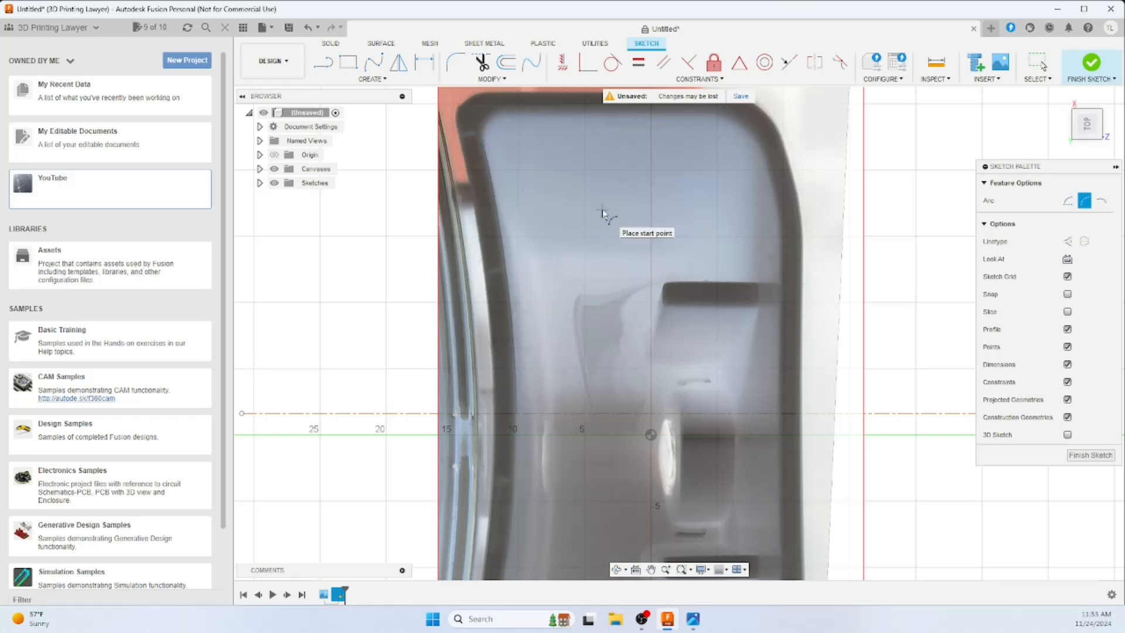
# - Draw a three-point arc with a chord of about 3.2 mm around the upper-left inner corner, starting at the wall arc's end
pyautogui.moveTo(606, 211)
pyautogui.mouseDown(button='middle')
pyautogui.moveTo(599, 262)
pyautogui.moveTo(547, 334)
pyautogui.mouseUp(button='middle')
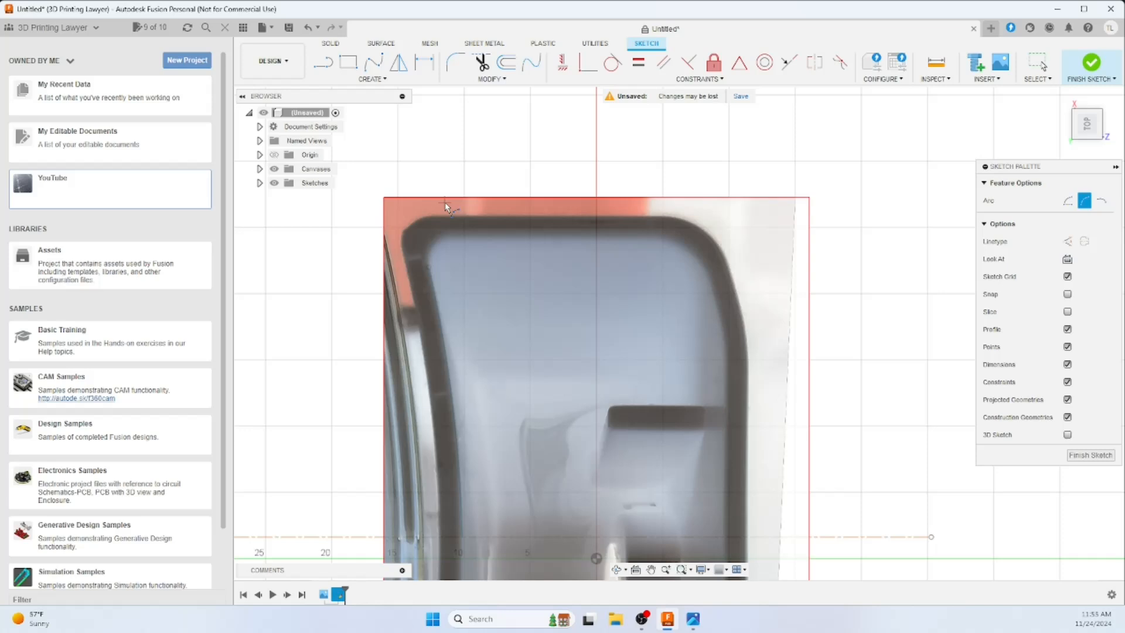
pyautogui.scroll(2, 437, 273)
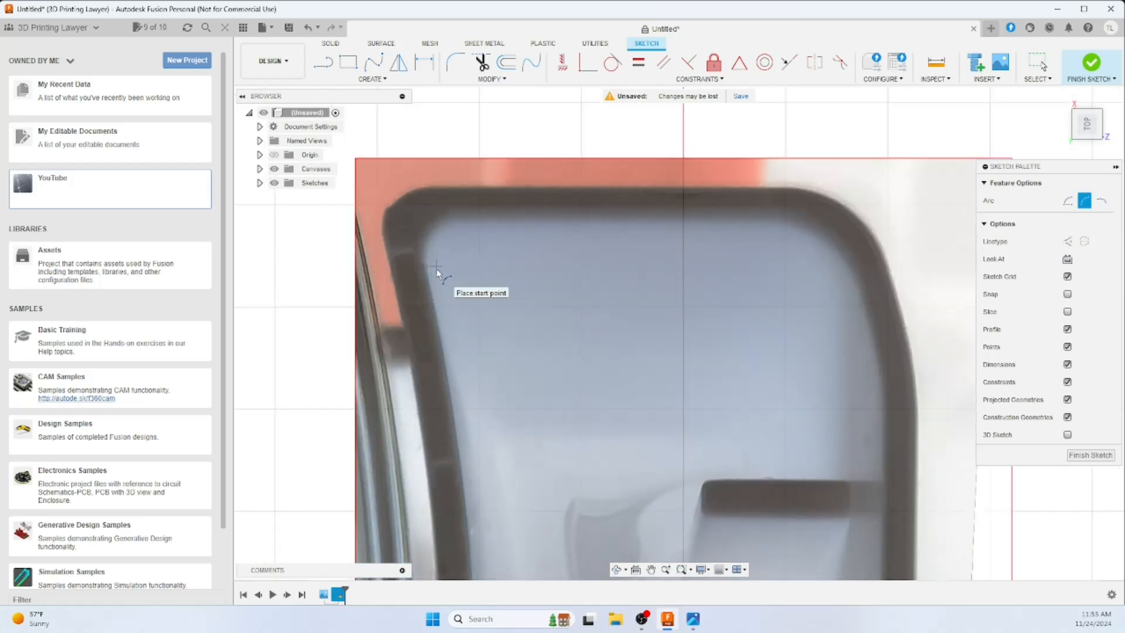
pyautogui.click(426, 272)
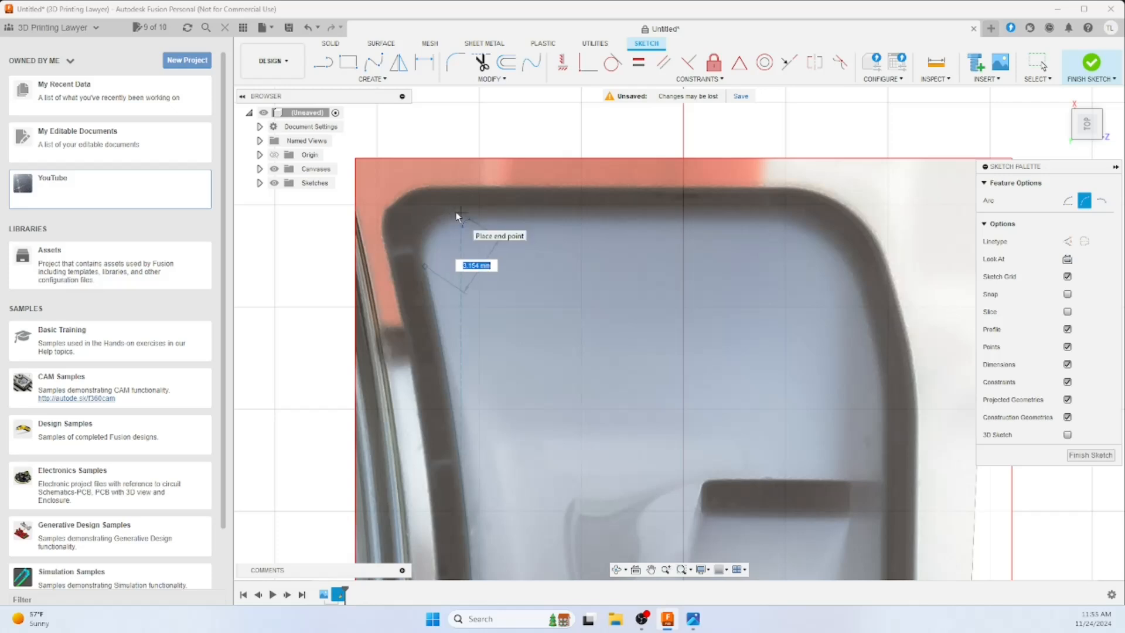
pyautogui.click(457, 215)
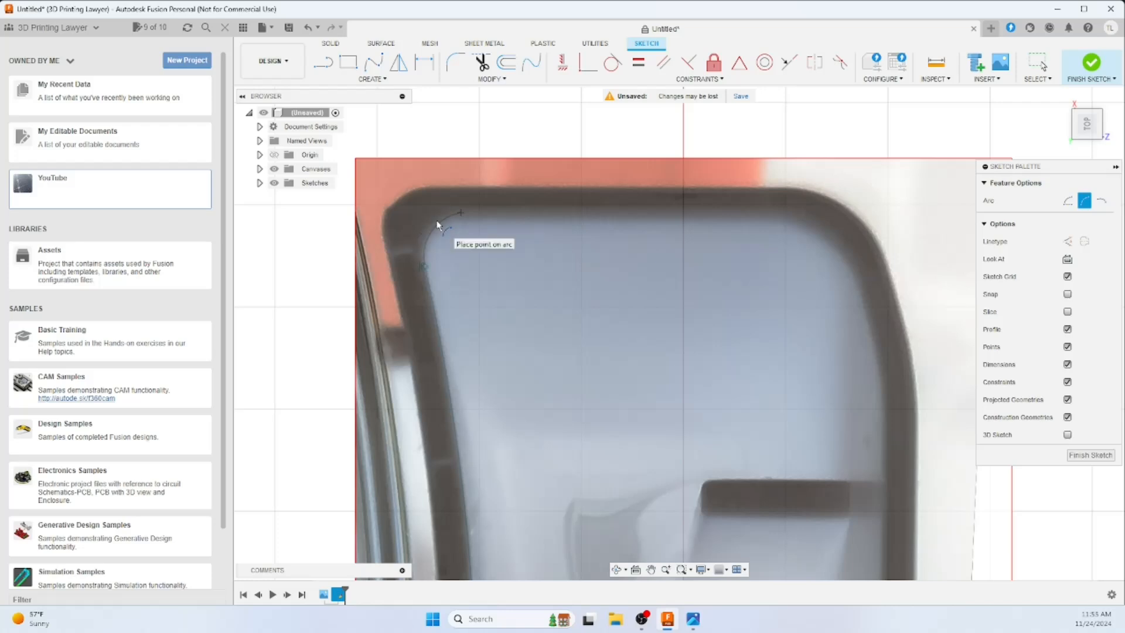
pyautogui.click(435, 222)
pyautogui.click(440, 224)
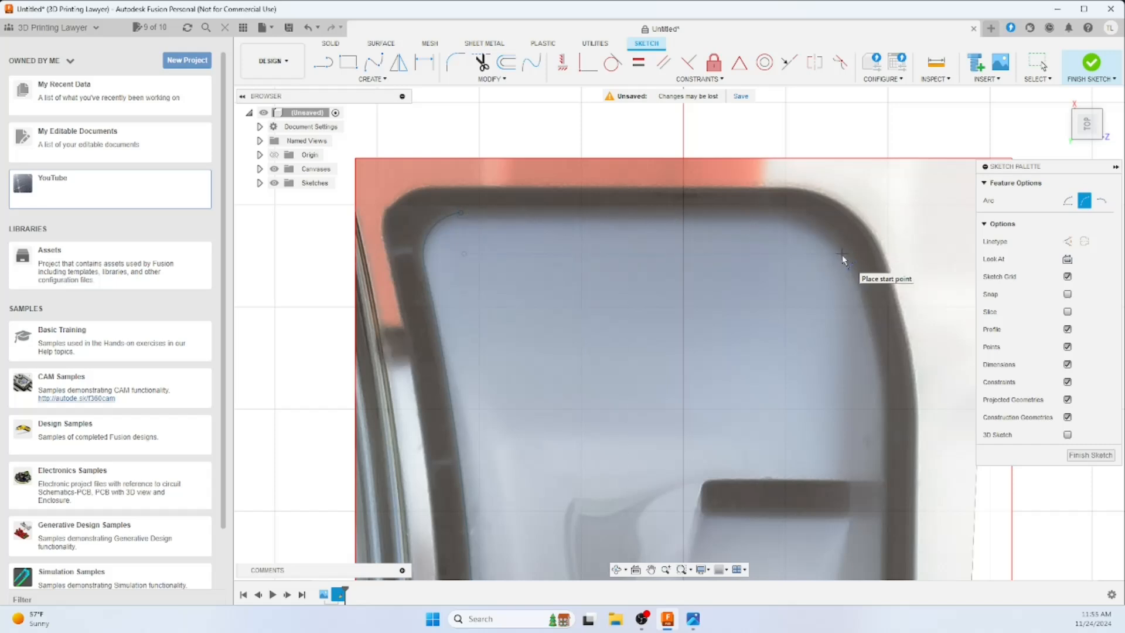
# - Draw a three-point arc around the container's upper-right inner corner
pyautogui.click(798, 219)
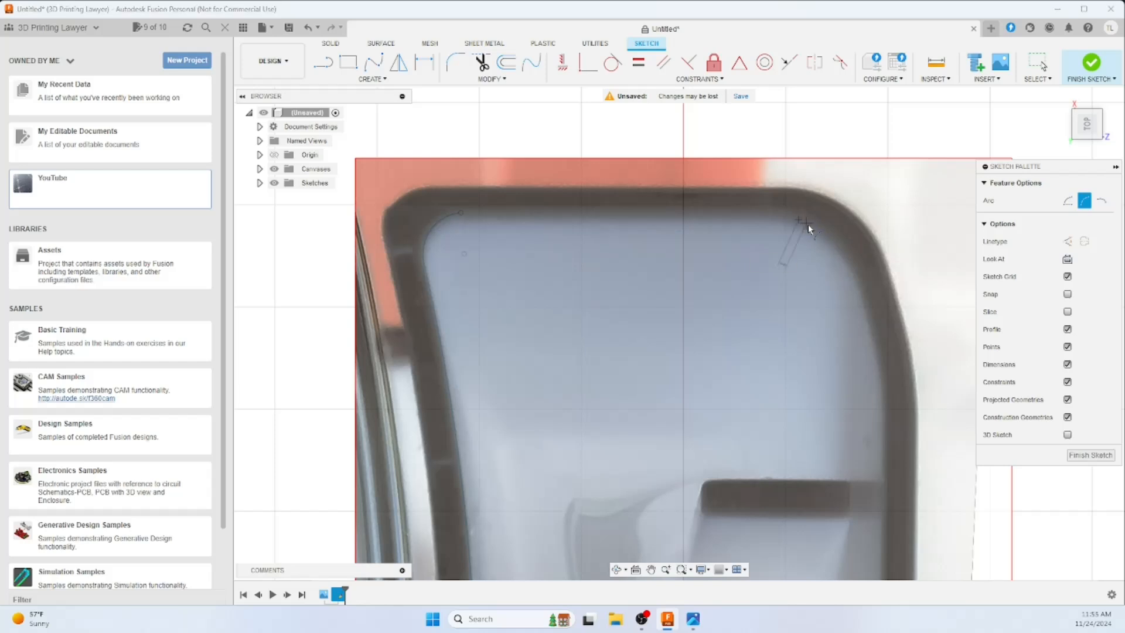
pyautogui.click(857, 275)
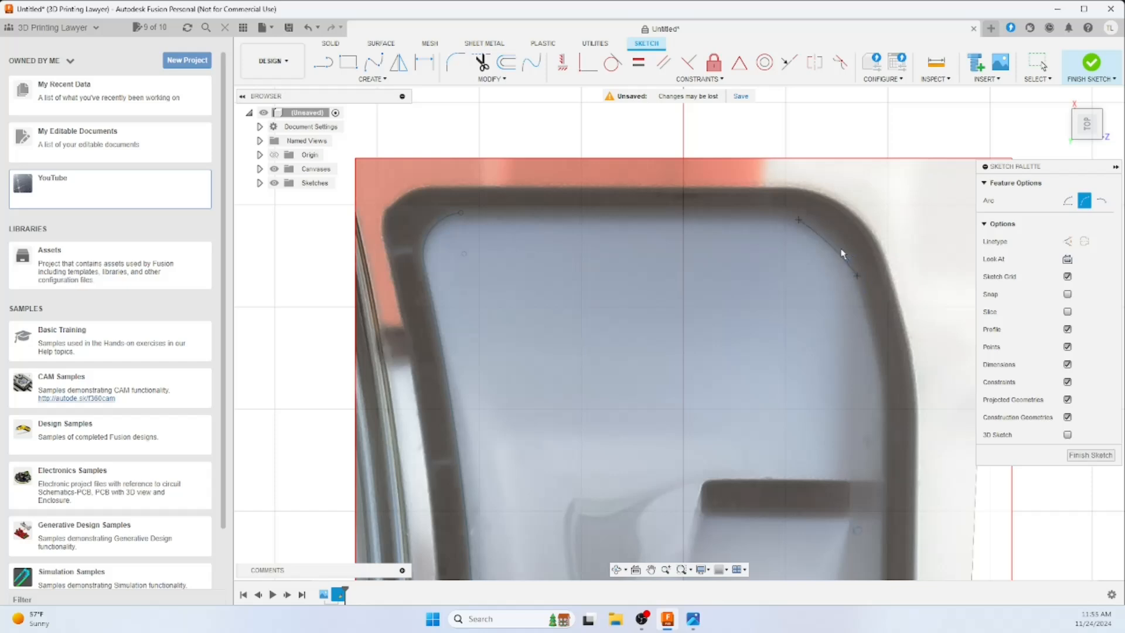
pyautogui.click(834, 249)
# - Continue the upper-right corner arc with a second three-point arc down the right inner wall, with a chord of about 5.6 mm
pyautogui.scroll(1, 863, 363)
pyautogui.scroll(-2, 864, 364)
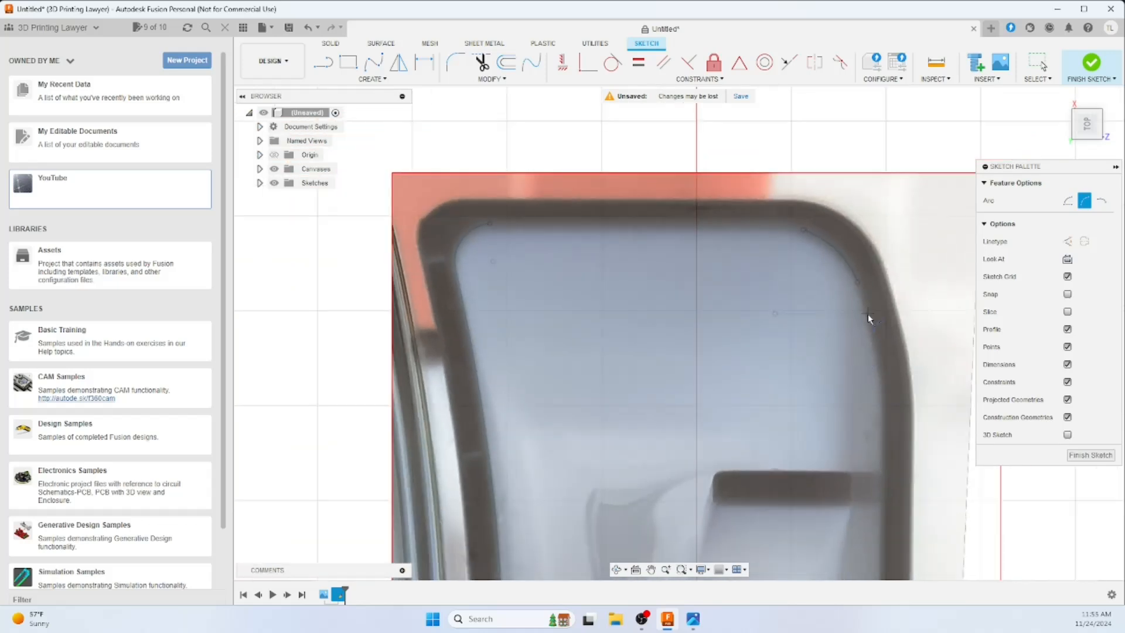
pyautogui.click(859, 284)
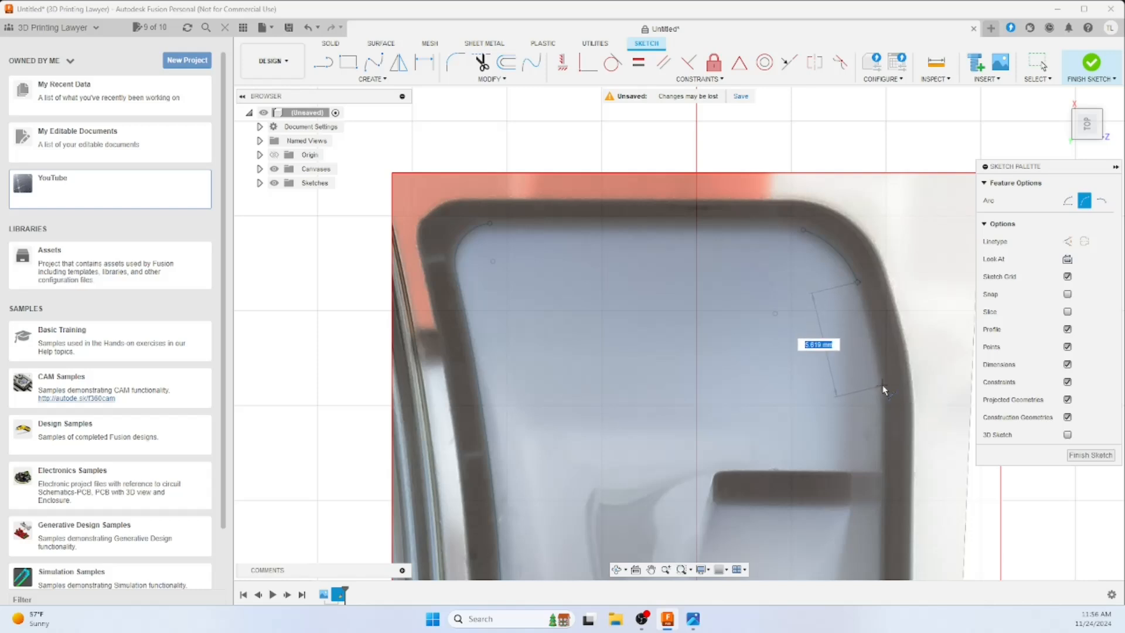
pyautogui.click(882, 385)
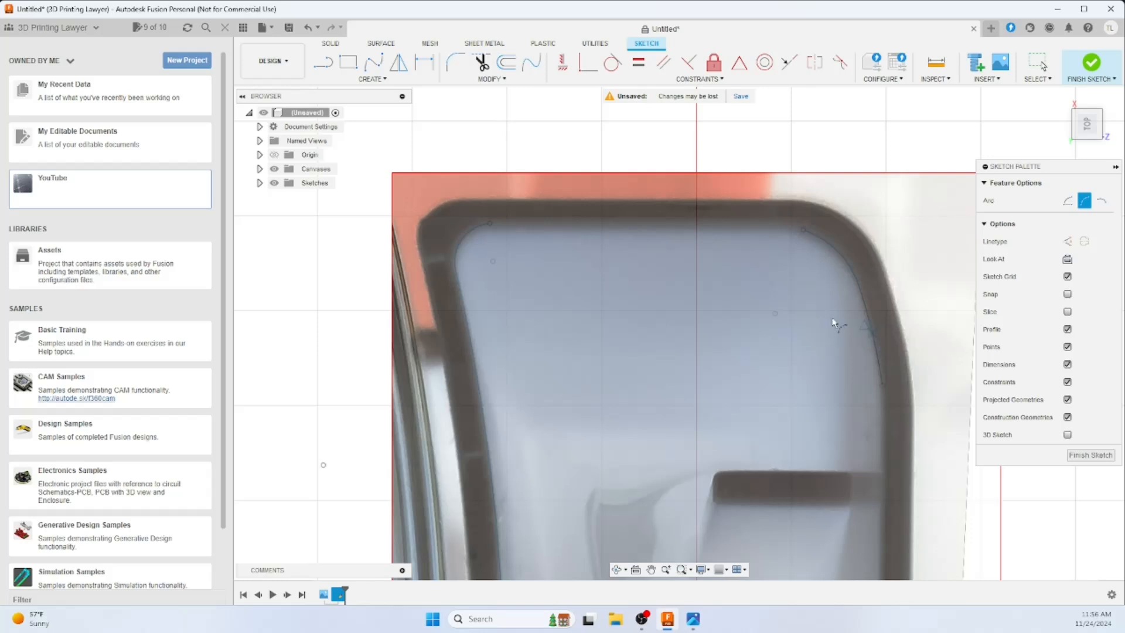
# - Connect the two upper corner arcs with a line about 16.5 mm long along the container's top inner edge
pyautogui.click(328, 63)
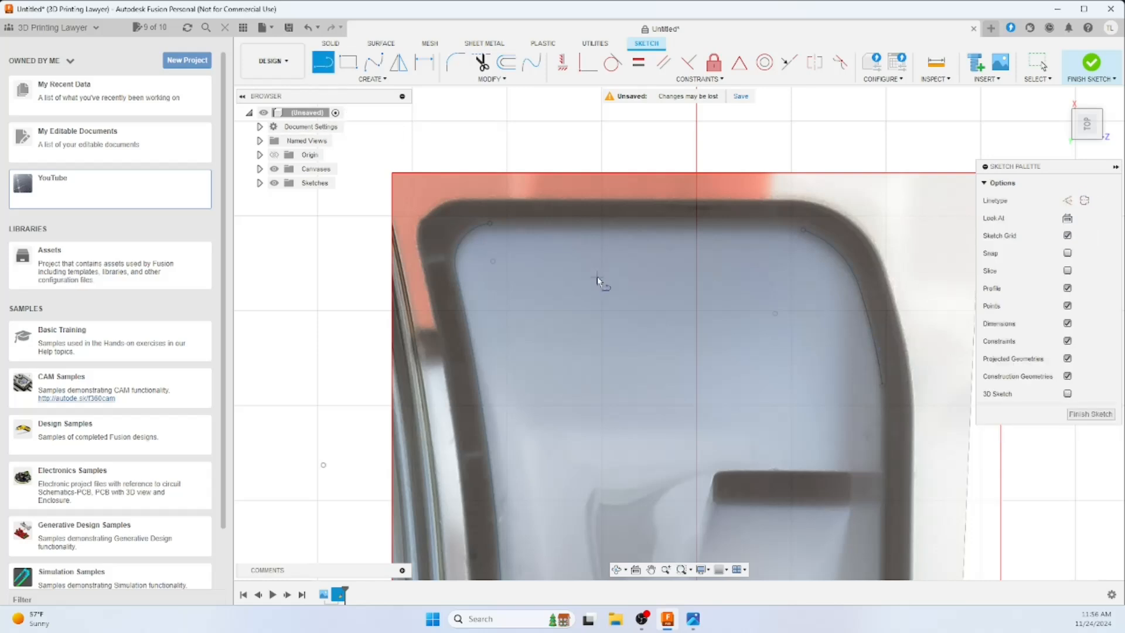
pyautogui.click(490, 223)
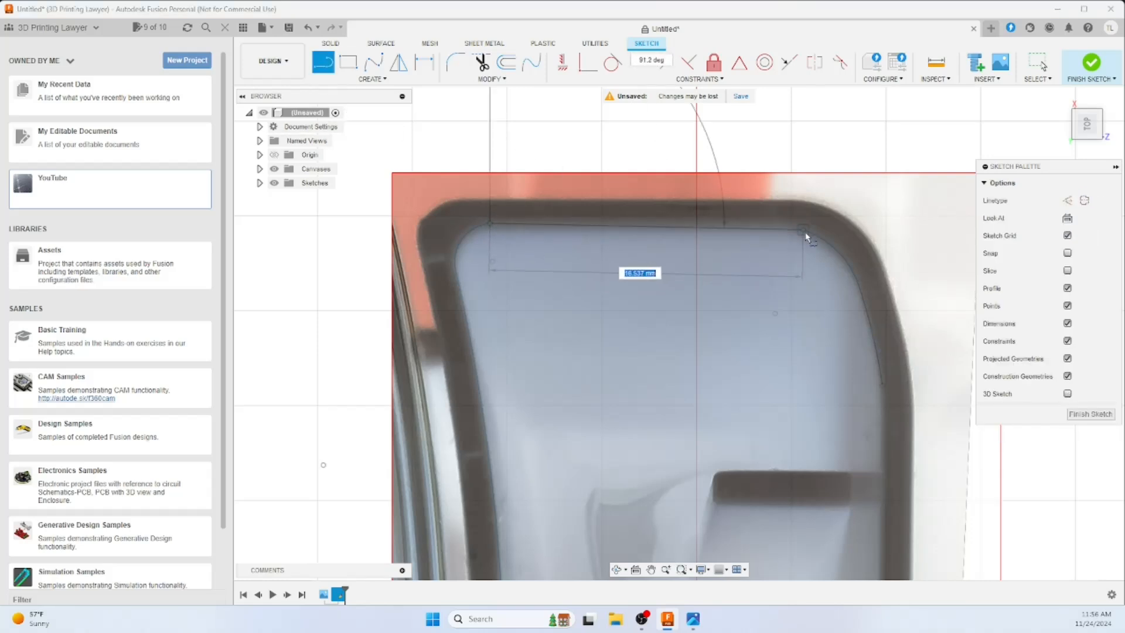
pyautogui.press('Escape')
# - Draw a line down the right inner wall from the lower end of the right-hand arc to the centerline
pyautogui.moveTo(836, 469); pyautogui.dragTo(663, 311, button='middle')
pyautogui.press('l')
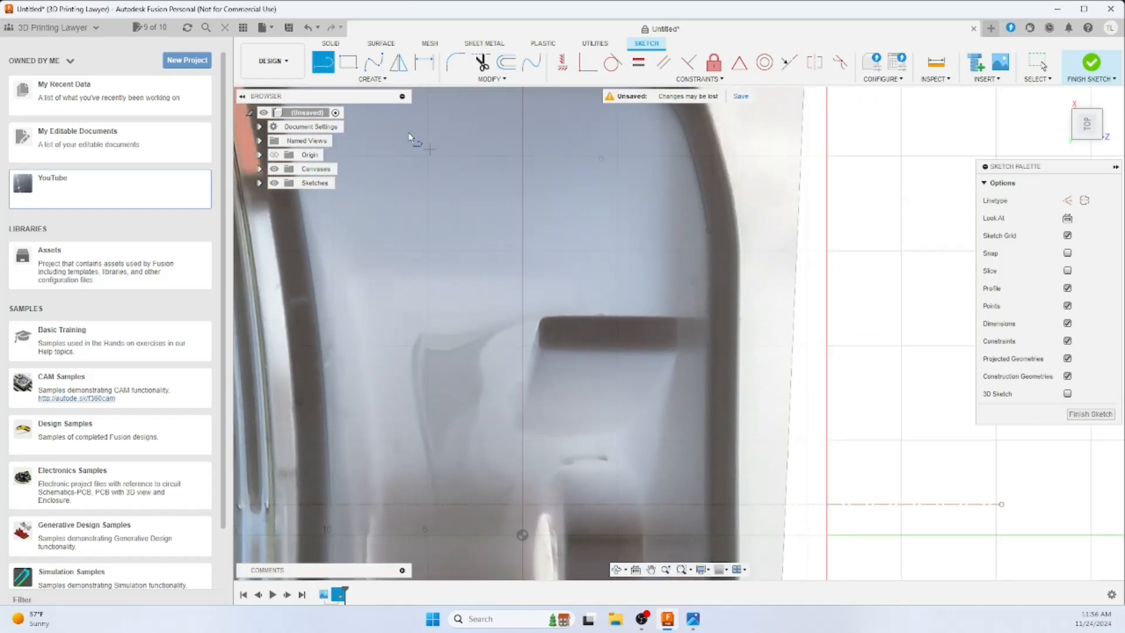
pyautogui.click(708, 231)
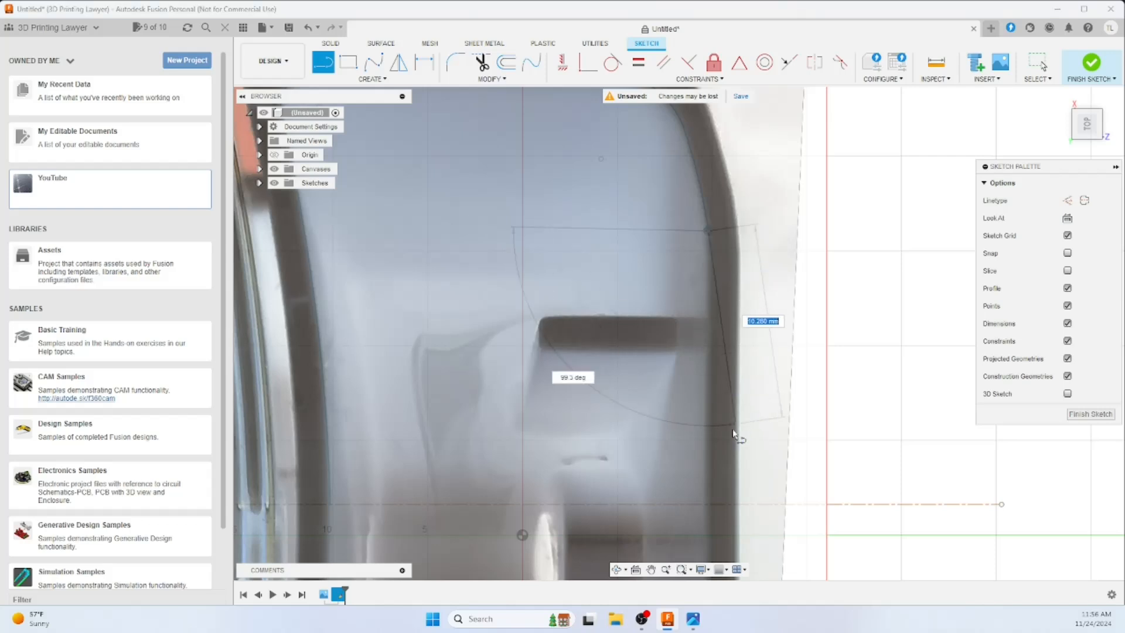
pyautogui.click(709, 509)
pyautogui.scroll(-4, 710, 505)
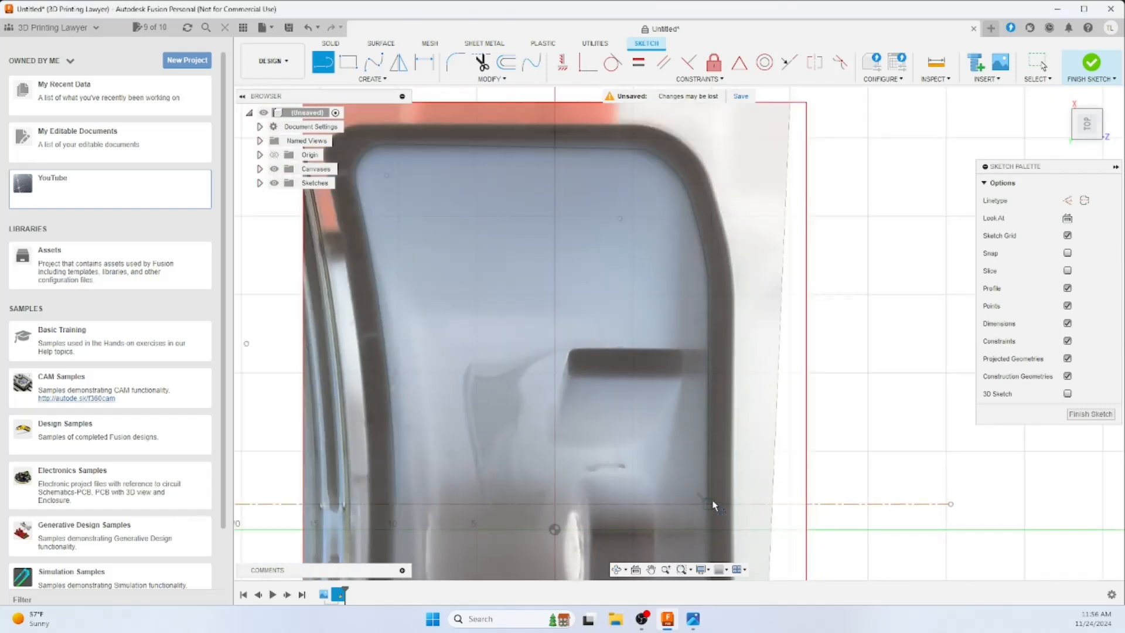
pyautogui.moveTo(879, 502); pyautogui.dragTo(850, 376, button='middle')
pyautogui.press('l')
pyautogui.scroll(-1, 850, 378)
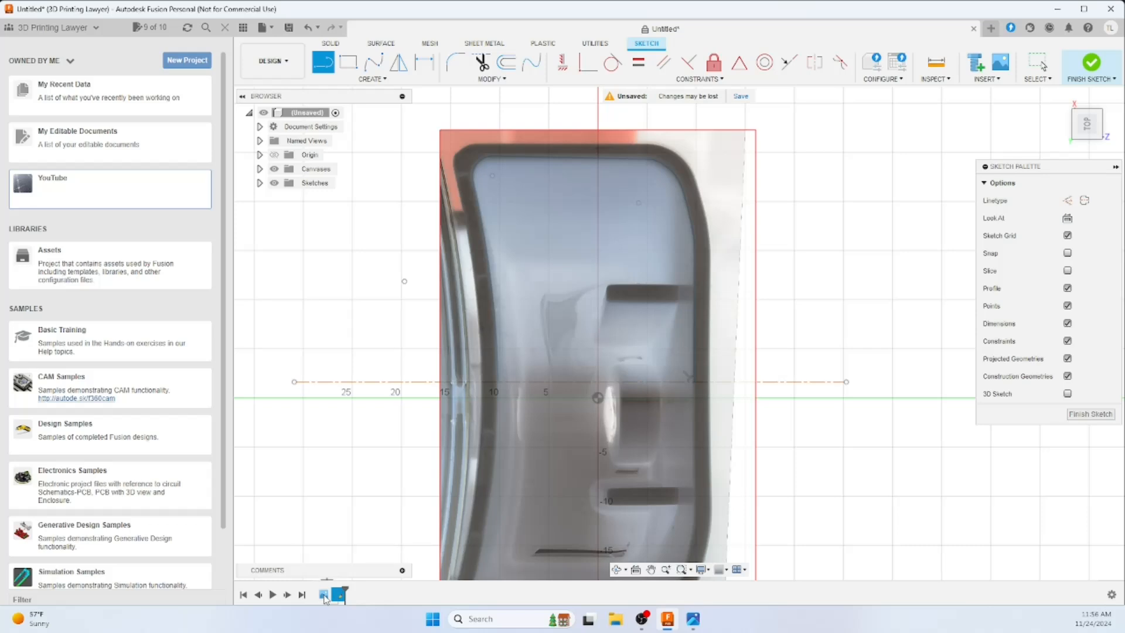
# - Finish the sketch and set the container canvas's opacity to 50
pyautogui.click(1091, 413)
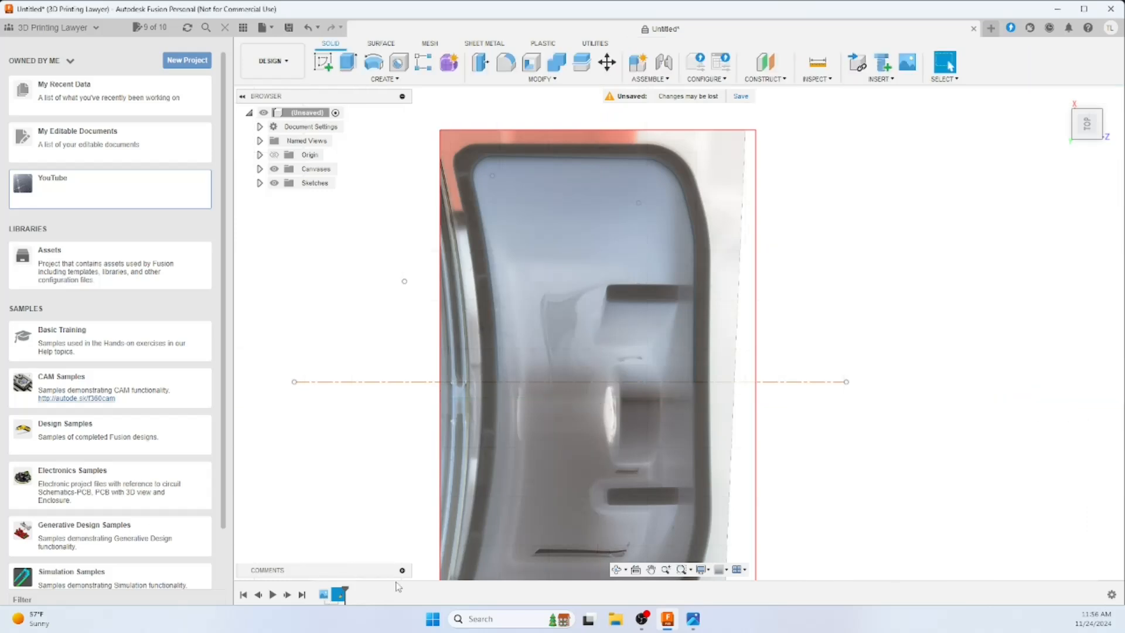
pyautogui.doubleClick(324, 595)
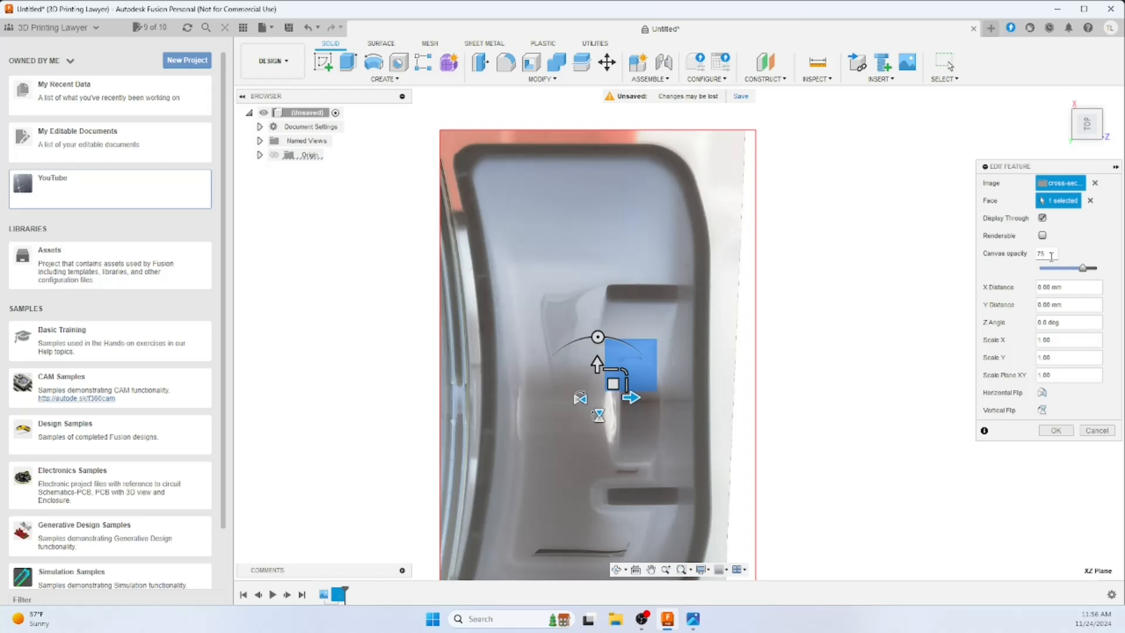
pyautogui.moveTo(1051, 256); pyautogui.dragTo(1025, 255)
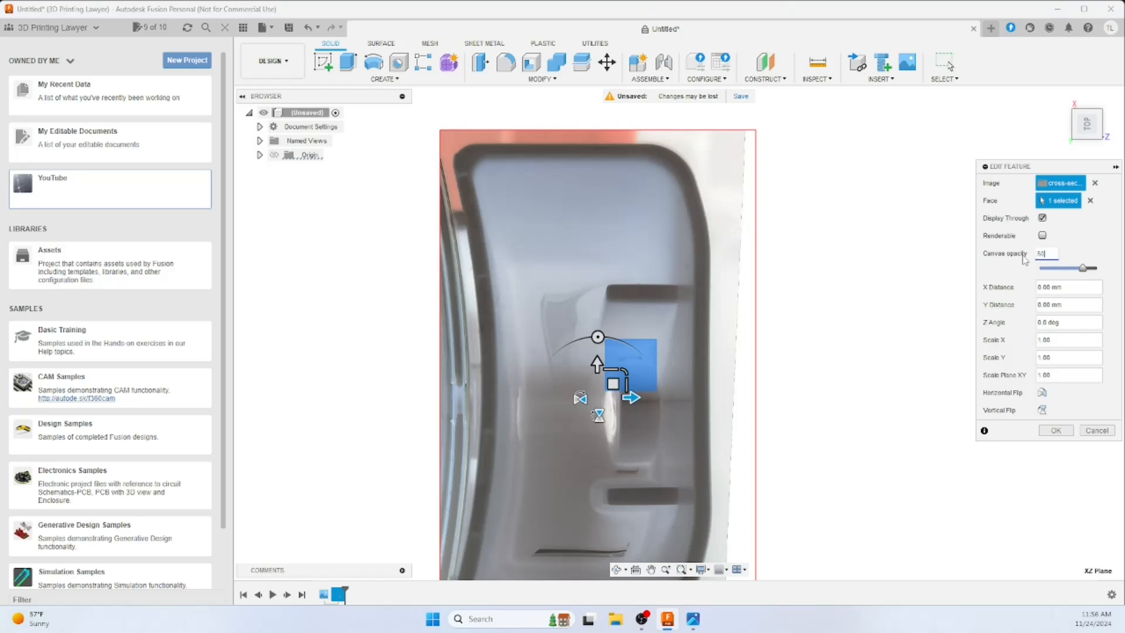
pyautogui.write('50')
pyautogui.click(1057, 430)
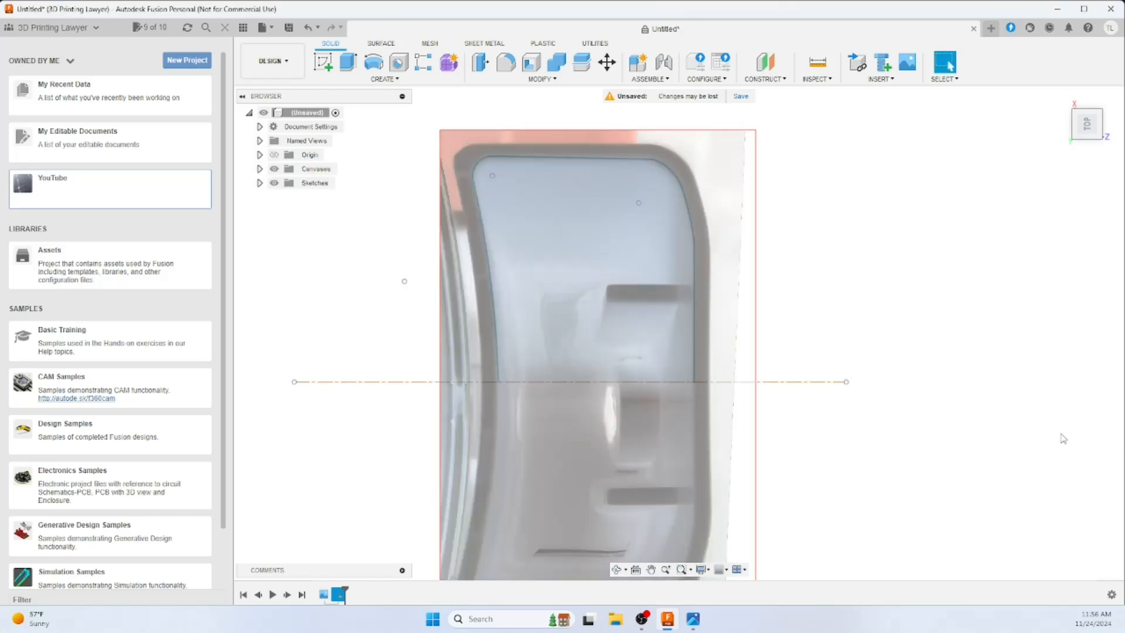
# - Reopen the container sketch and mirror the traced half profile, including the right inner wall line, across the horizontal centerline
pyautogui.doubleClick(339, 596)
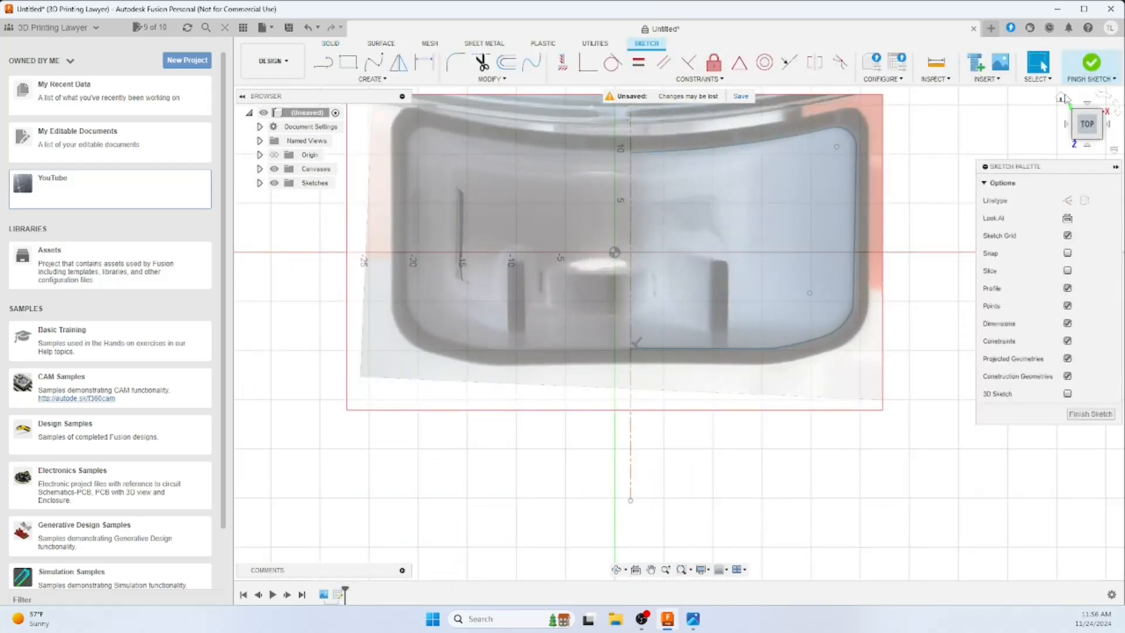
pyautogui.click(1104, 94)
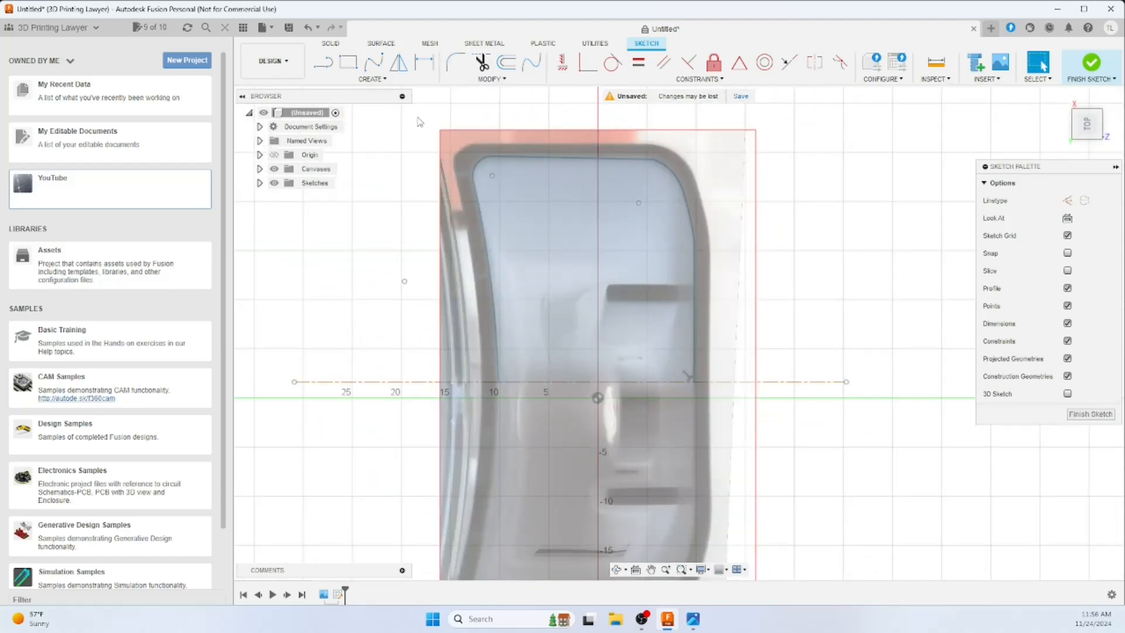
pyautogui.moveTo(419, 118)
pyautogui.mouseDown()
pyautogui.moveTo(428, 130)
pyautogui.moveTo(579, 160)
pyautogui.moveTo(761, 349)
pyautogui.moveTo(771, 401)
pyautogui.mouseUp()
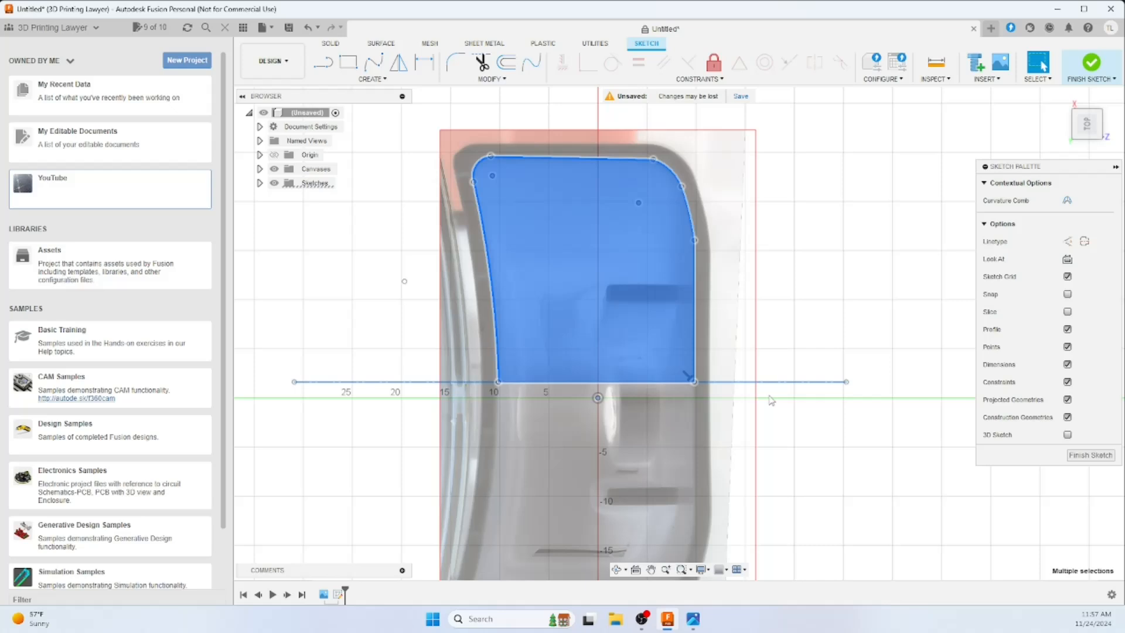
pyautogui.click(363, 80)
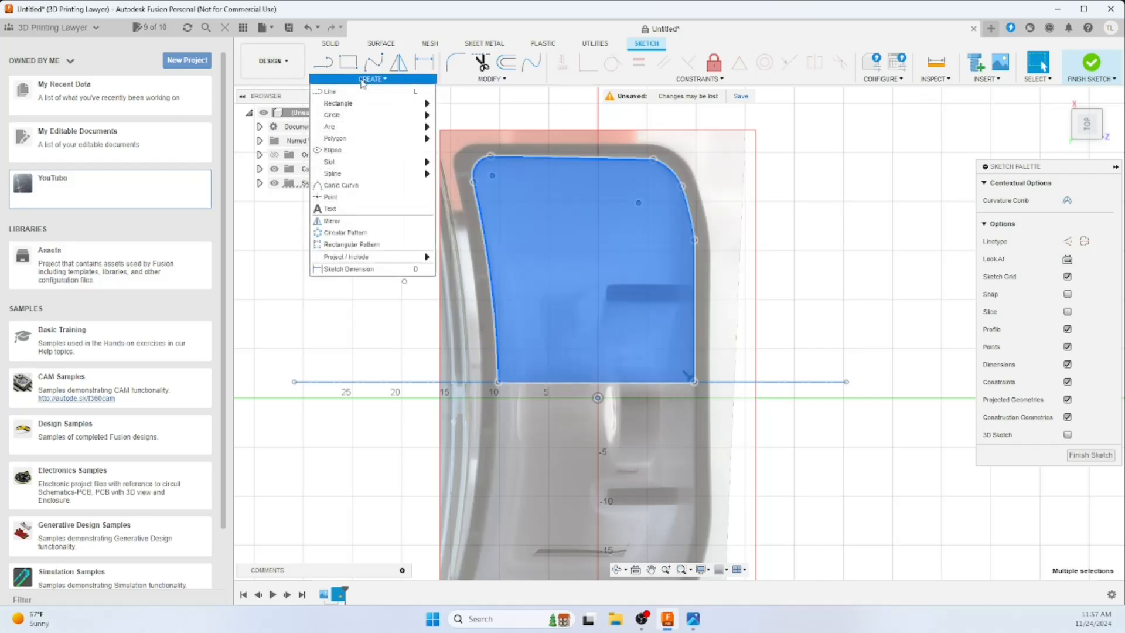
pyautogui.click(331, 221)
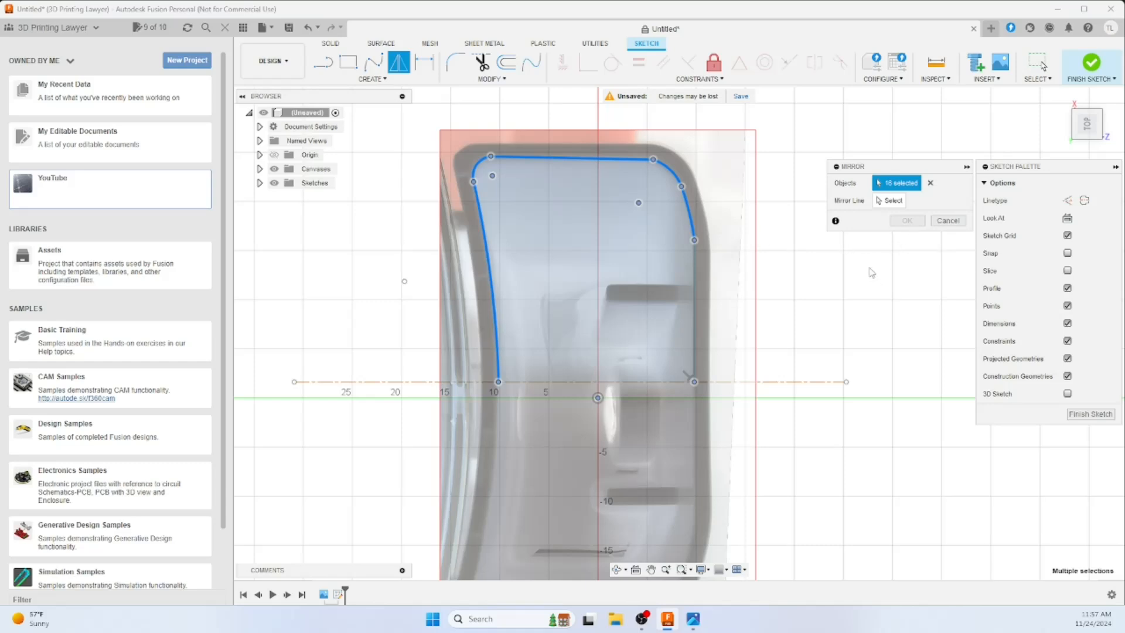
pyautogui.click(695, 321)
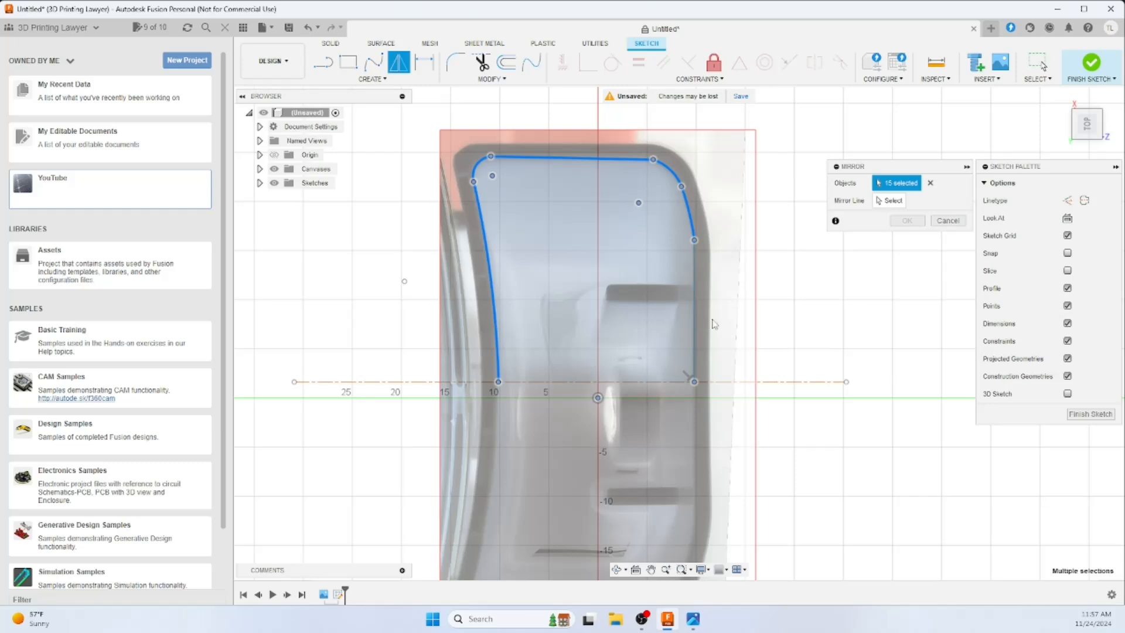
pyautogui.scroll(2, 737, 299)
pyautogui.scroll(3, 736, 297)
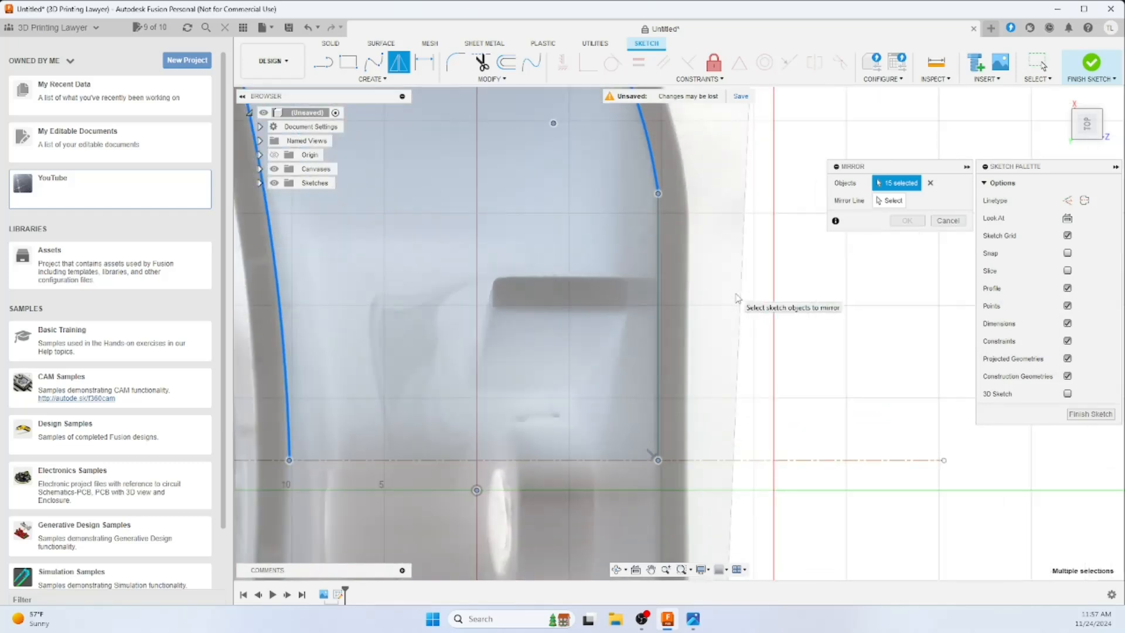
pyautogui.scroll(-5, 737, 298)
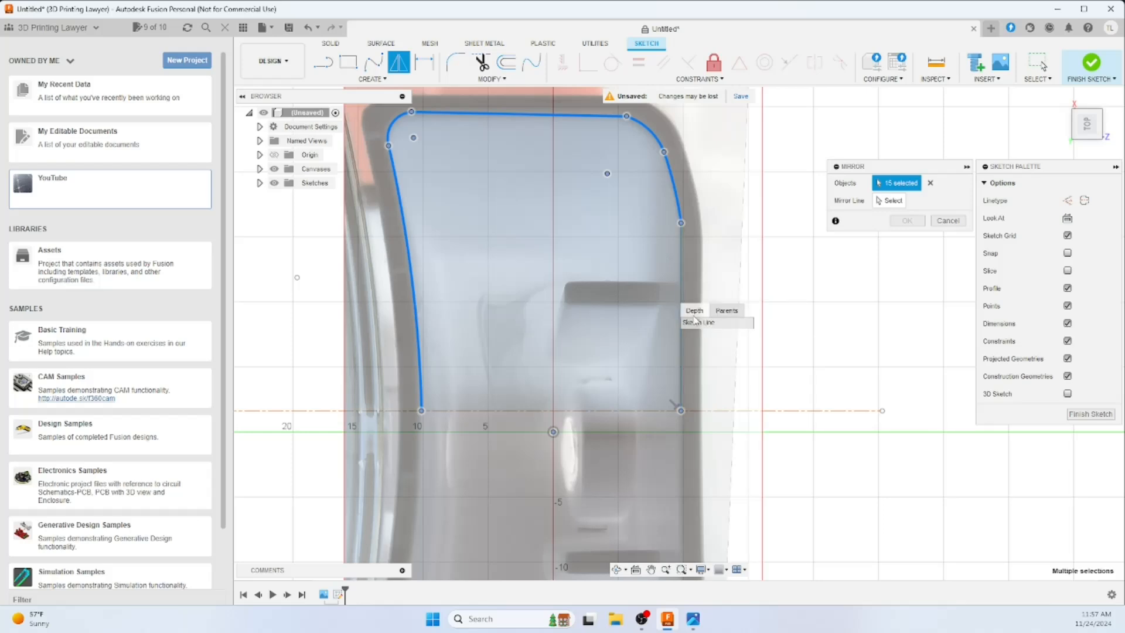
pyautogui.click(681, 296)
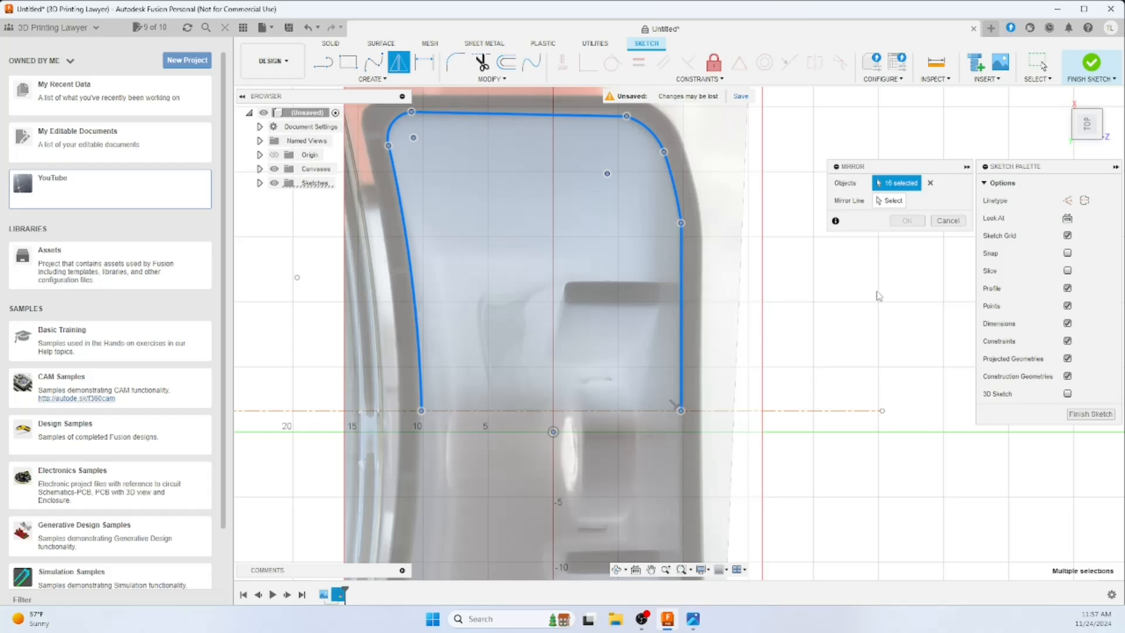
pyautogui.click(884, 200)
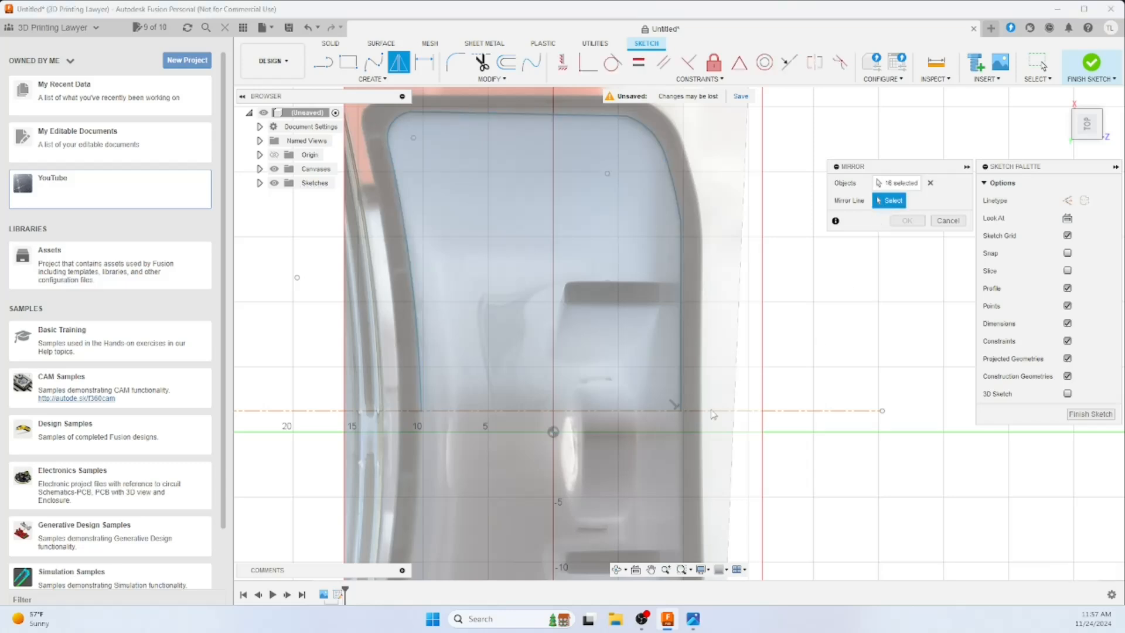
pyautogui.click(641, 412)
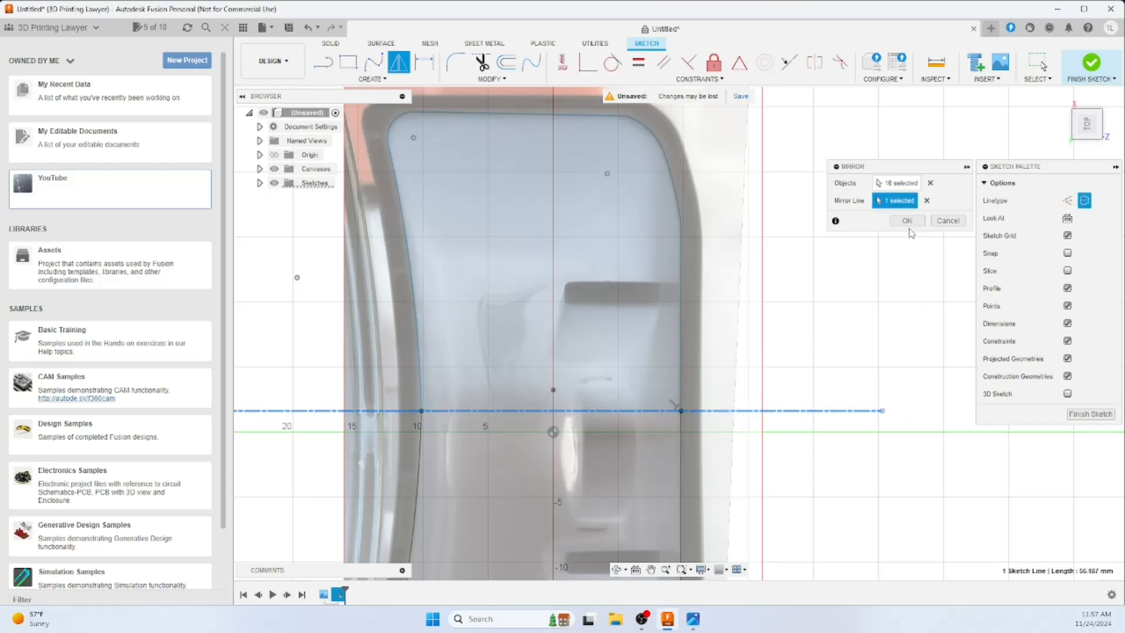
pyautogui.click(908, 221)
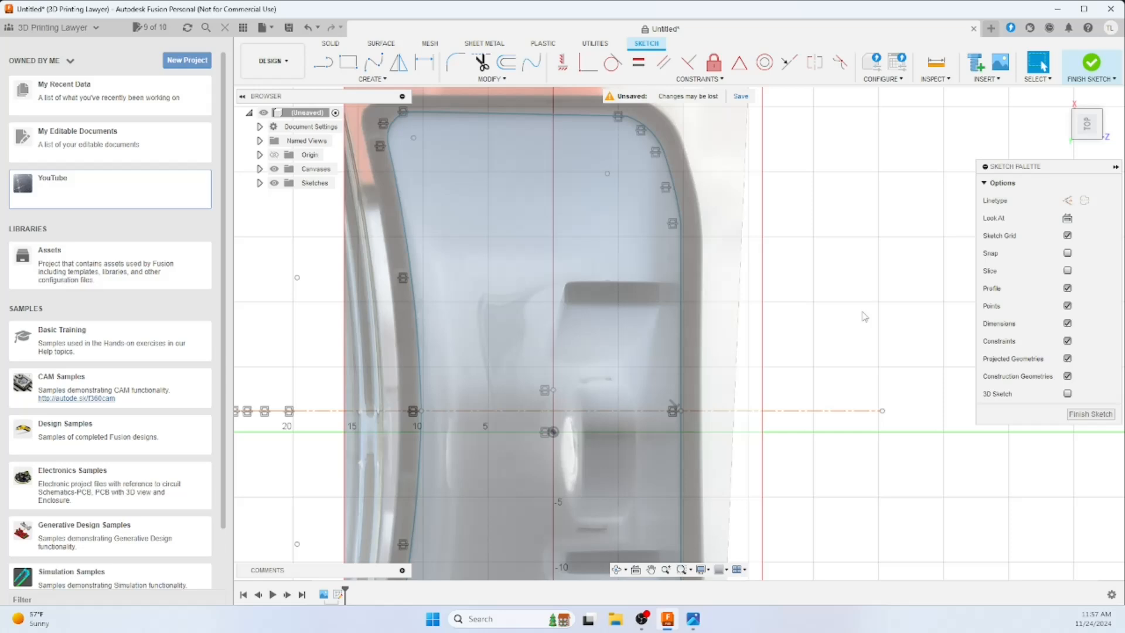
# - Delete the horizontal construction centerline that crosses the mirrored container profile
pyautogui.scroll(-3, 865, 316)
pyautogui.moveTo(879, 340); pyautogui.dragTo(814, 298, button='middle')
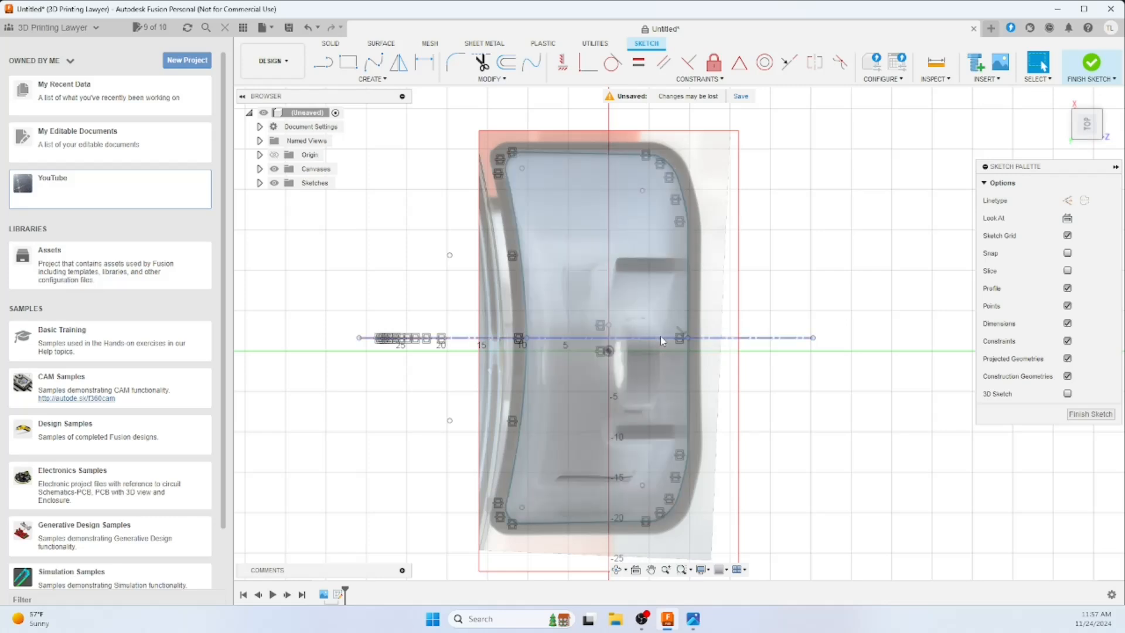
pyautogui.scroll(1, 761, 324)
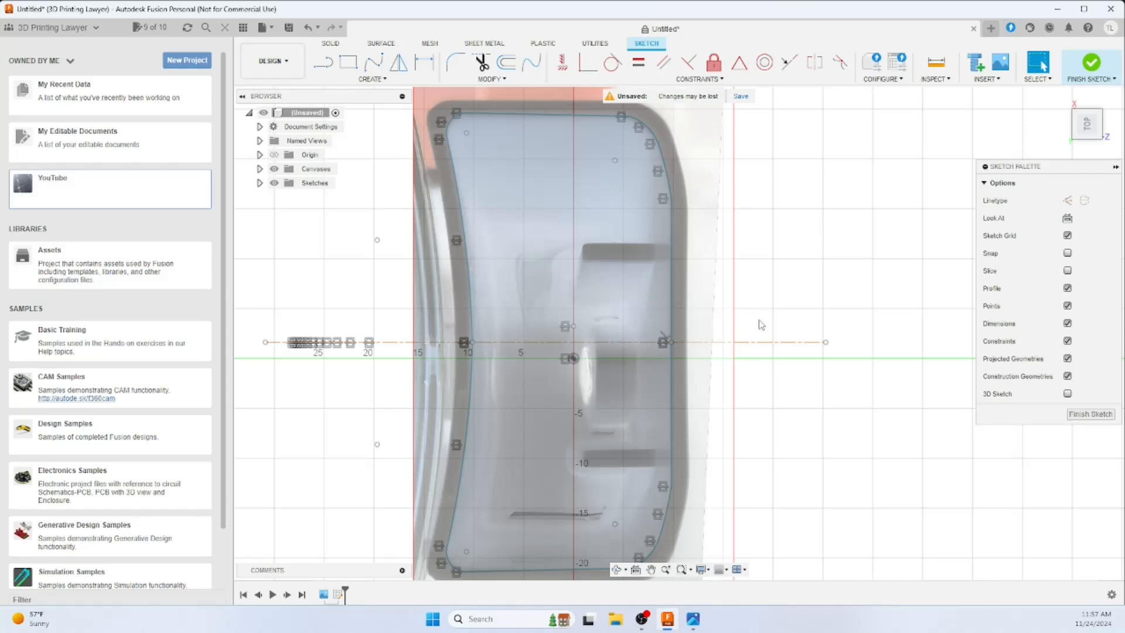
pyautogui.scroll(-1, 761, 325)
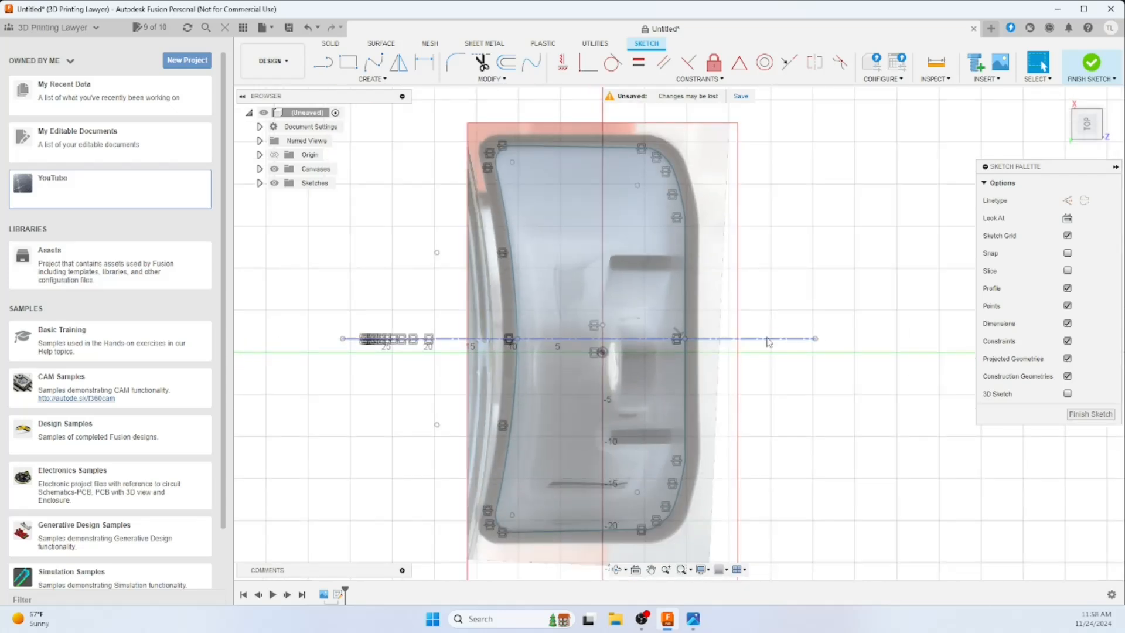
pyautogui.click(768, 339)
pyautogui.press('Delete')
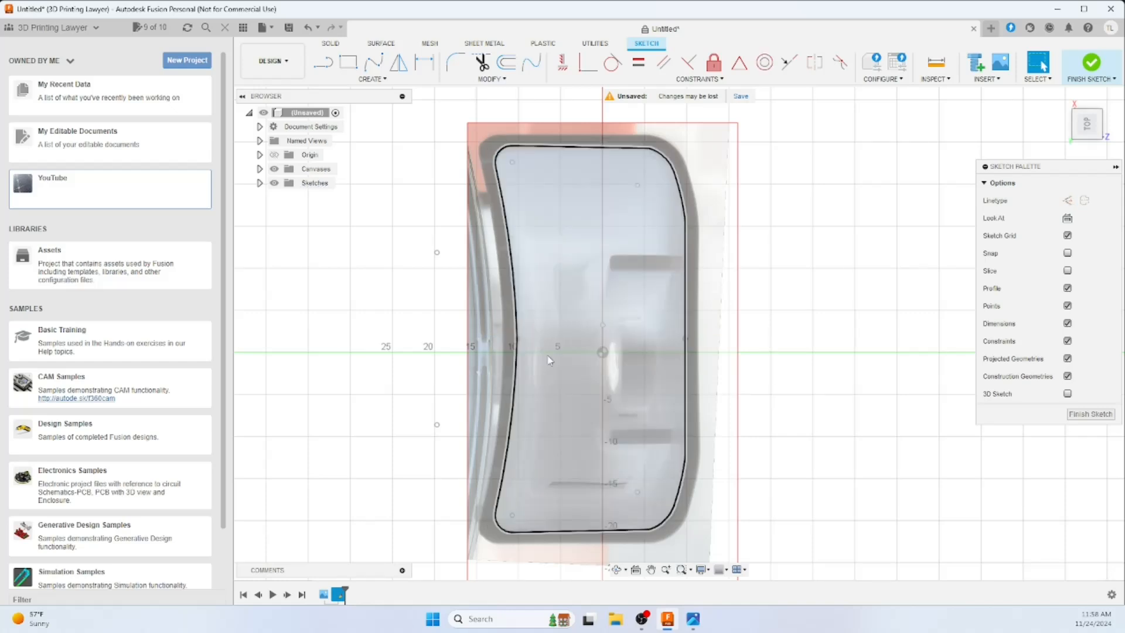
# - Offset the complete traced container outline inward with a distance of -0.5 mm
pyautogui.click(541, 355)
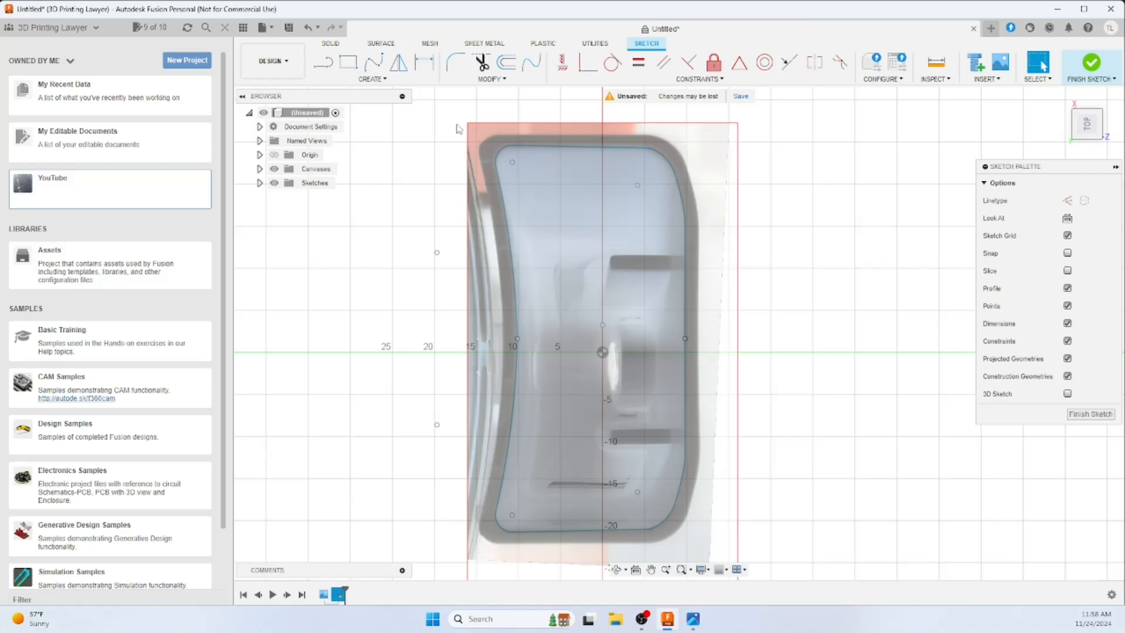
pyautogui.moveTo(434, 115)
pyautogui.mouseDown()
pyautogui.moveTo(524, 172)
pyautogui.moveTo(698, 413)
pyautogui.moveTo(733, 546)
pyautogui.mouseUp()
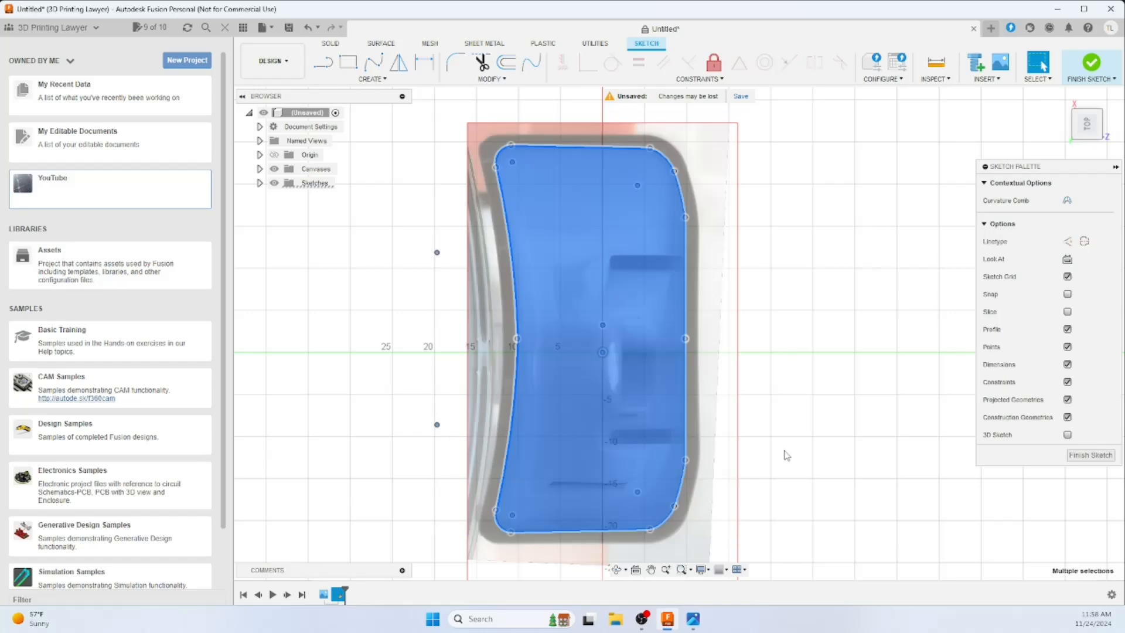
pyautogui.click(509, 63)
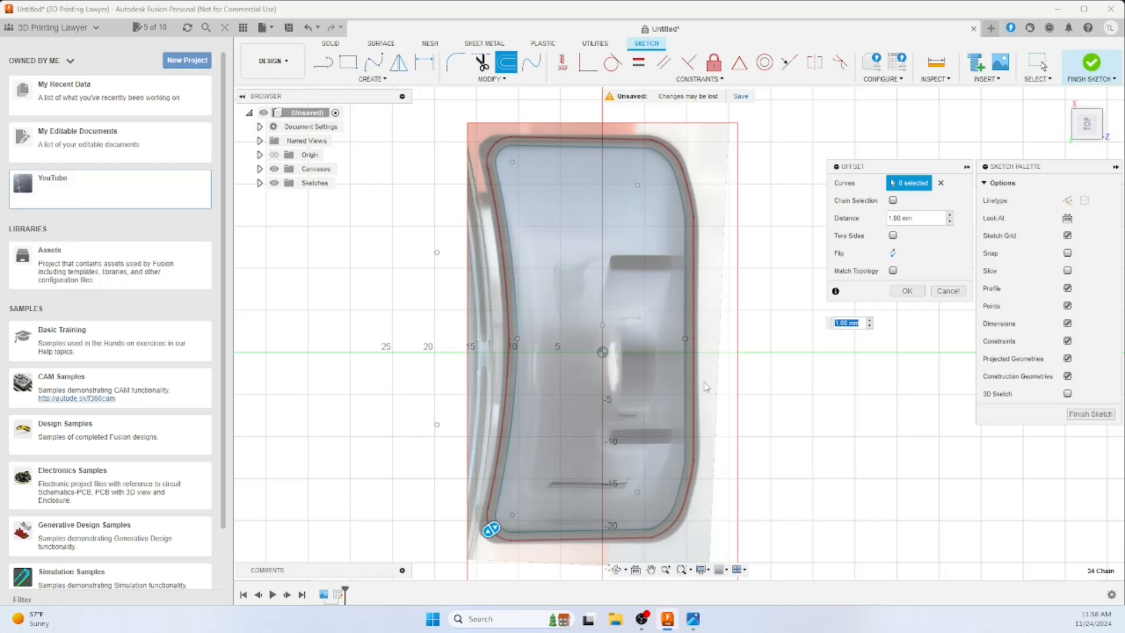
pyautogui.scroll(2, 704, 382)
pyautogui.scroll(-2, 705, 394)
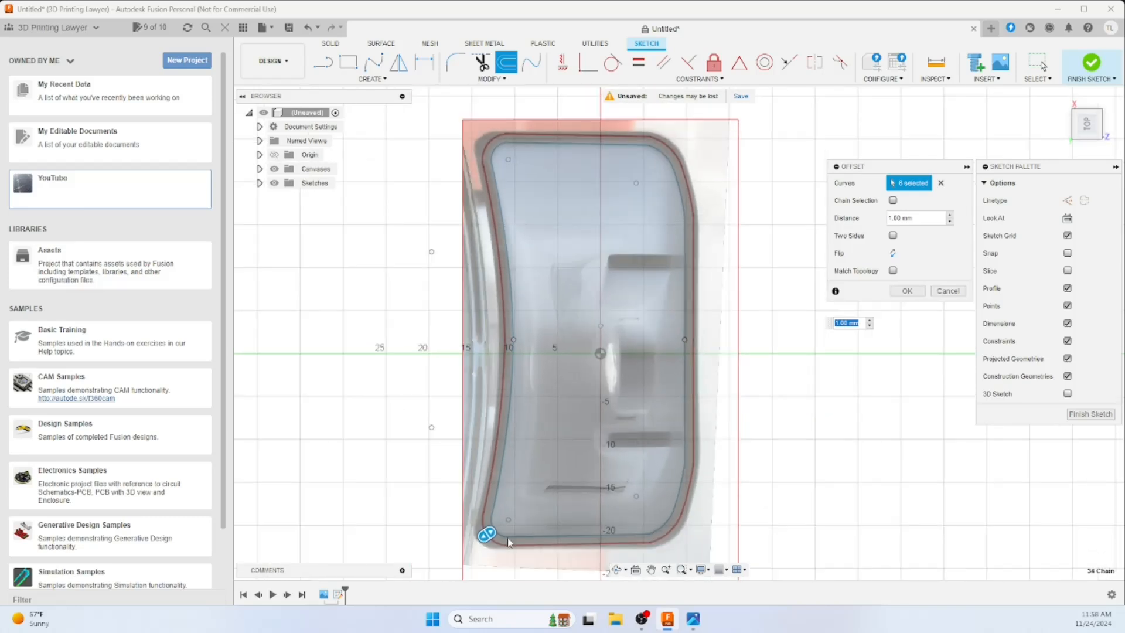
pyautogui.moveTo(497, 532); pyautogui.dragTo(498, 527)
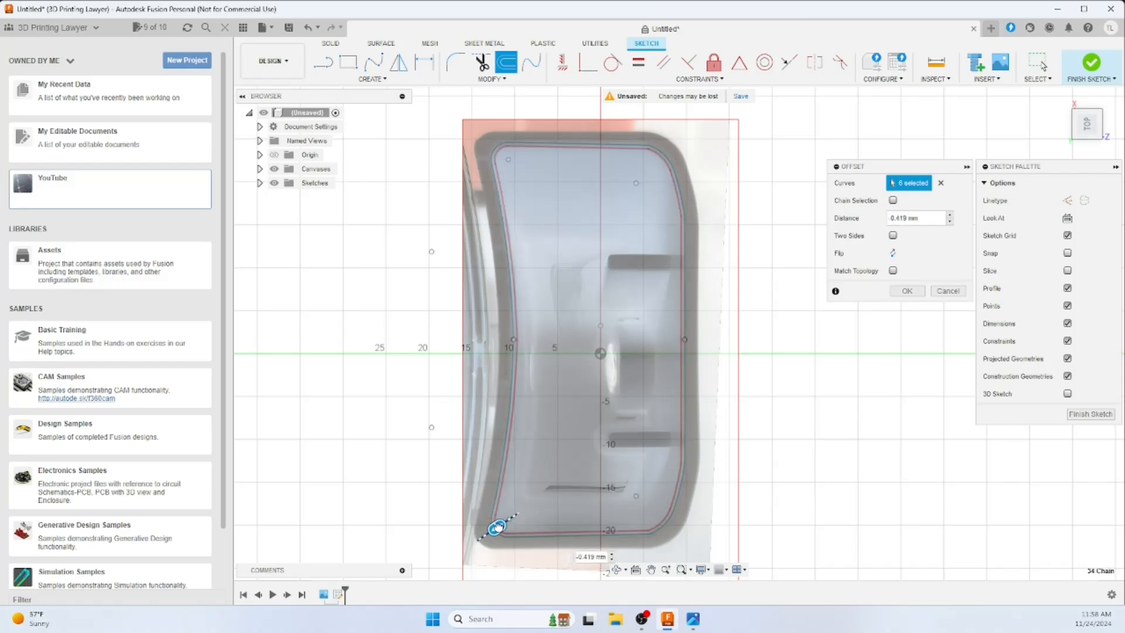
pyautogui.moveTo(497, 527); pyautogui.dragTo(497, 526)
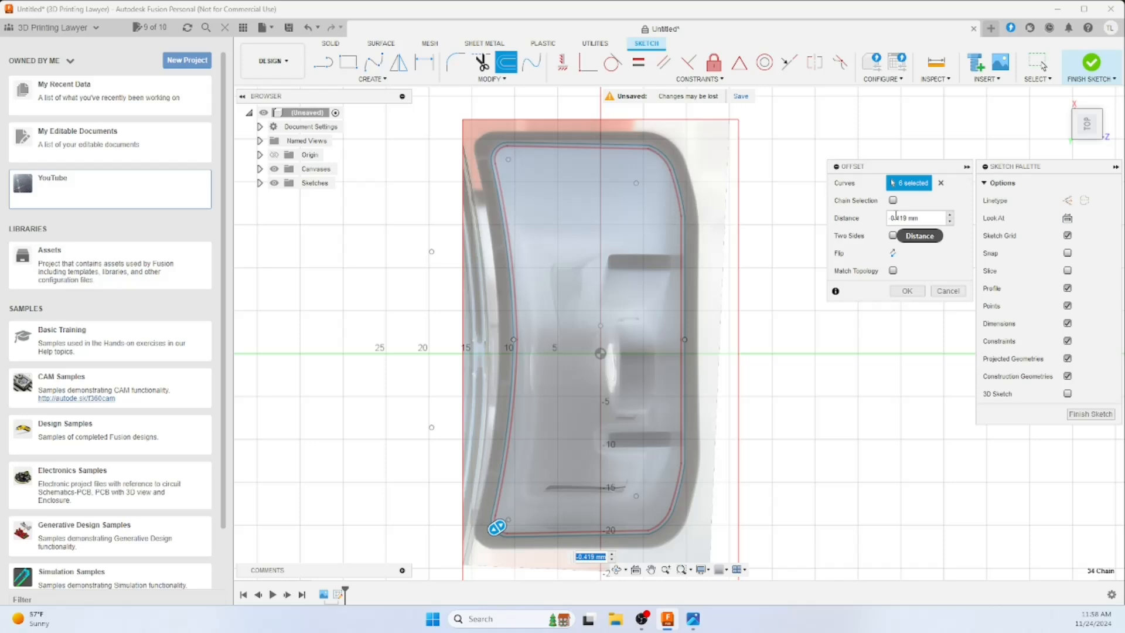
pyautogui.moveTo(909, 217); pyautogui.dragTo(898, 217)
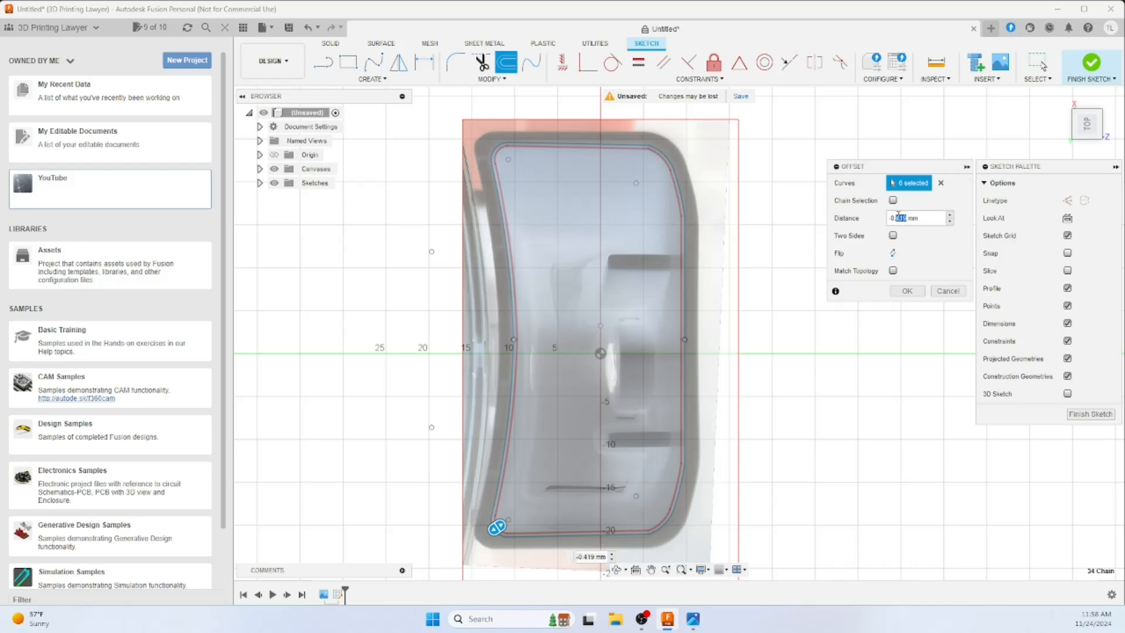
pyautogui.write('5')
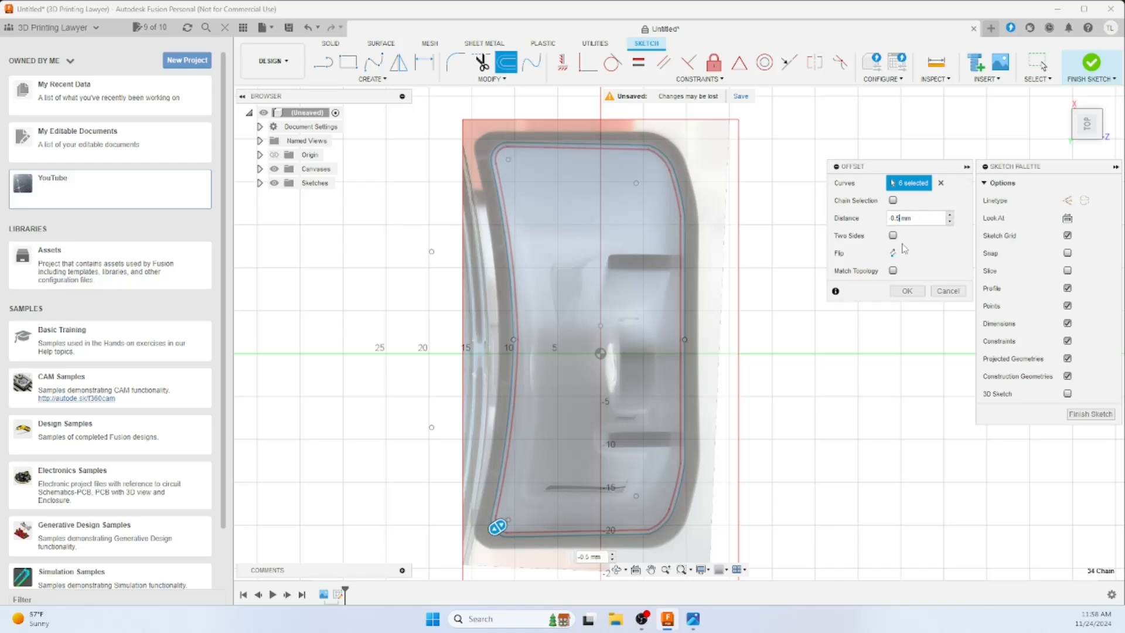
pyautogui.click(907, 291)
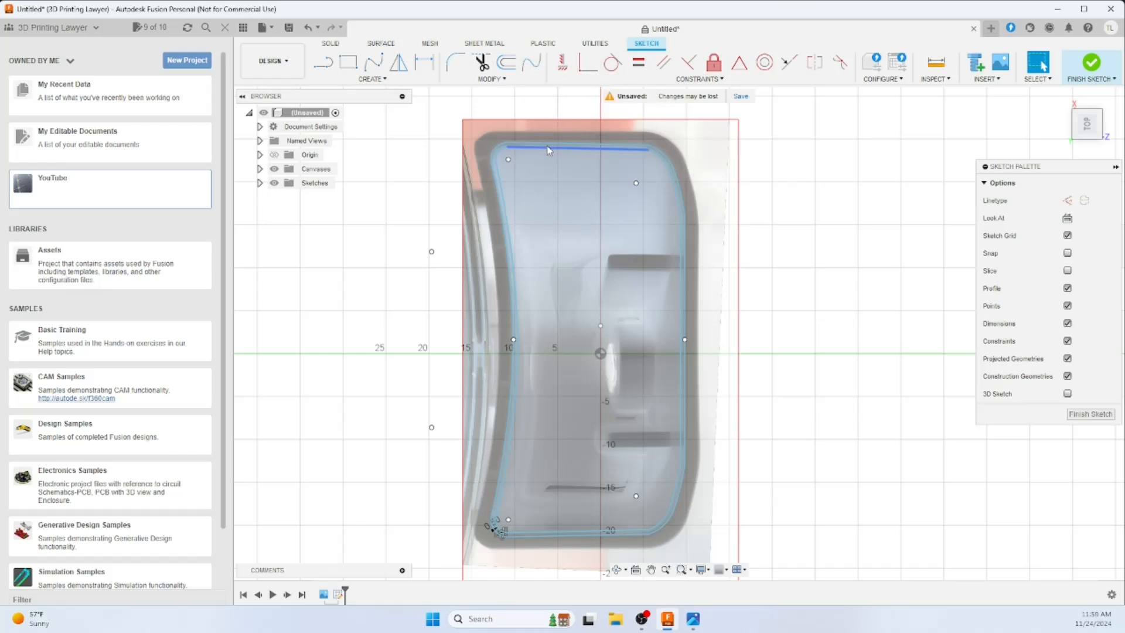
# - Select the inner profile and the thin ring between the two outlines to examine the closed regions
pyautogui.click(566, 178)
pyautogui.scroll(1, 602, 185)
pyautogui.scroll(3, 655, 189)
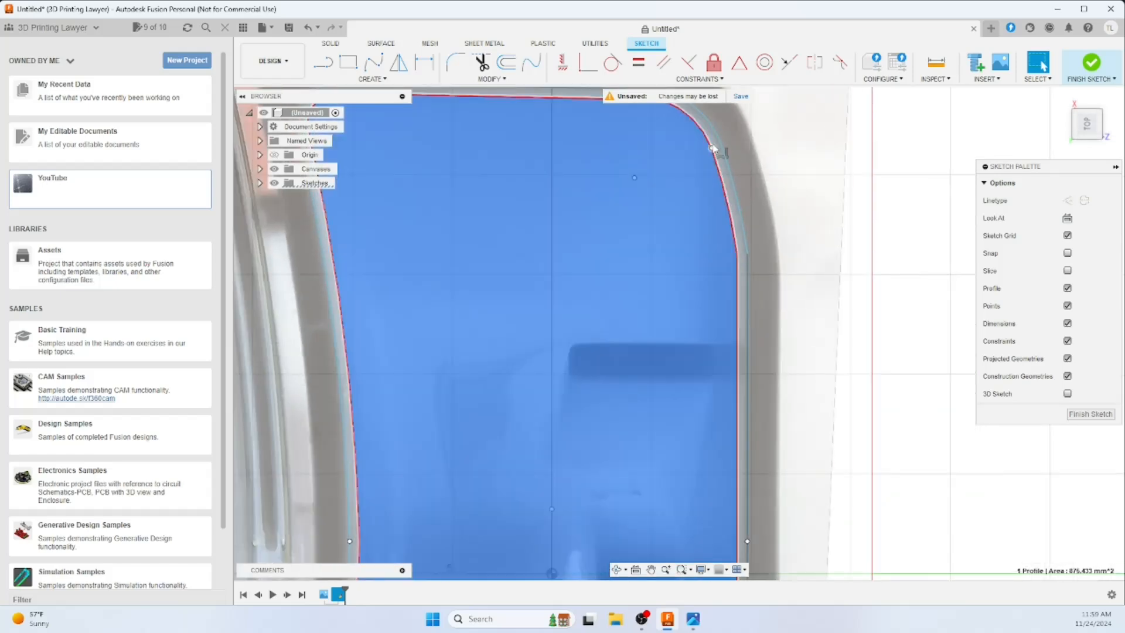
pyautogui.click(714, 149)
pyautogui.scroll(2, 744, 289)
pyautogui.scroll(-3, 743, 293)
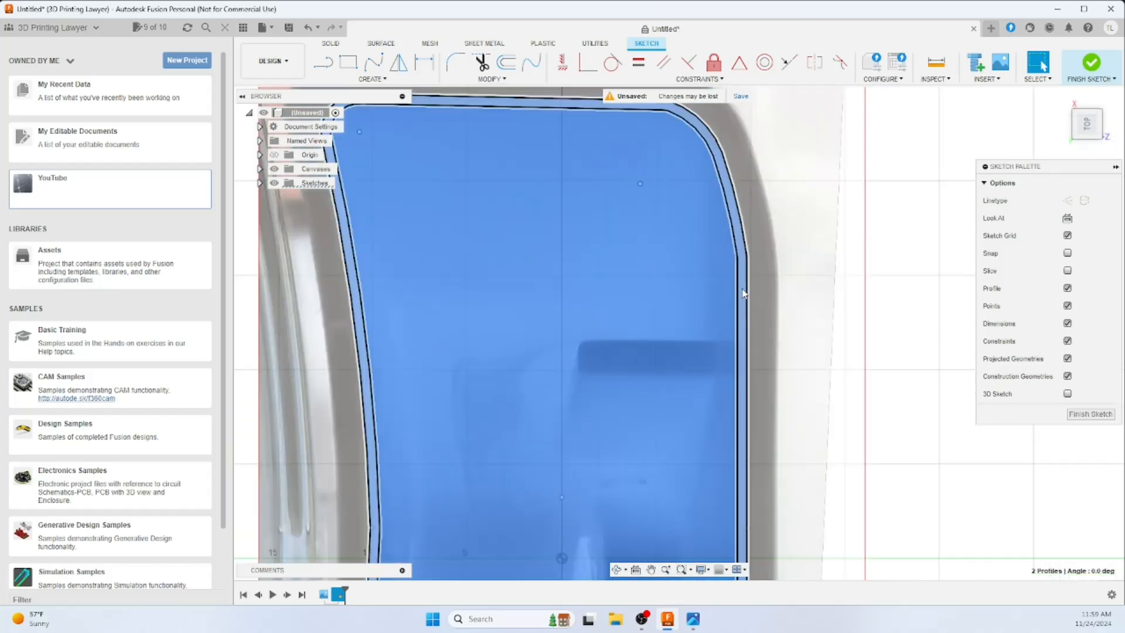
pyautogui.scroll(-5, 743, 293)
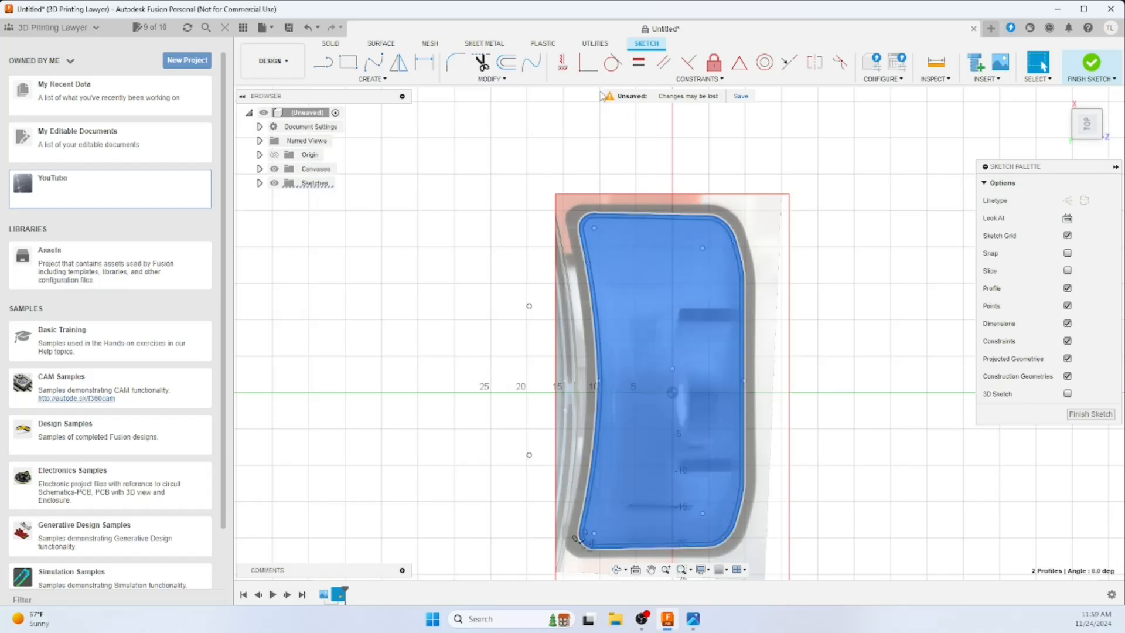
# - Offset the originally traced container outline outward by 1.00 mm, using chain selection
pyautogui.click(508, 62)
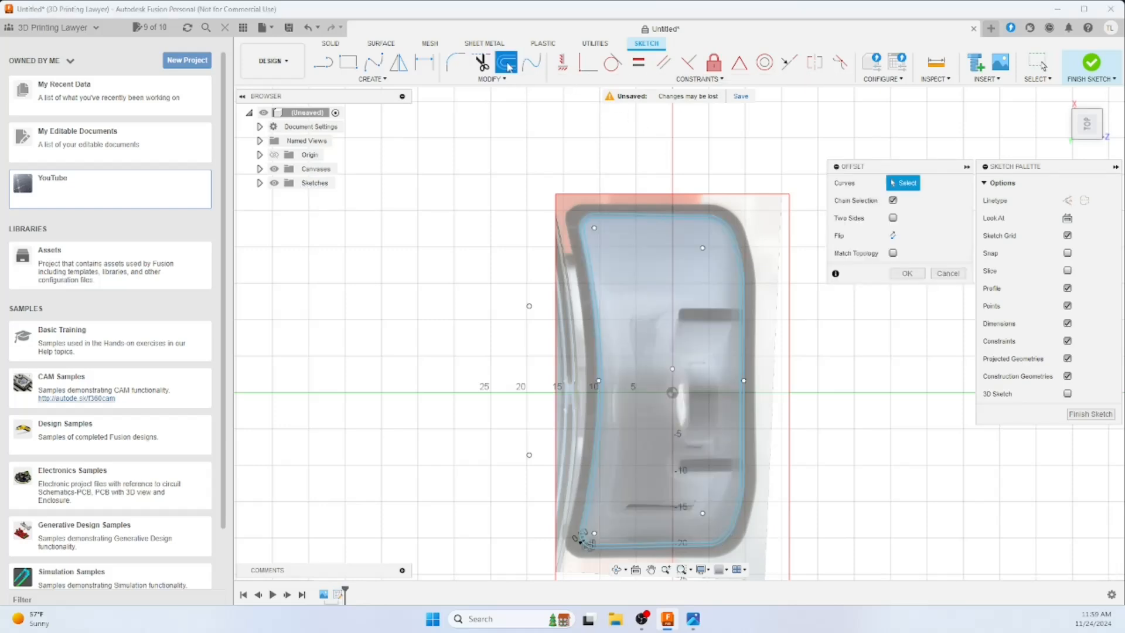
pyautogui.click(733, 242)
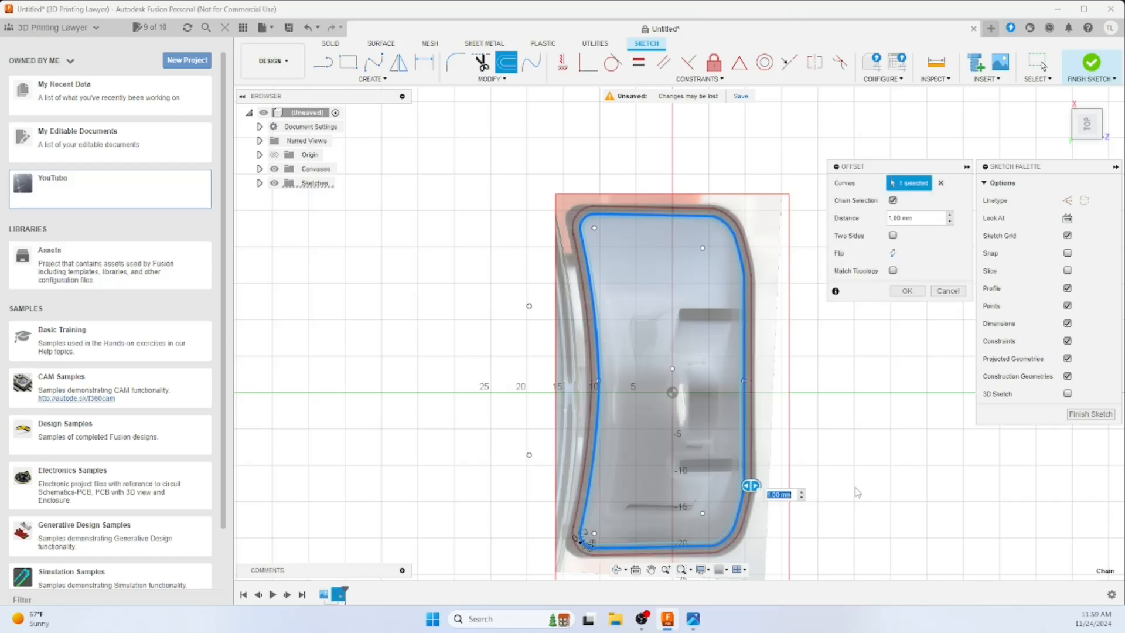
pyautogui.moveTo(891, 442); pyautogui.dragTo(811, 404, button='middle')
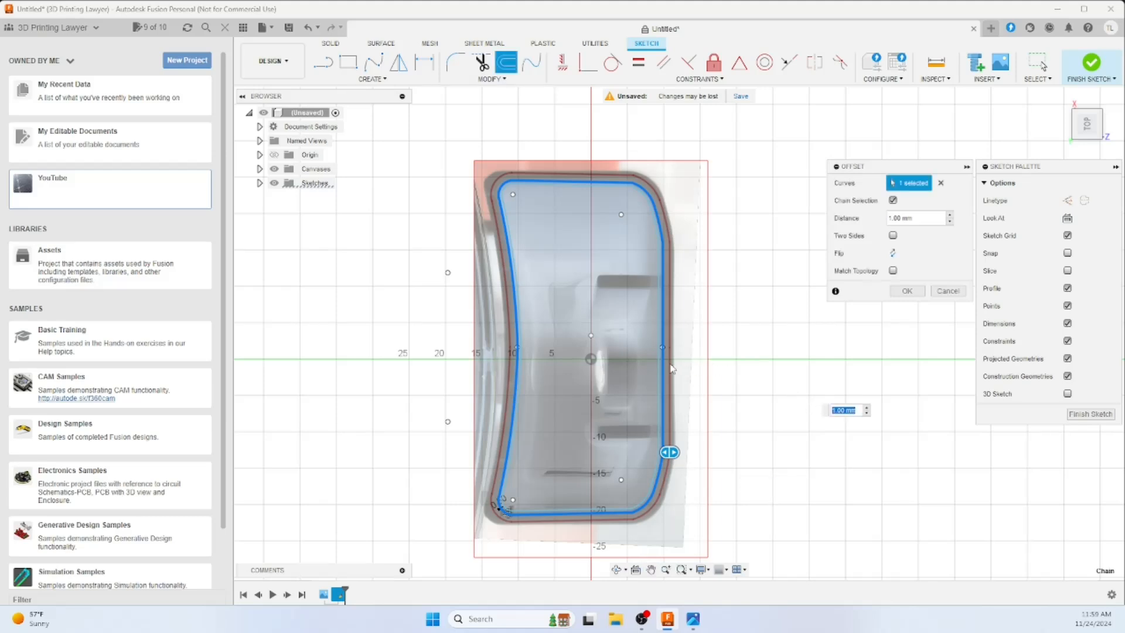
pyautogui.scroll(1, 697, 473)
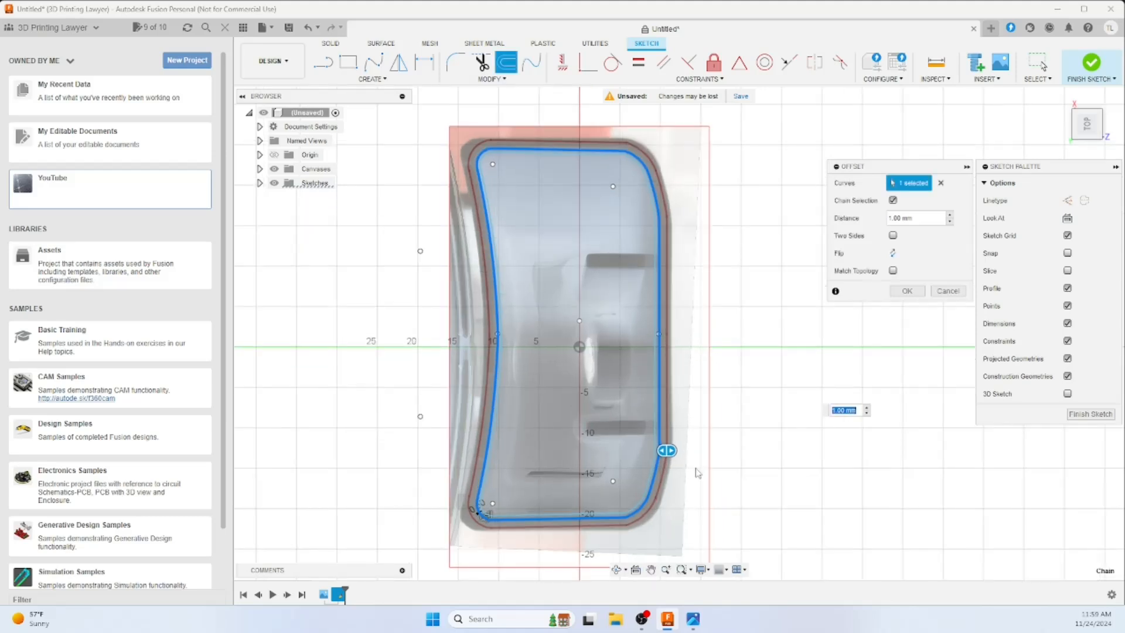
pyautogui.scroll(1, 698, 473)
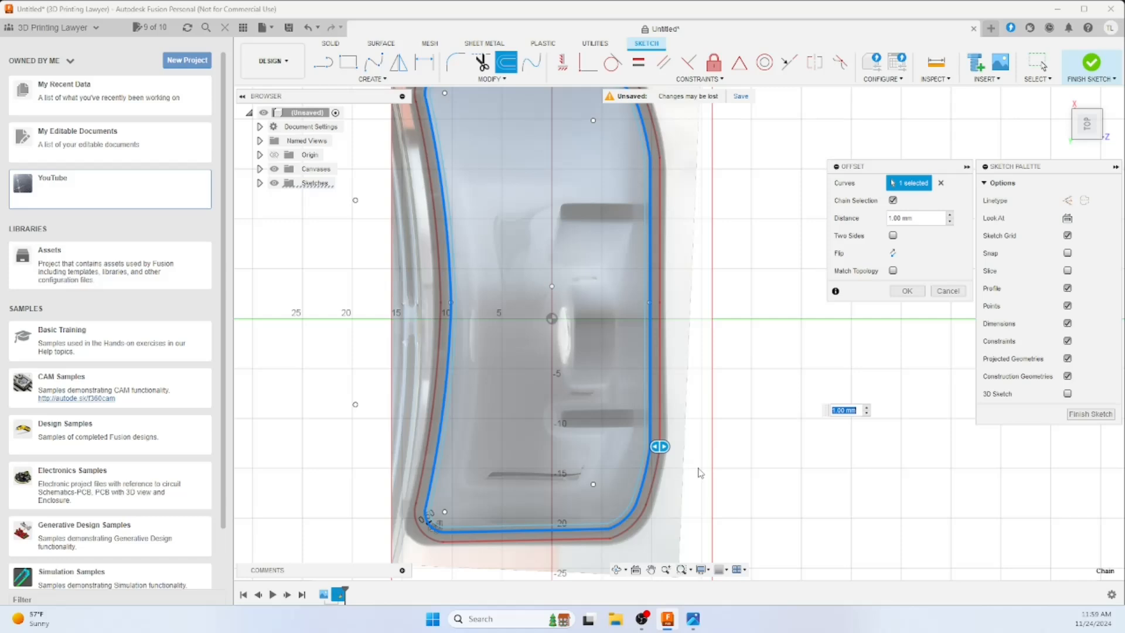
pyautogui.scroll(-1, 702, 472)
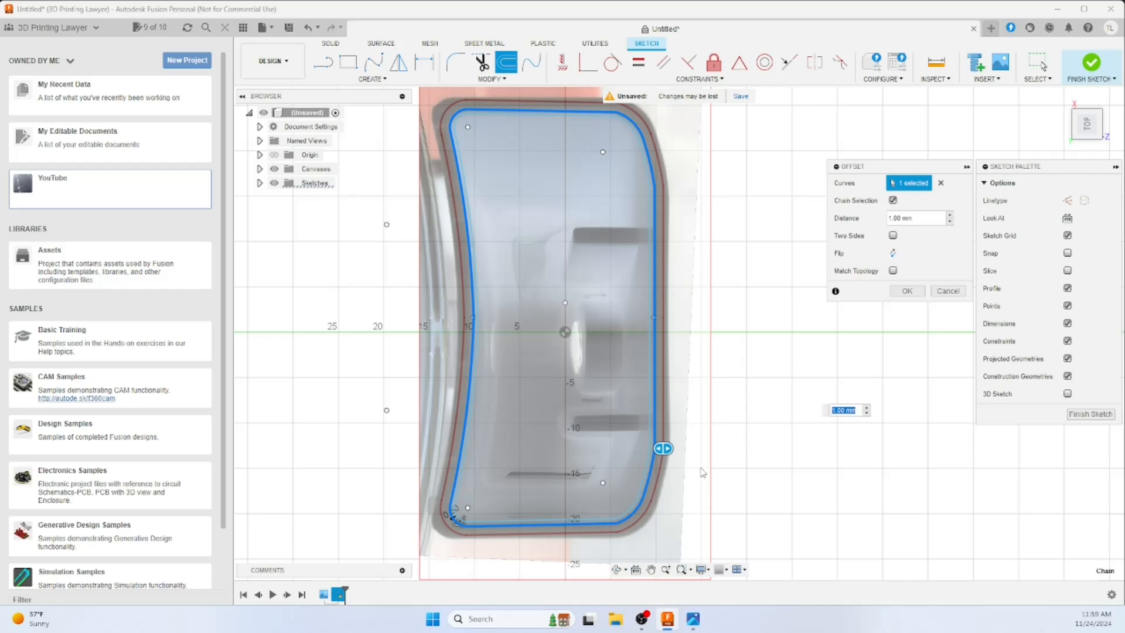
pyautogui.click(912, 292)
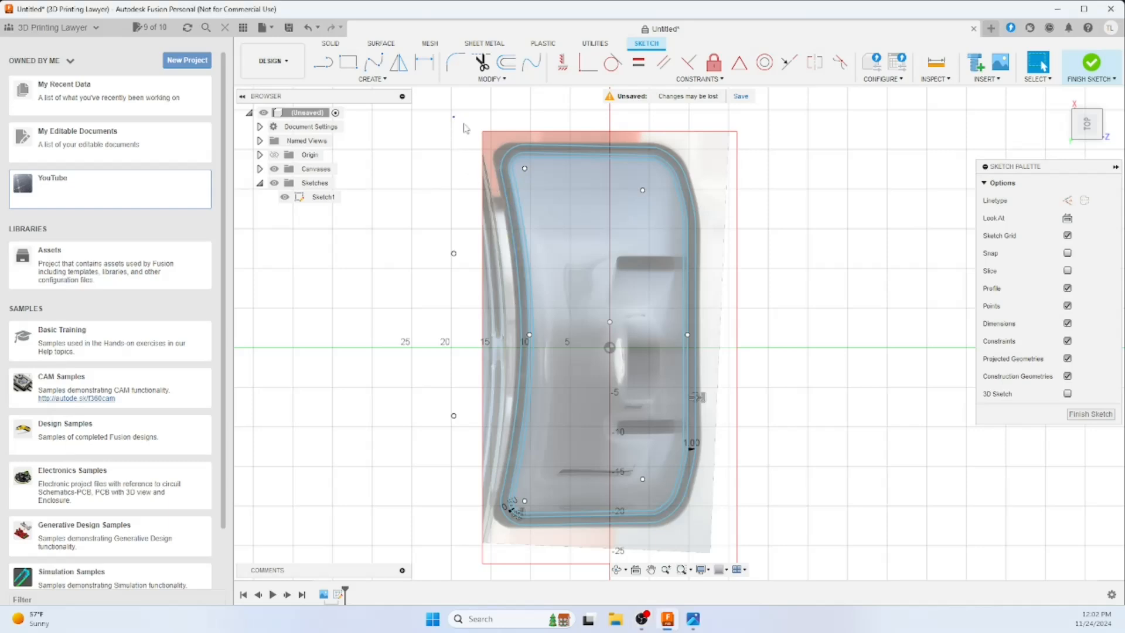
# - Extrude all three nested sketch profiles together upward from the sketch plane as a thin new body
pyautogui.moveTo(453, 117)
pyautogui.mouseDown()
pyautogui.moveTo(540, 147)
pyautogui.moveTo(748, 344)
pyautogui.moveTo(765, 539)
pyautogui.mouseUp()
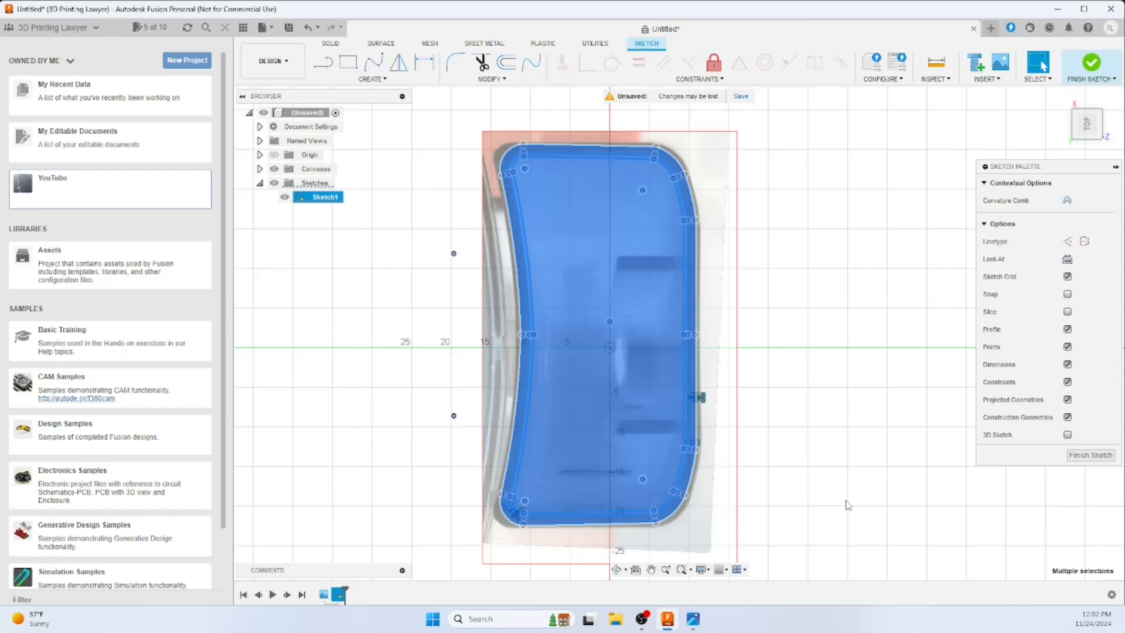
pyautogui.click(331, 44)
pyautogui.click(348, 62)
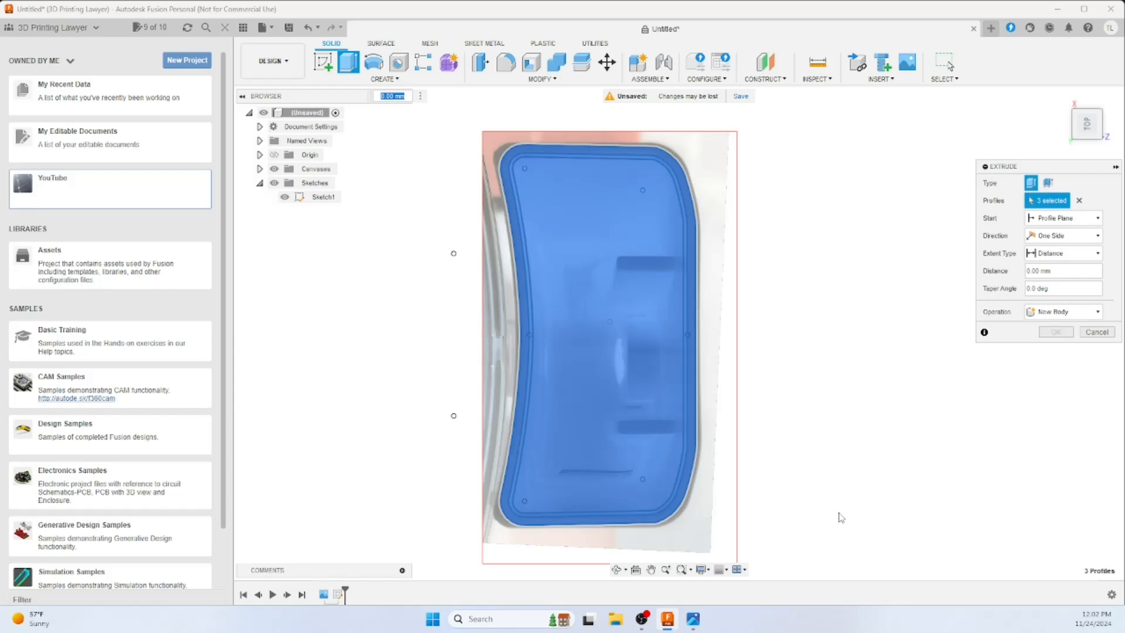
pyautogui.keyDown('shift'); pyautogui.moveTo(840, 512); pyautogui.dragTo(850, 445, button='middle'); pyautogui.keyUp('shift')
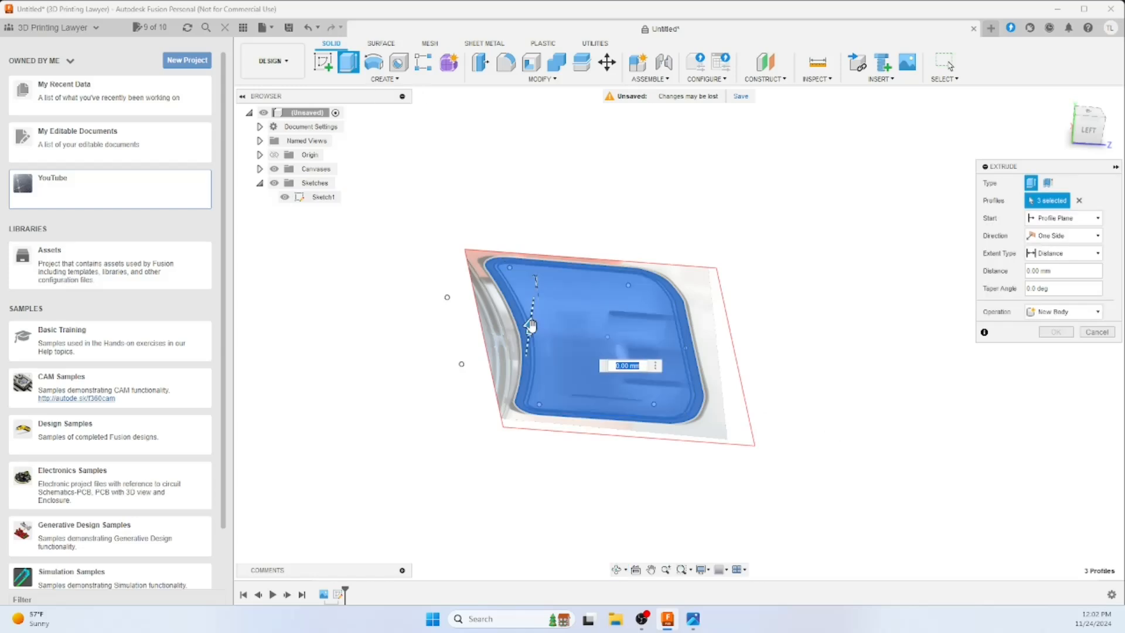
pyautogui.moveTo(531, 326); pyautogui.dragTo(534, 317)
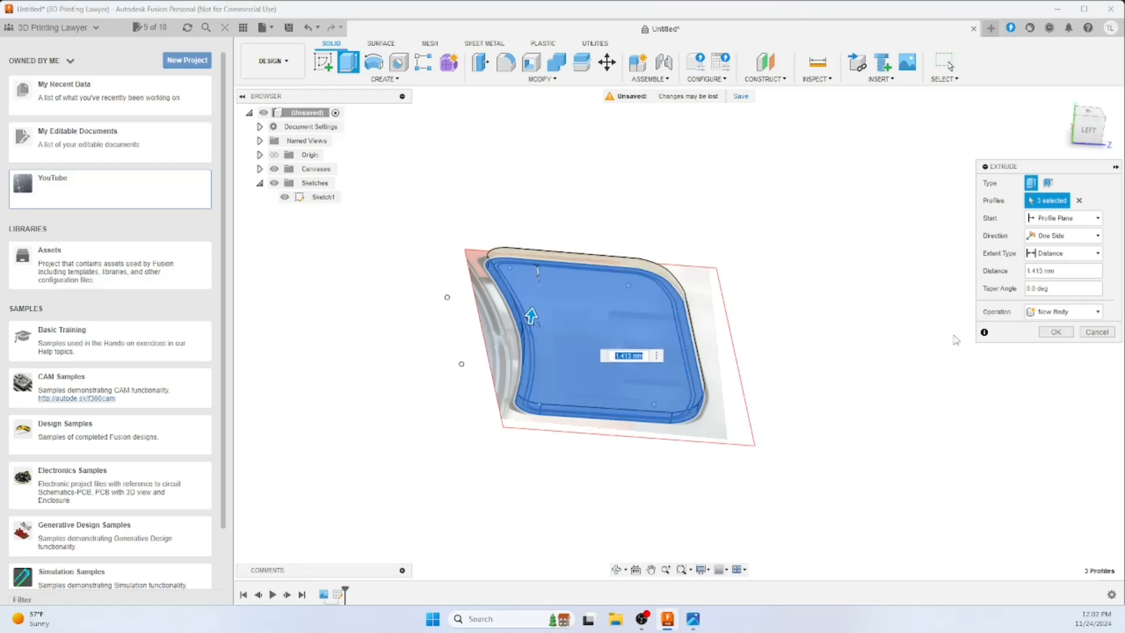
pyautogui.click(1042, 270)
pyautogui.moveTo(1042, 271); pyautogui.dragTo(1036, 271)
pyautogui.press('BackSpace')
pyautogui.click(1056, 332)
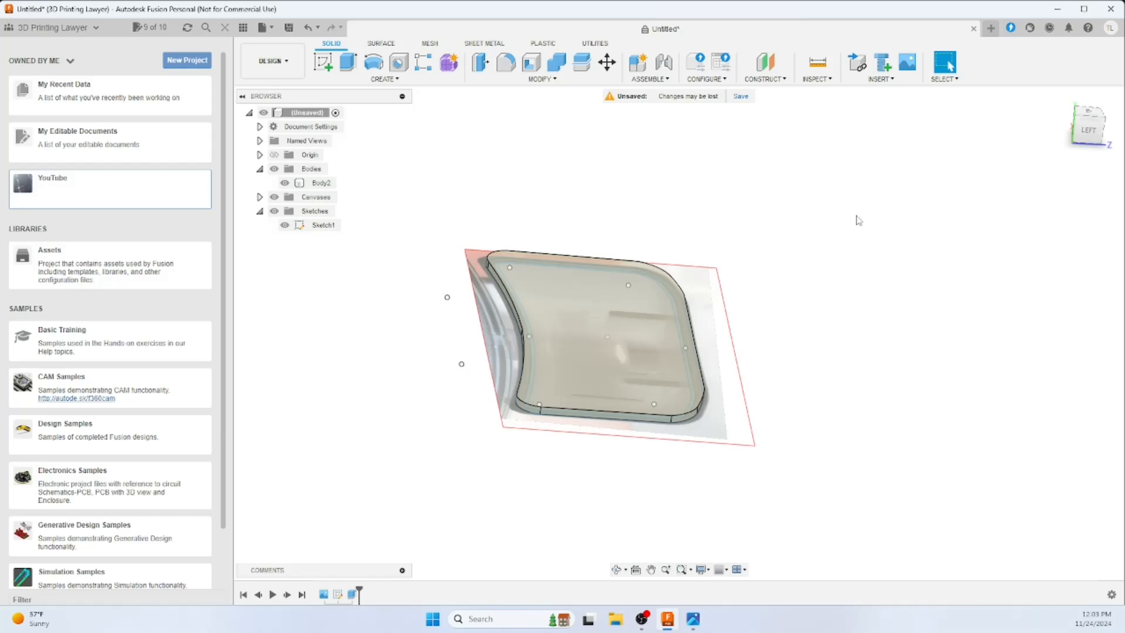
# - Extrude only the innermost sketch profile downward, opposite the thin plate, and join it to the existing body
pyautogui.click(348, 64)
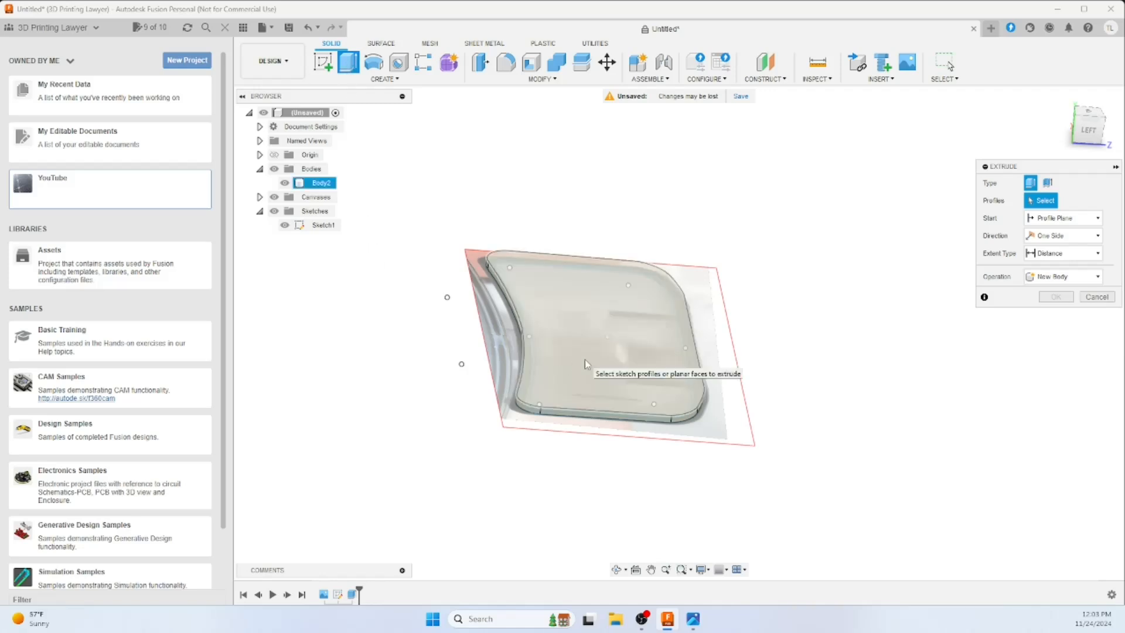
pyautogui.click(285, 183)
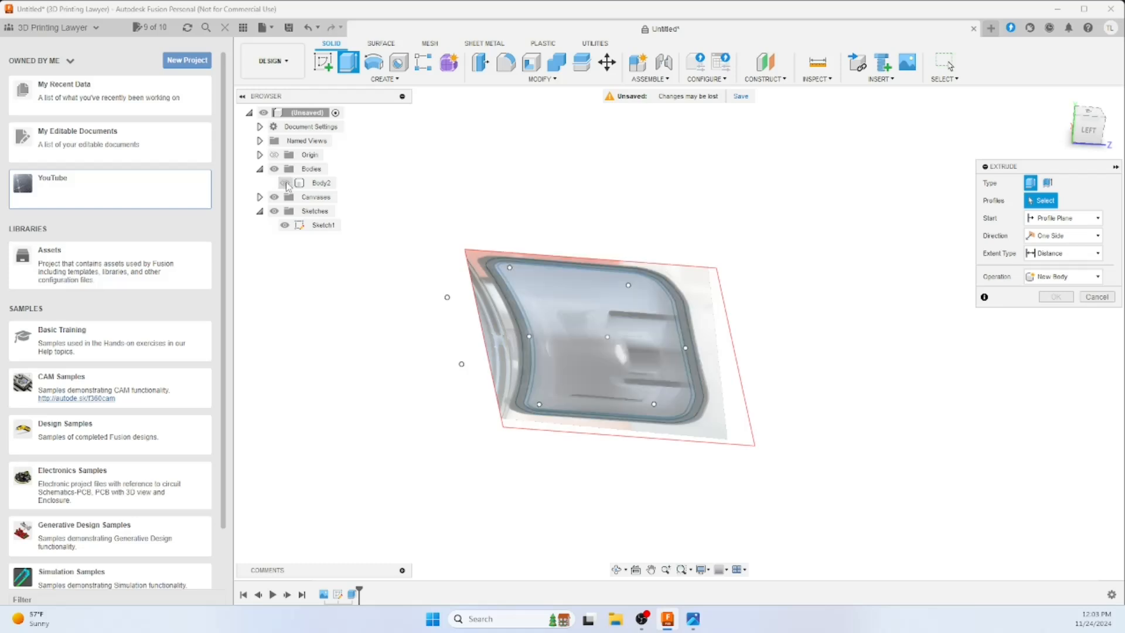
pyautogui.click(587, 337)
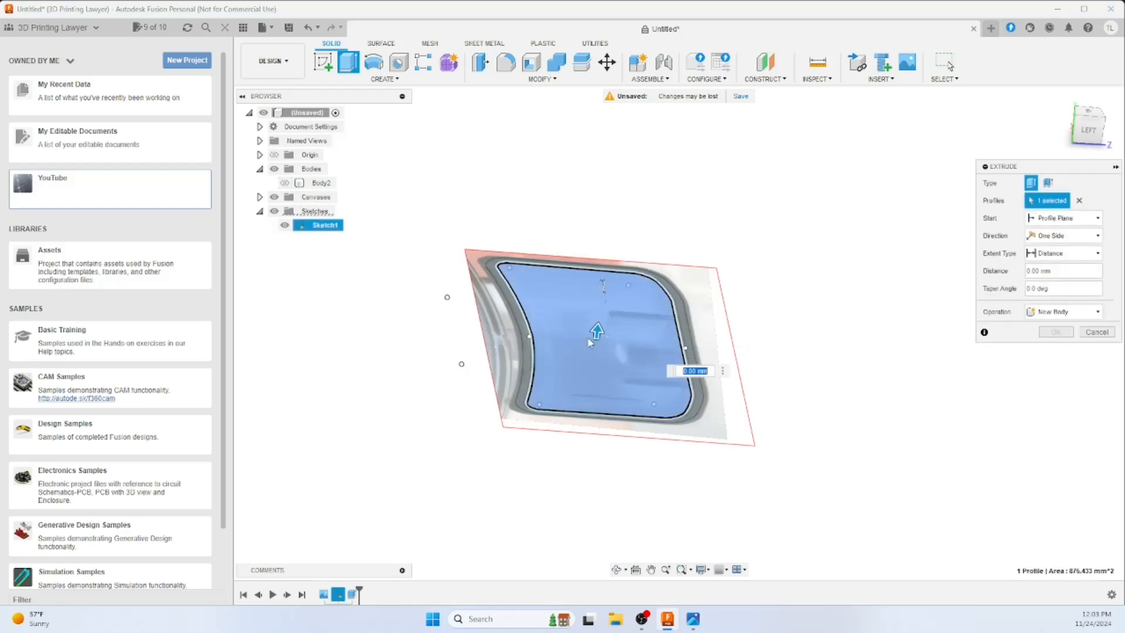
pyautogui.click(285, 183)
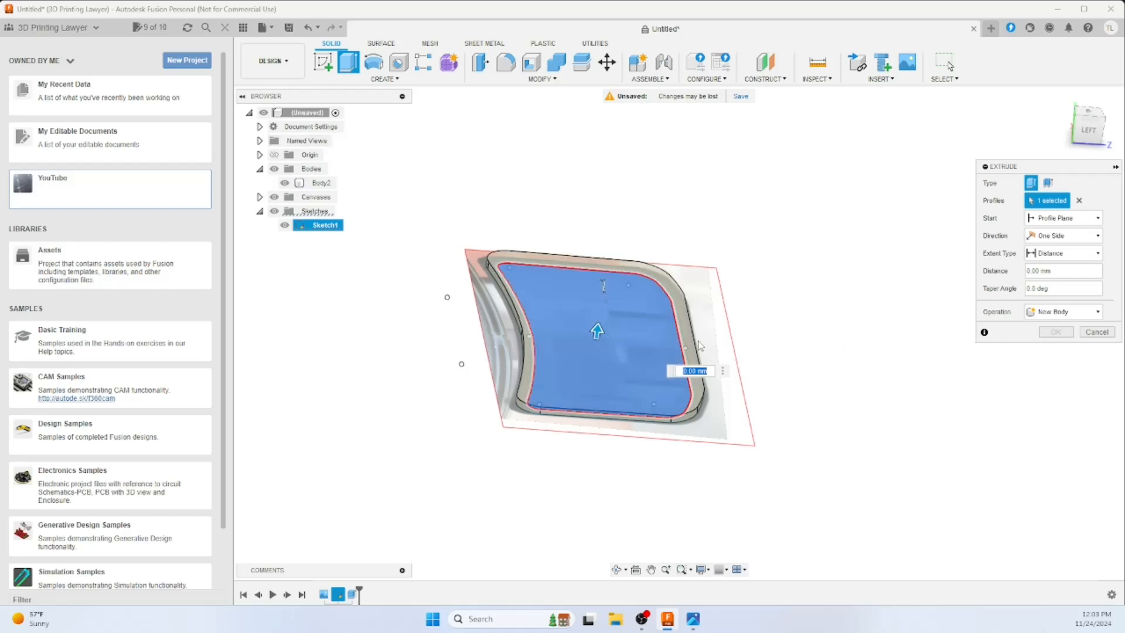
pyautogui.click(1063, 310)
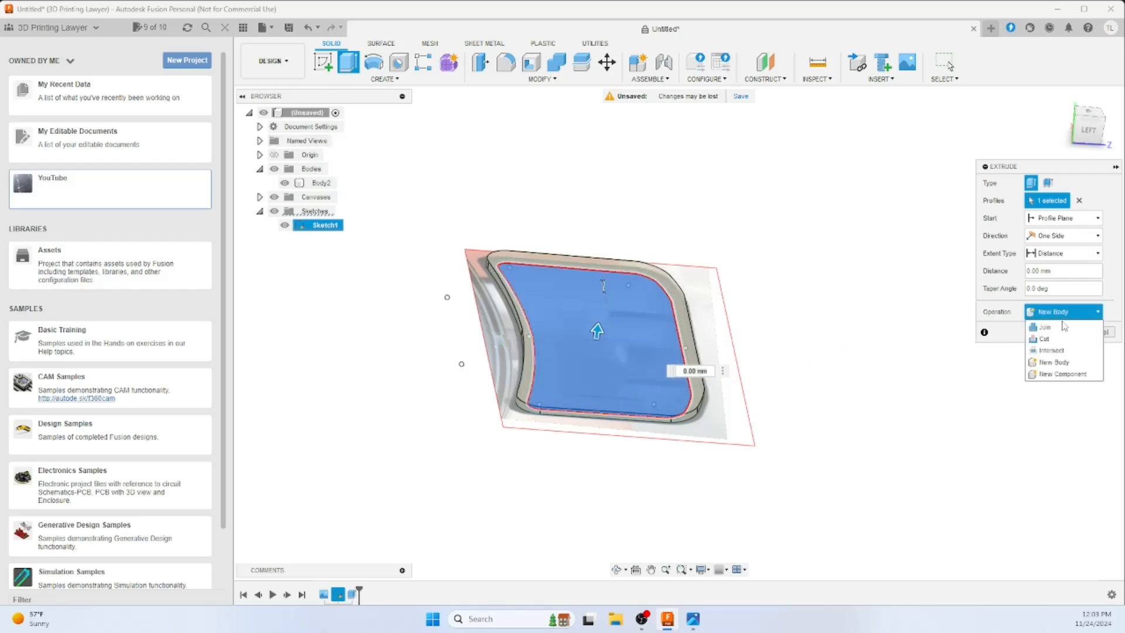
pyautogui.click(1063, 327)
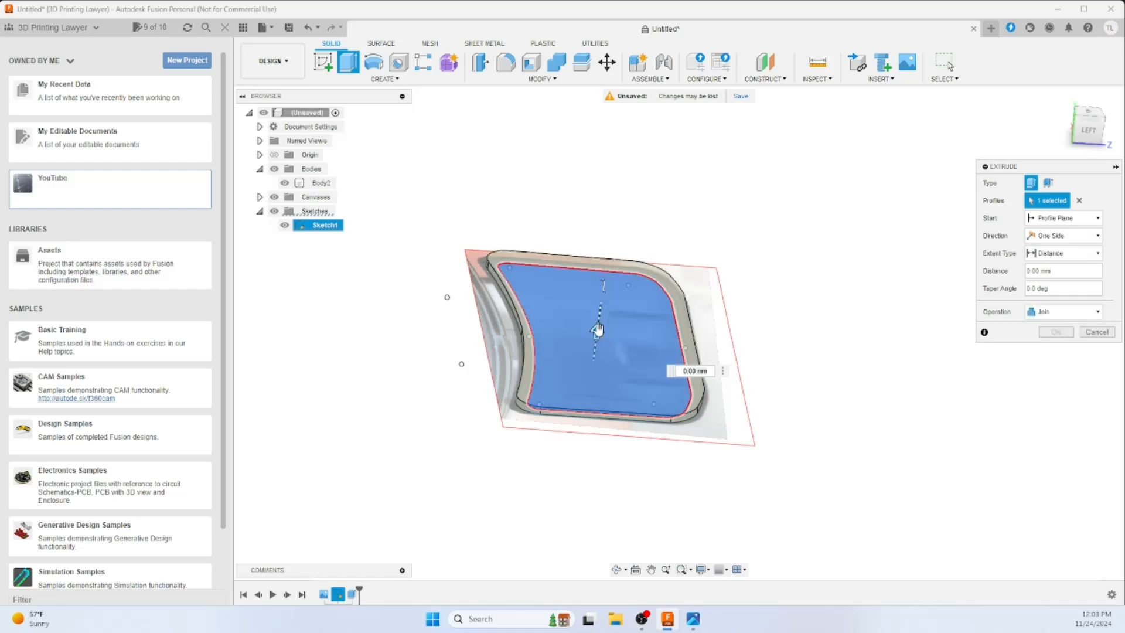
pyautogui.moveTo(597, 330); pyautogui.dragTo(613, 352)
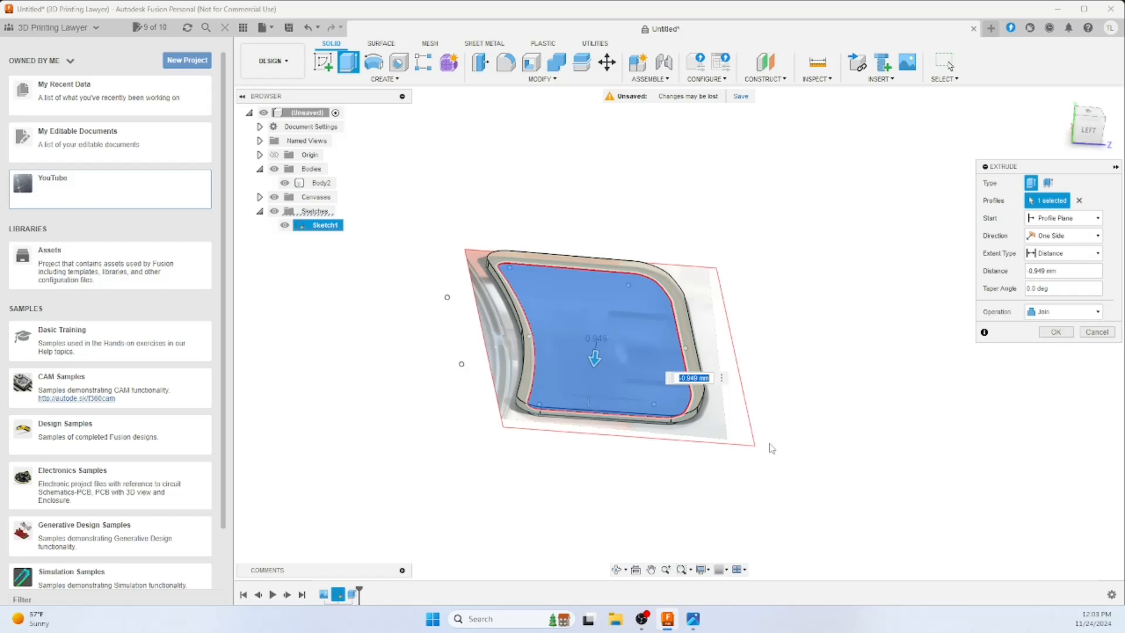
pyautogui.keyDown('shift'); pyautogui.moveTo(768, 447); pyautogui.dragTo(766, 420, button='middle'); pyautogui.keyUp('shift')
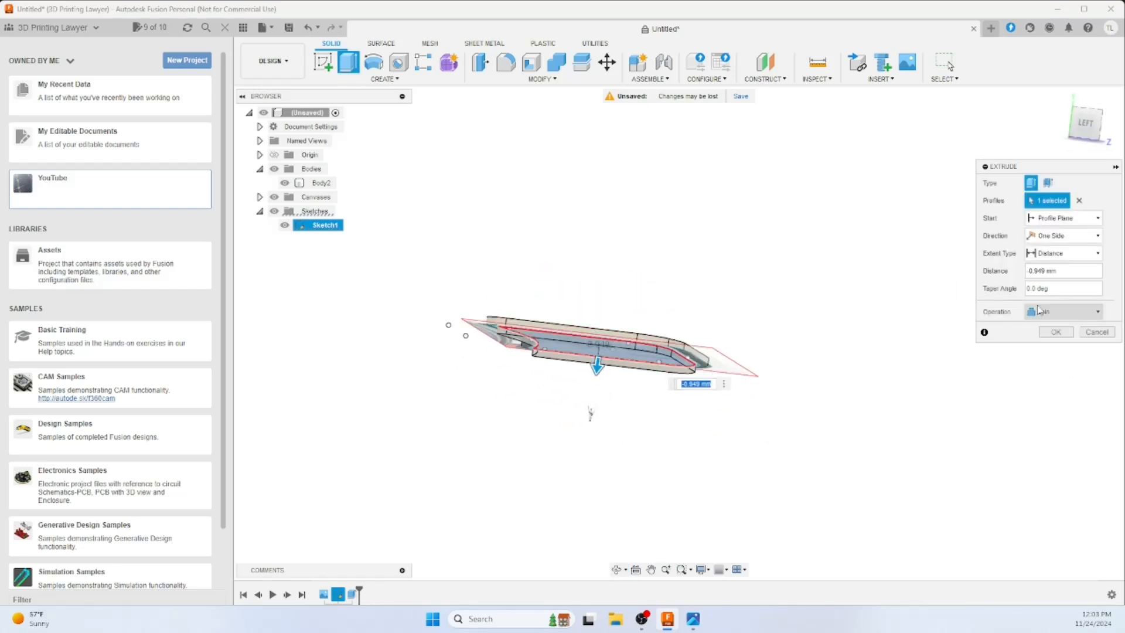
pyautogui.click(1043, 270)
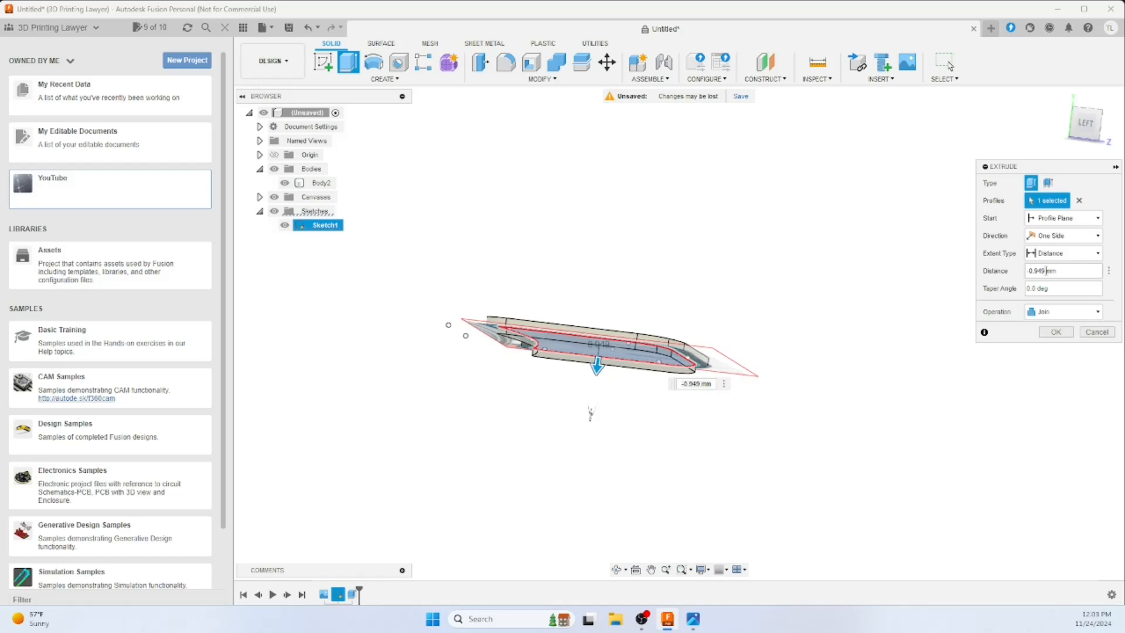
pyautogui.moveTo(1042, 271); pyautogui.dragTo(1035, 269)
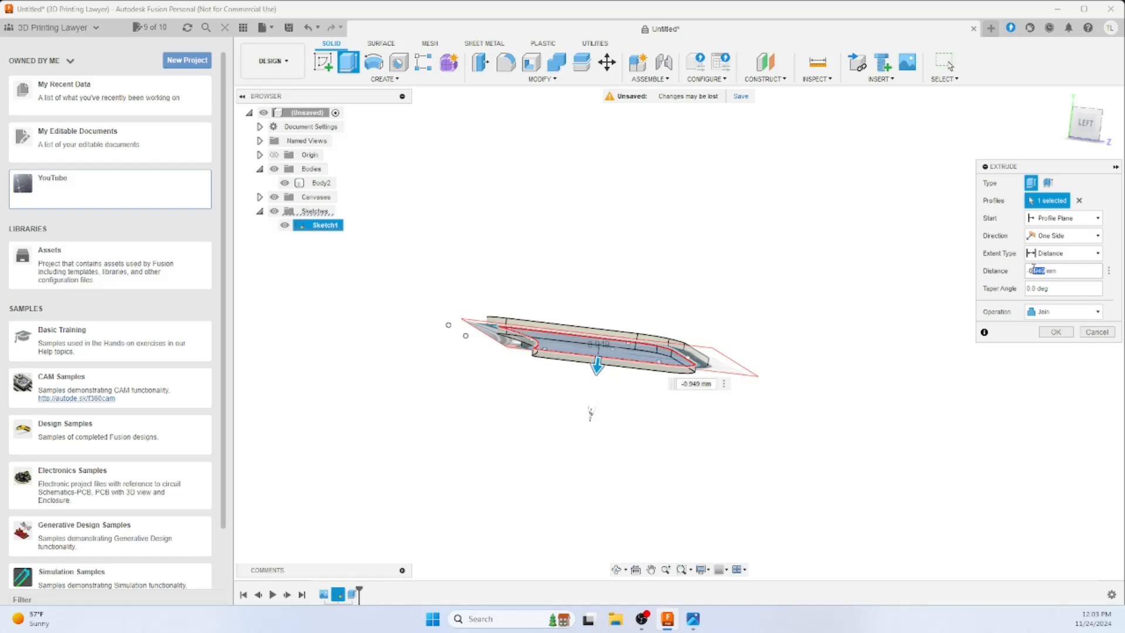
pyautogui.click(1057, 331)
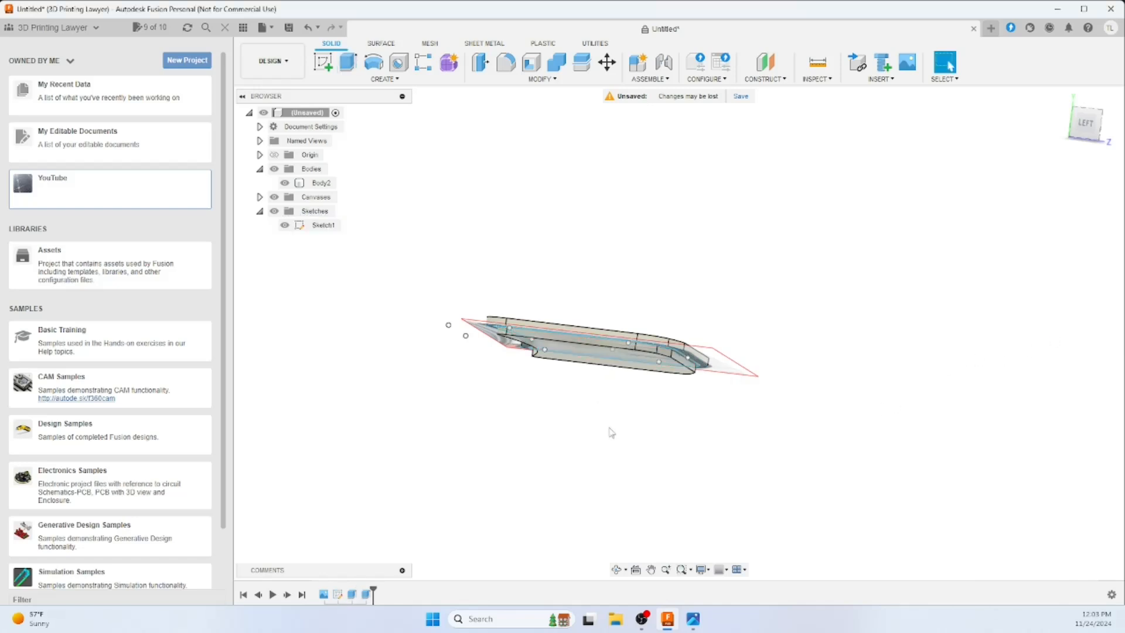
pyautogui.keyDown('shift'); pyautogui.moveTo(610, 430); pyautogui.dragTo(647, 476, button='middle'); pyautogui.keyUp('shift')
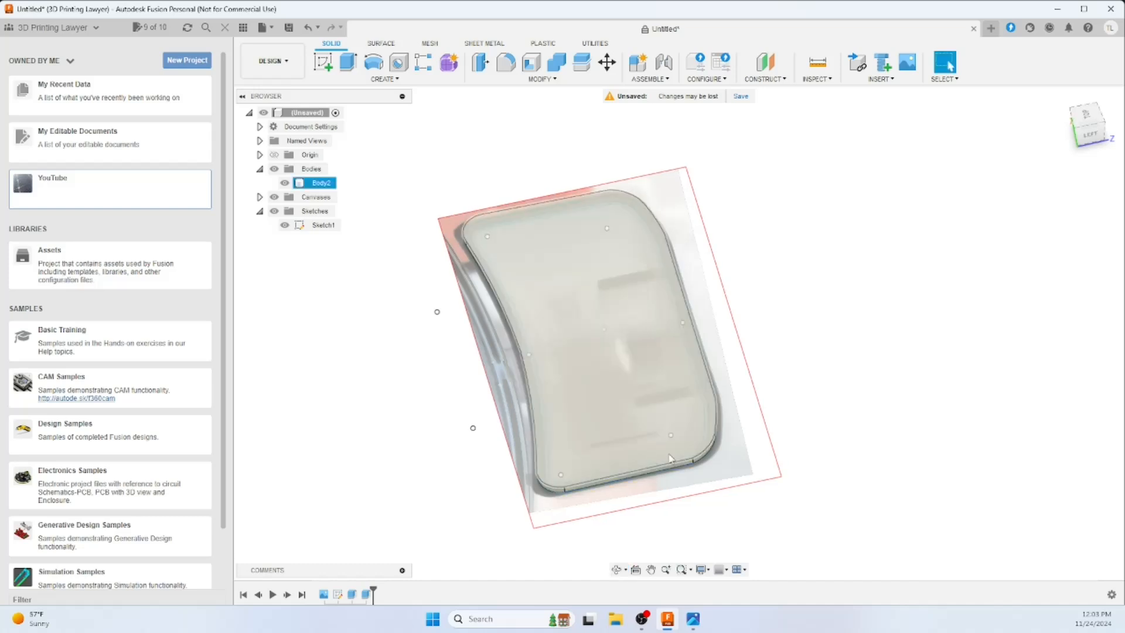